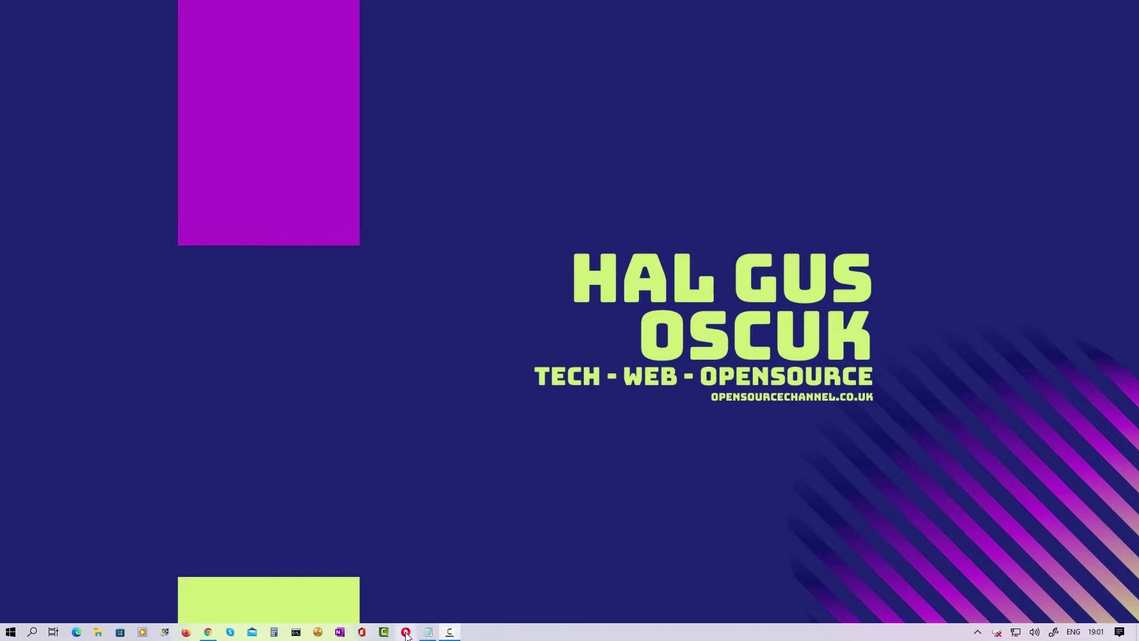
Step: Scroll the tech channel's YouTube home page, then switch to the site's WordPress dashboard
click(208, 632)
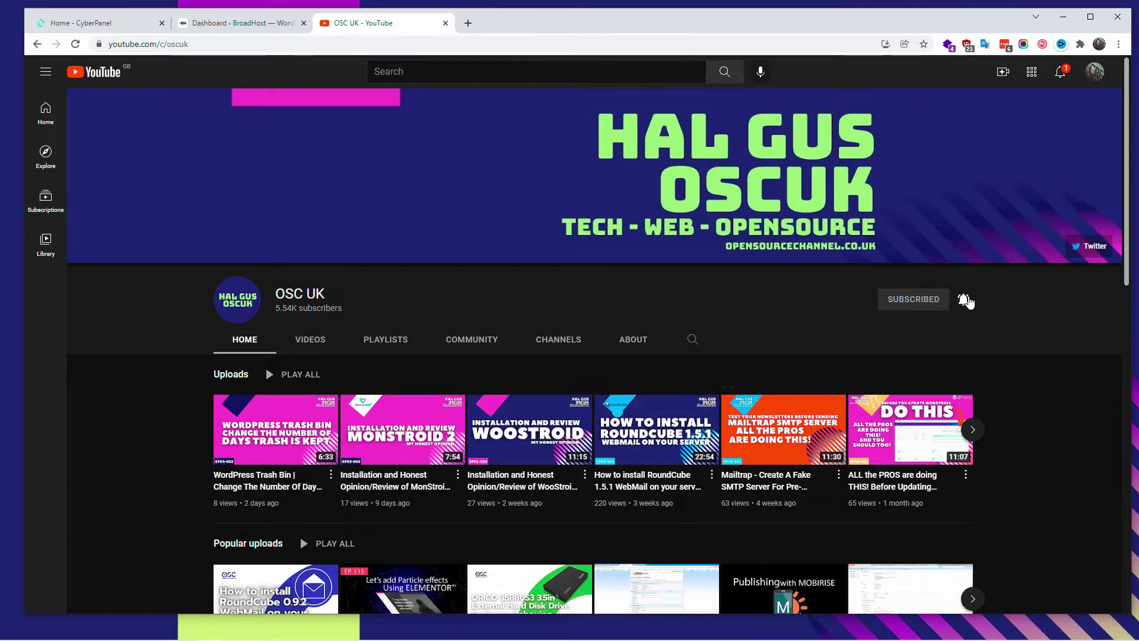
scroll(813, 322, down, 1)
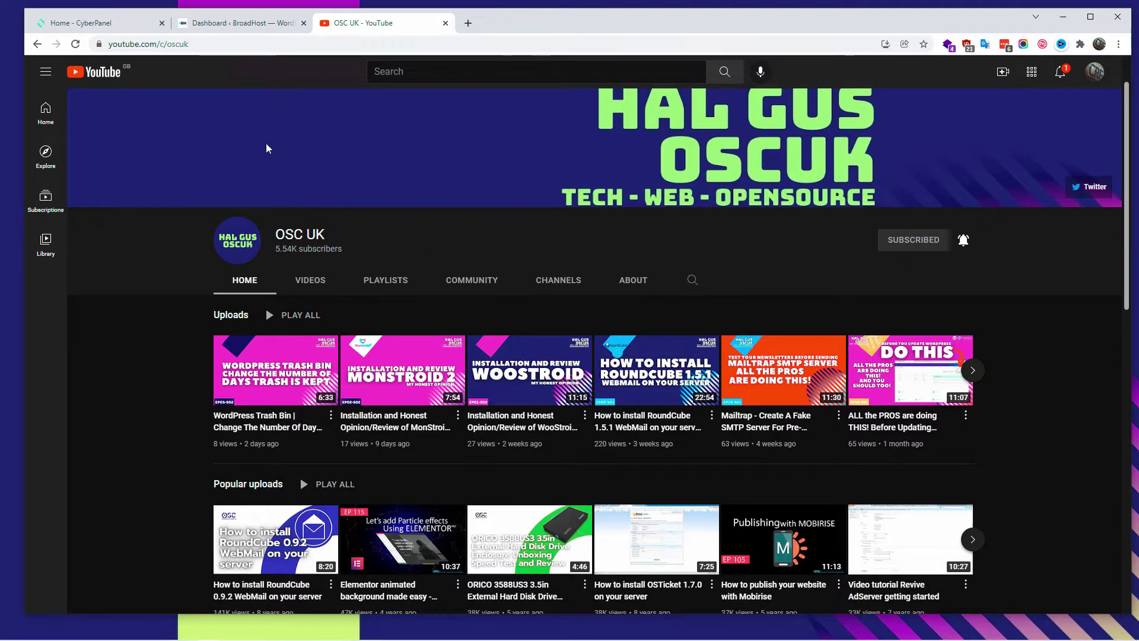
click(216, 27)
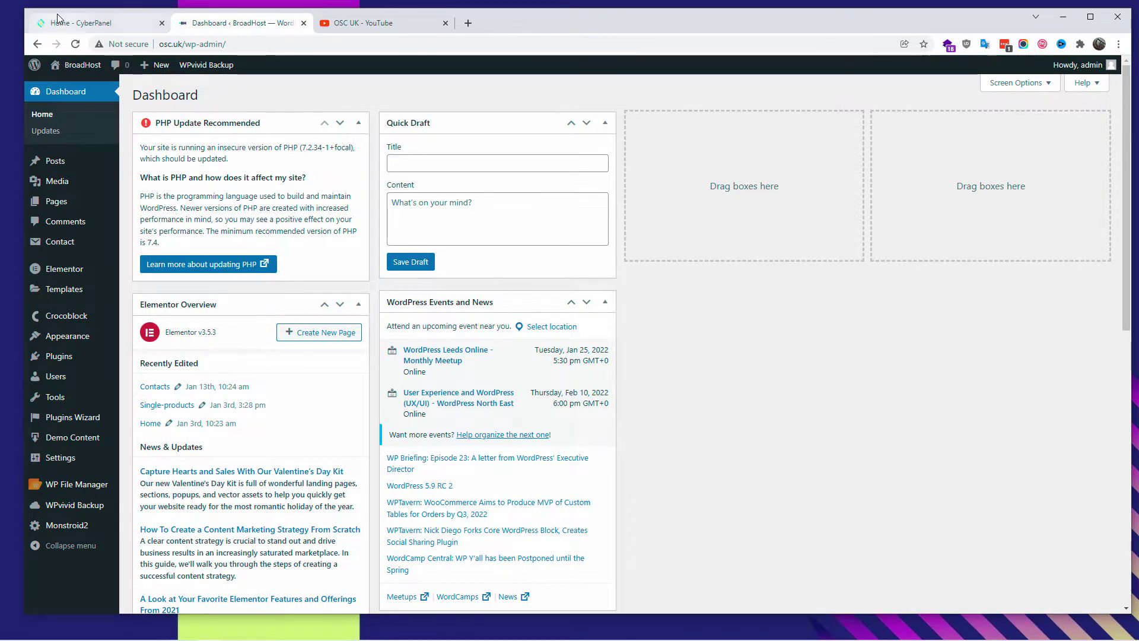
Step: Reload the WordPress admin dashboard page
click(75, 40)
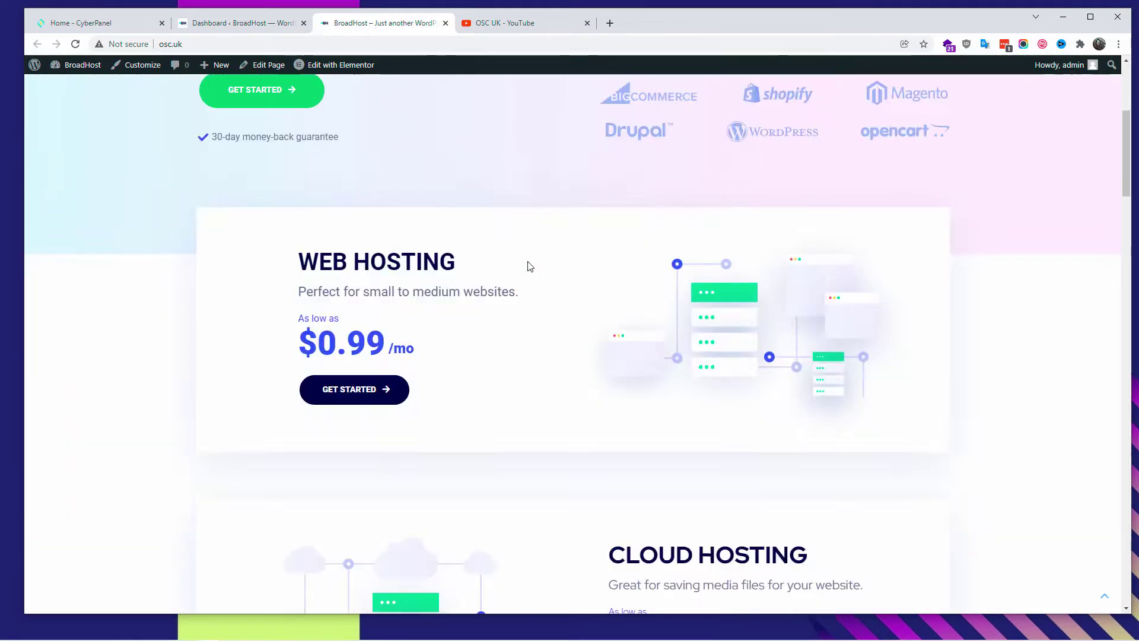
scroll(529, 266, down, 20)
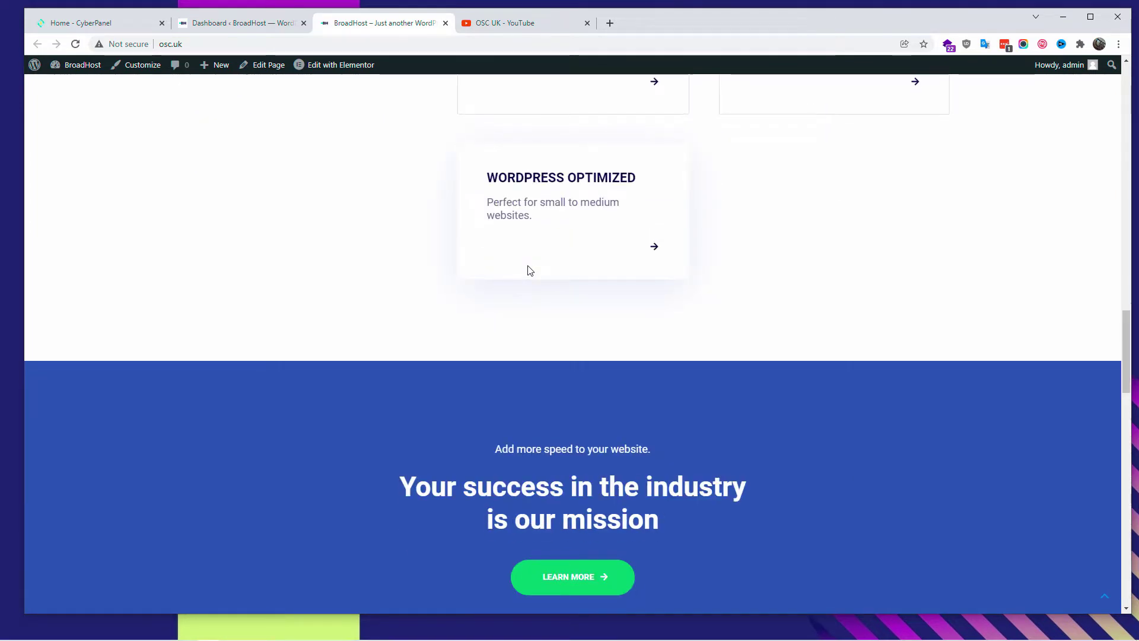
Step: Scroll through the BroadHost front-end home page
scroll(530, 270, down, 6)
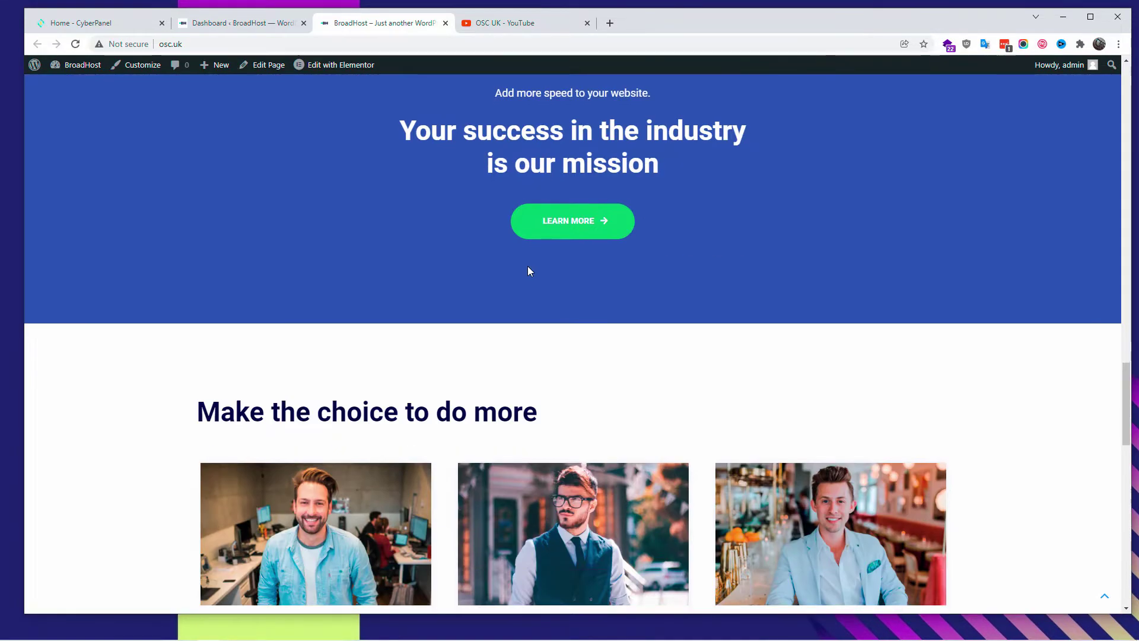
scroll(529, 272, down, 4)
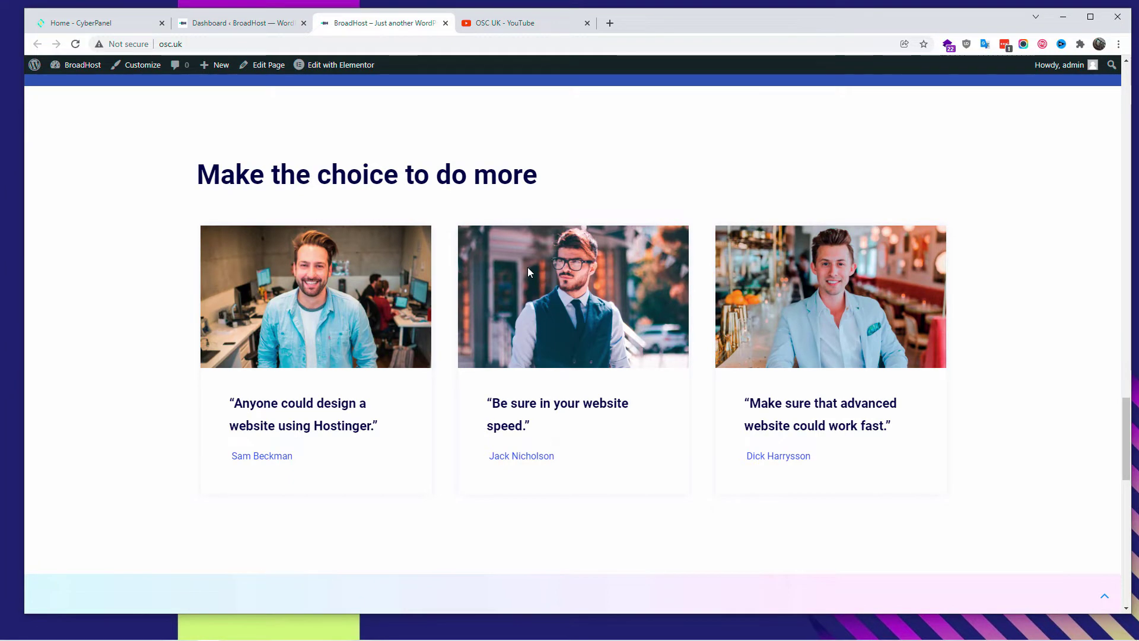
scroll(530, 272, up, 12)
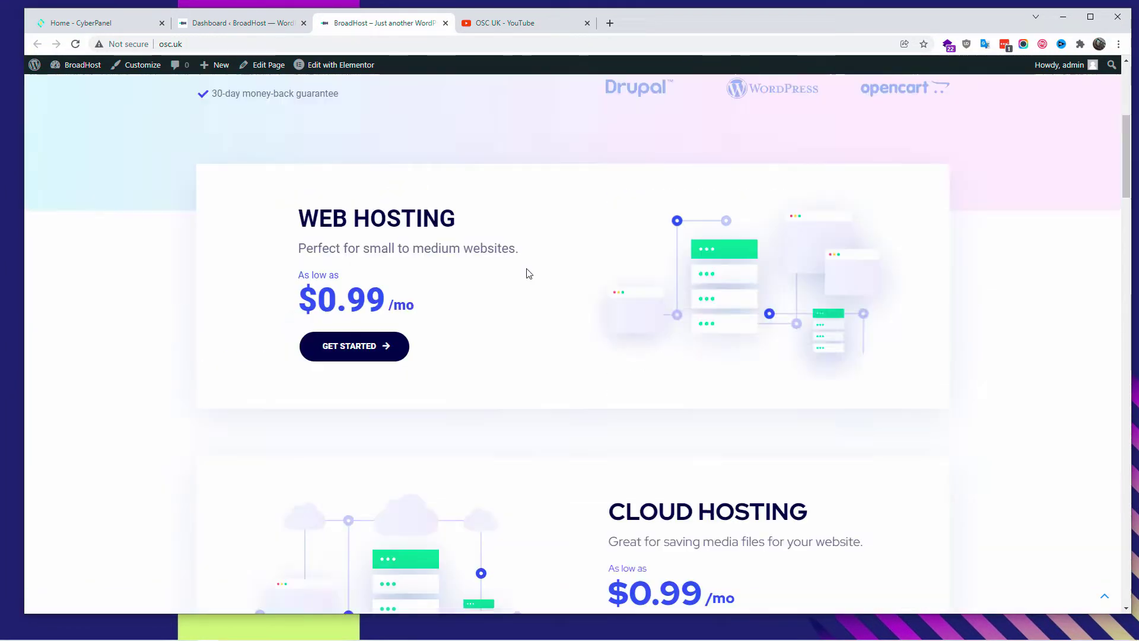
scroll(529, 273, up, 5)
Step: Browse the Products page, then go to Plans & Pricing
click(388, 106)
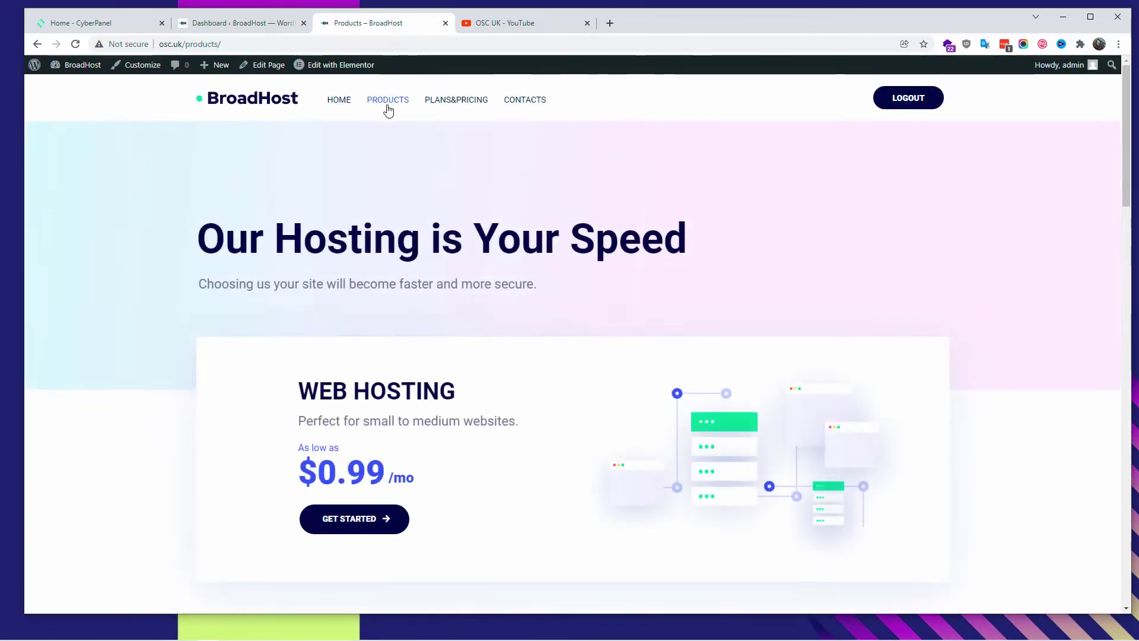
scroll(656, 366, down, 5)
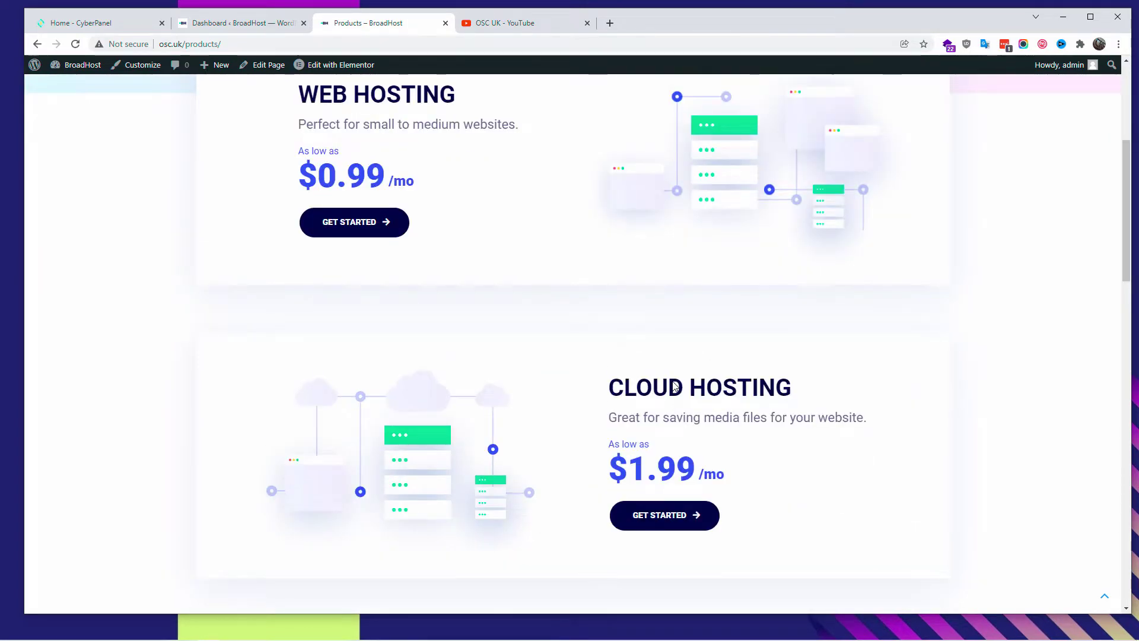
scroll(674, 386, down, 20)
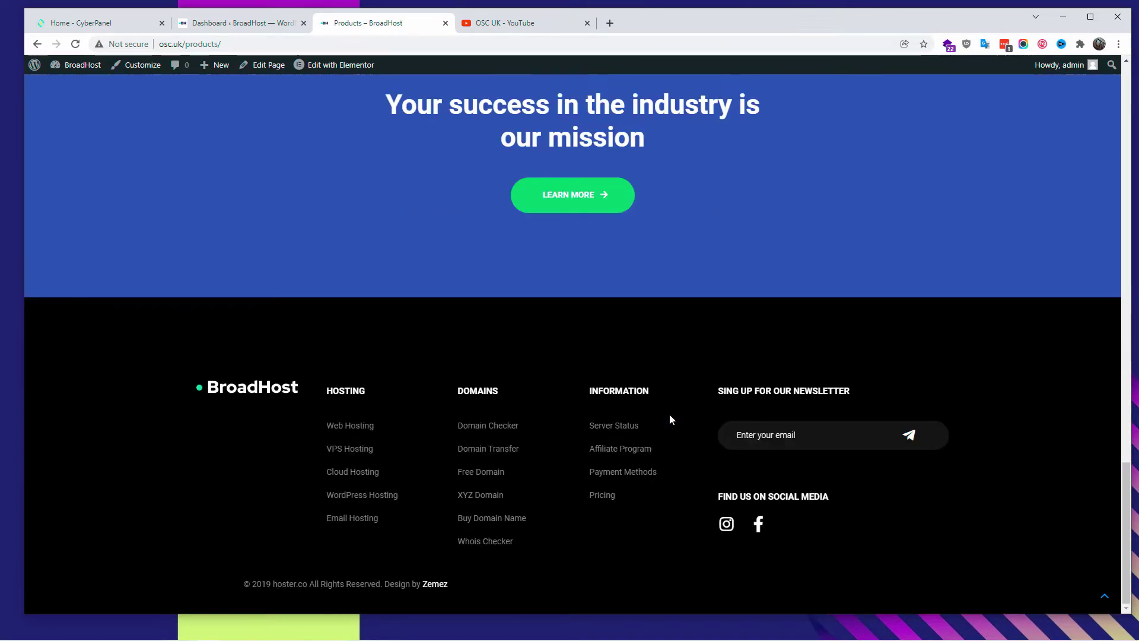
scroll(669, 415, up, 20)
click(436, 101)
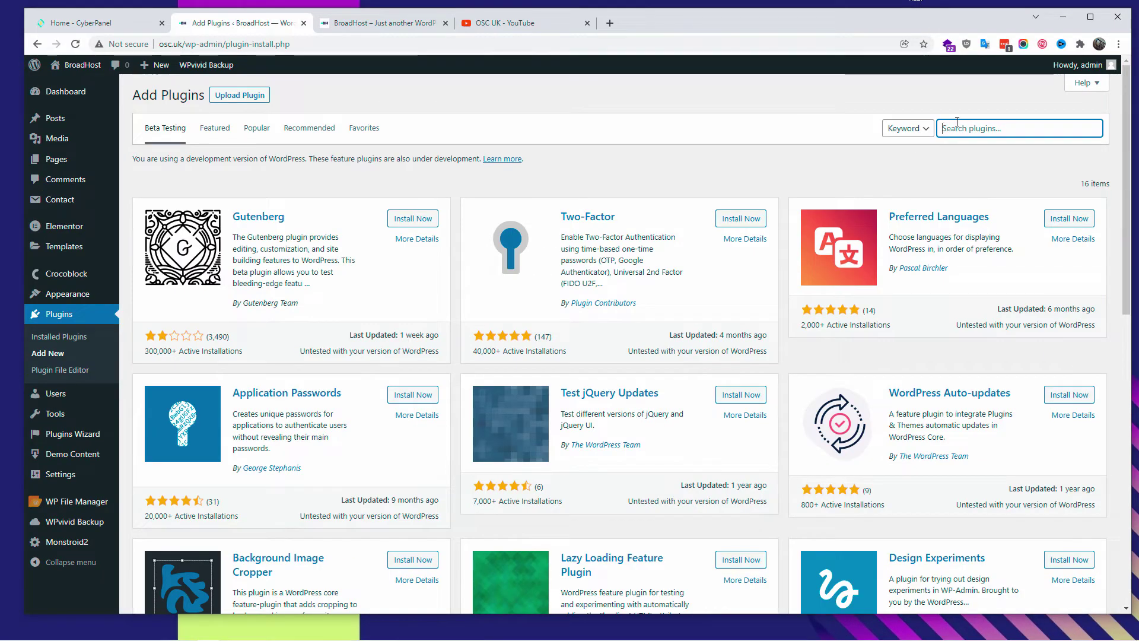
Step: Search the plugin directory for 'image hotspot' and install Image Hotspot by DevVN
text(image hotspot)
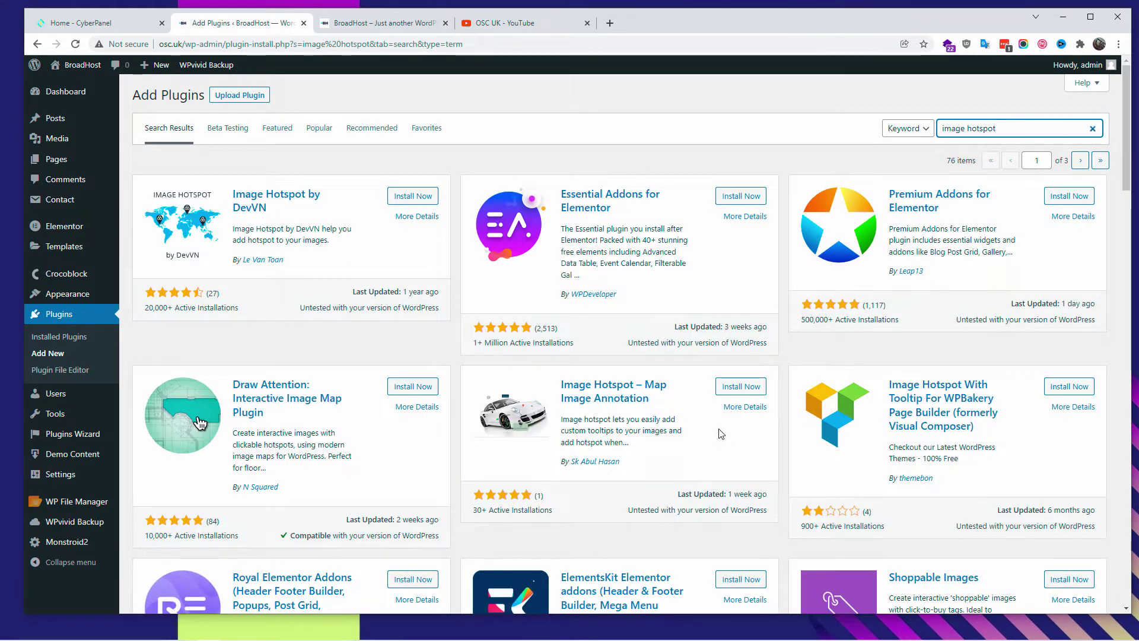
scroll(326, 422, down, 1)
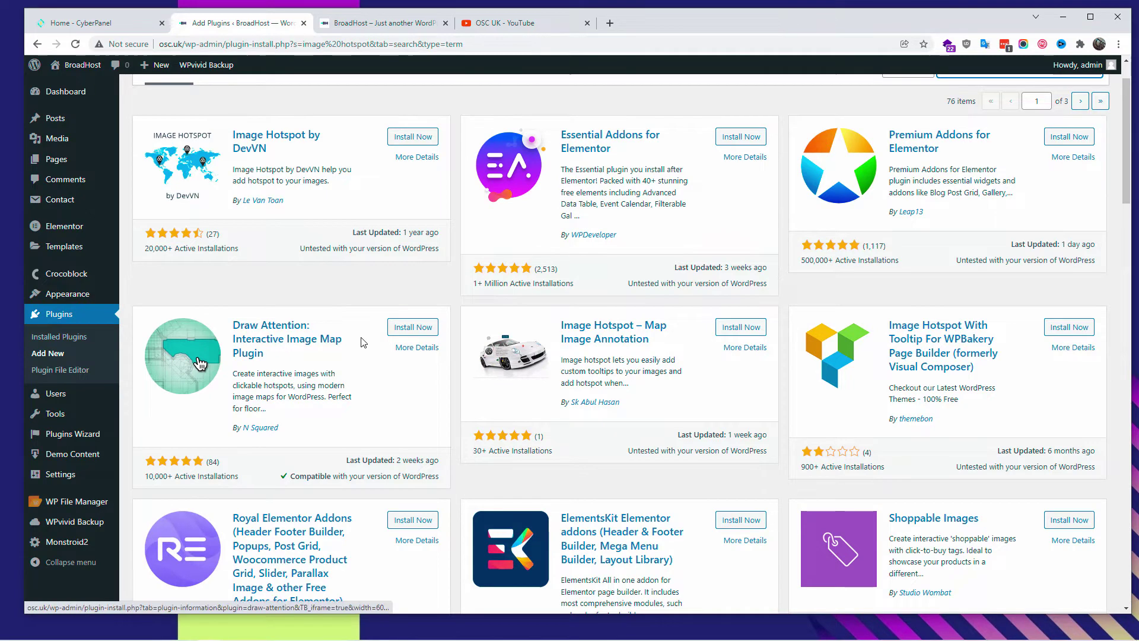
drag(345, 339, 320, 341)
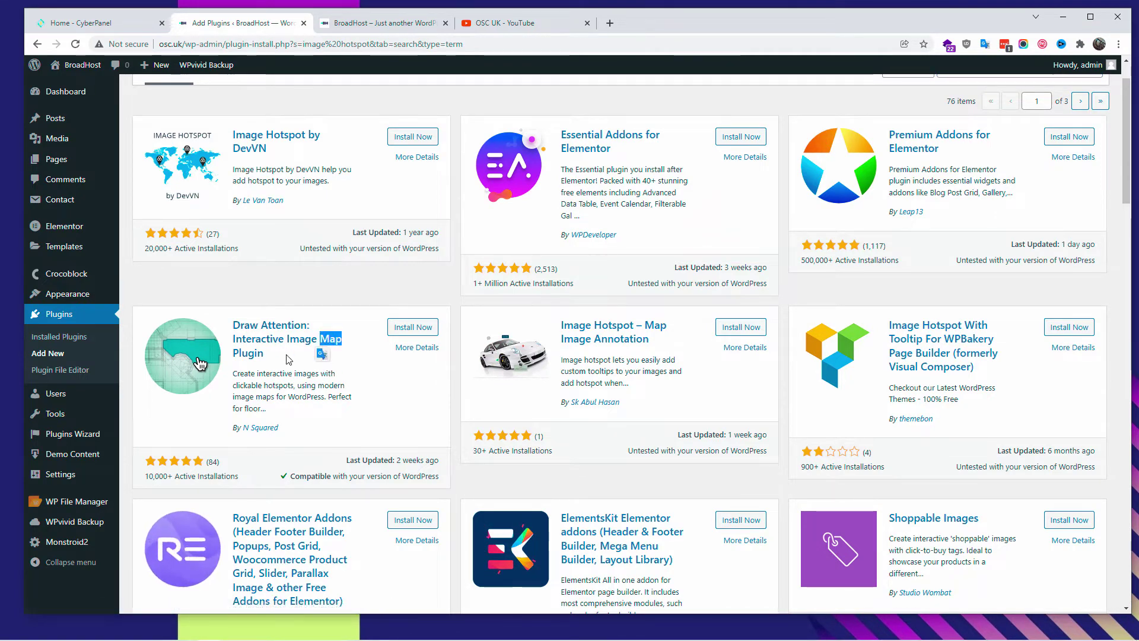
scroll(418, 196, up, 1)
click(424, 196)
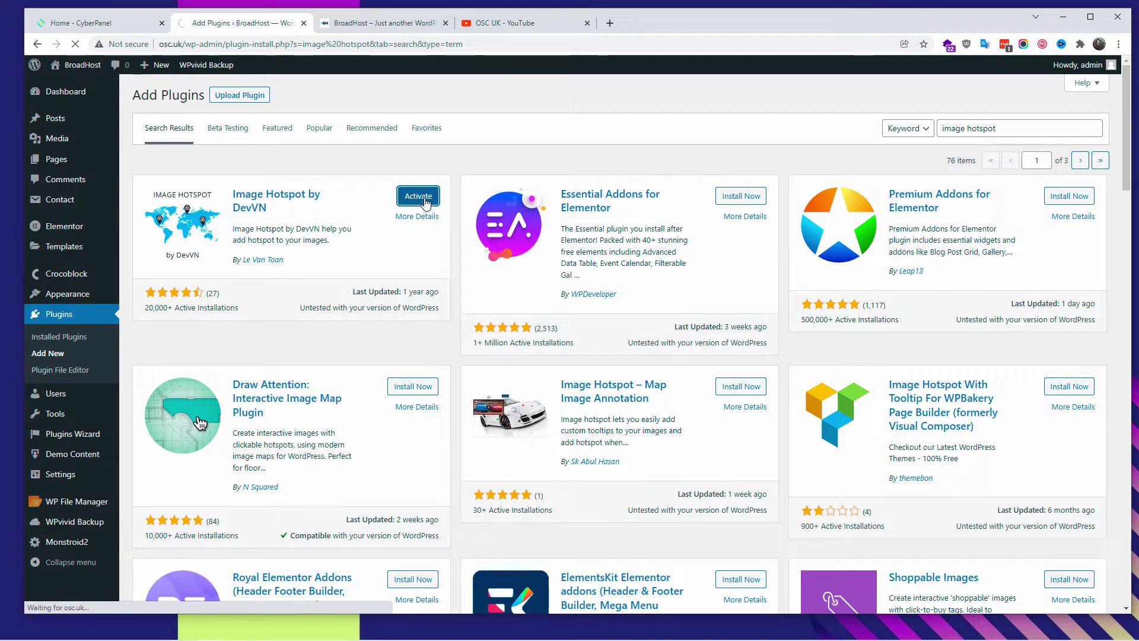
Step: Activate Image Hotspot by DevVN and view its empty list of hotspot items
click(419, 196)
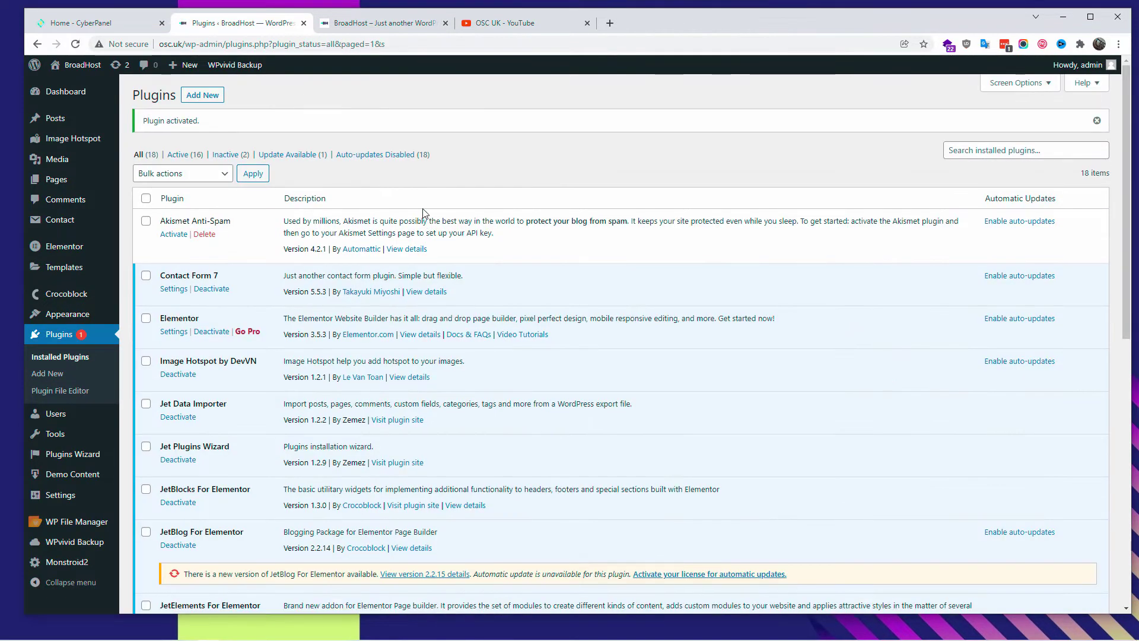
click(67, 144)
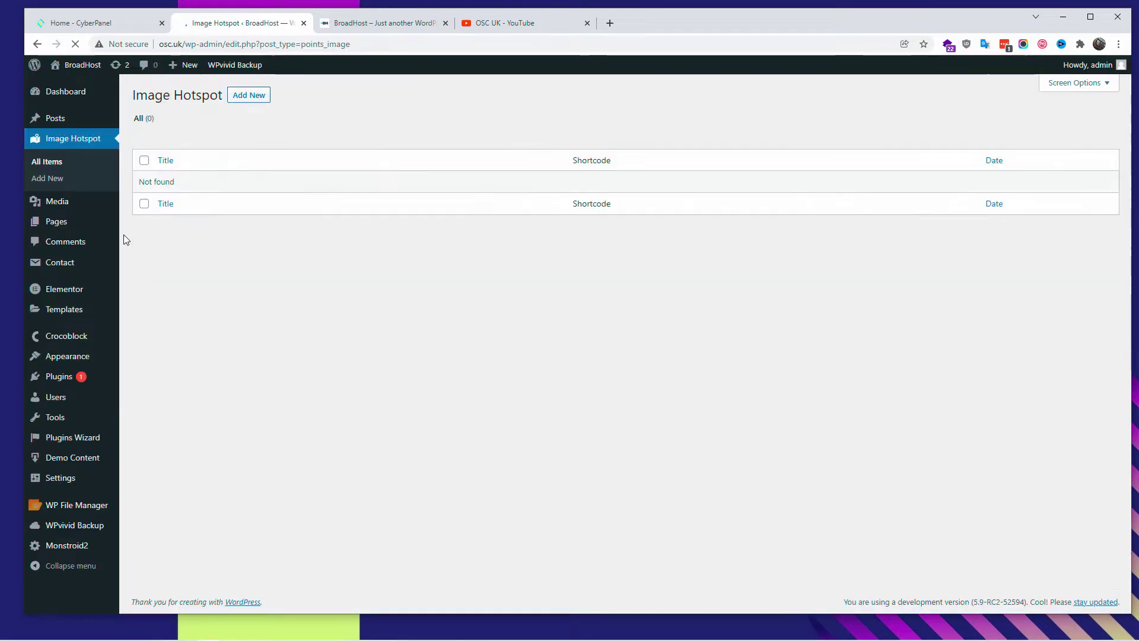
click(409, 25)
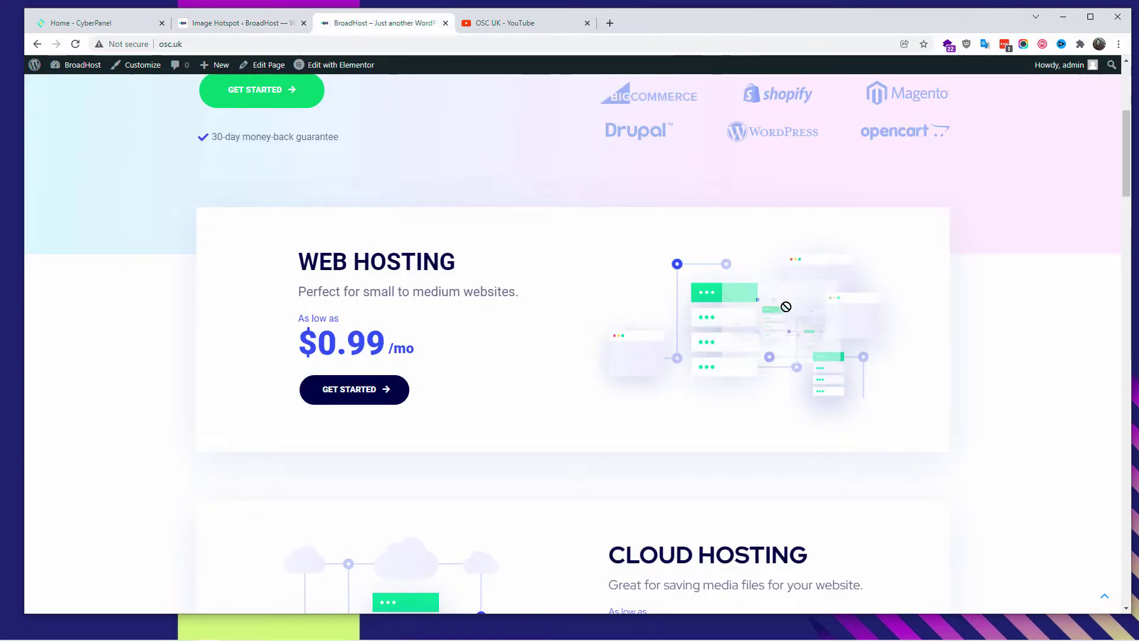
click(232, 27)
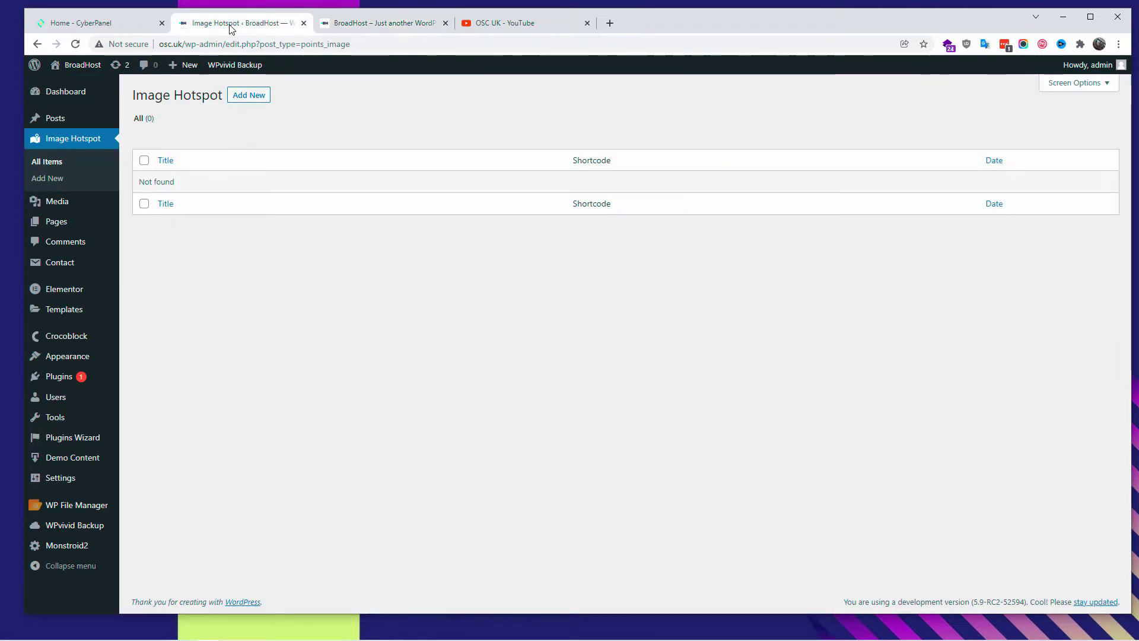
Step: Create a new Image Hotspot titled 'Hosting Intrastructure' and open the media library to pick its image
click(249, 95)
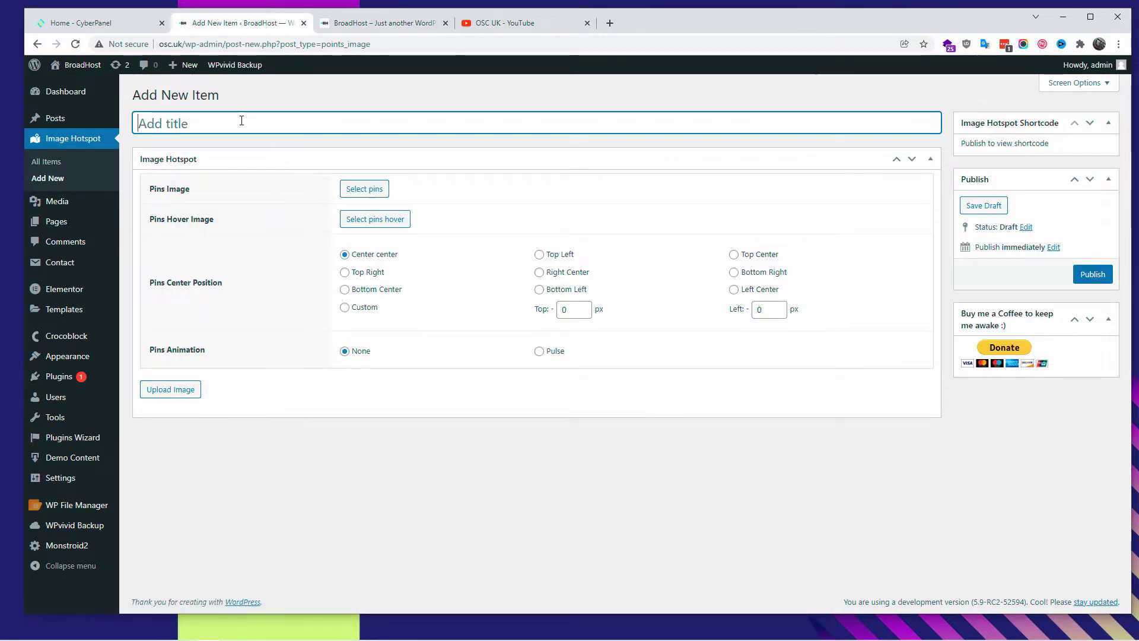
text(Hos)
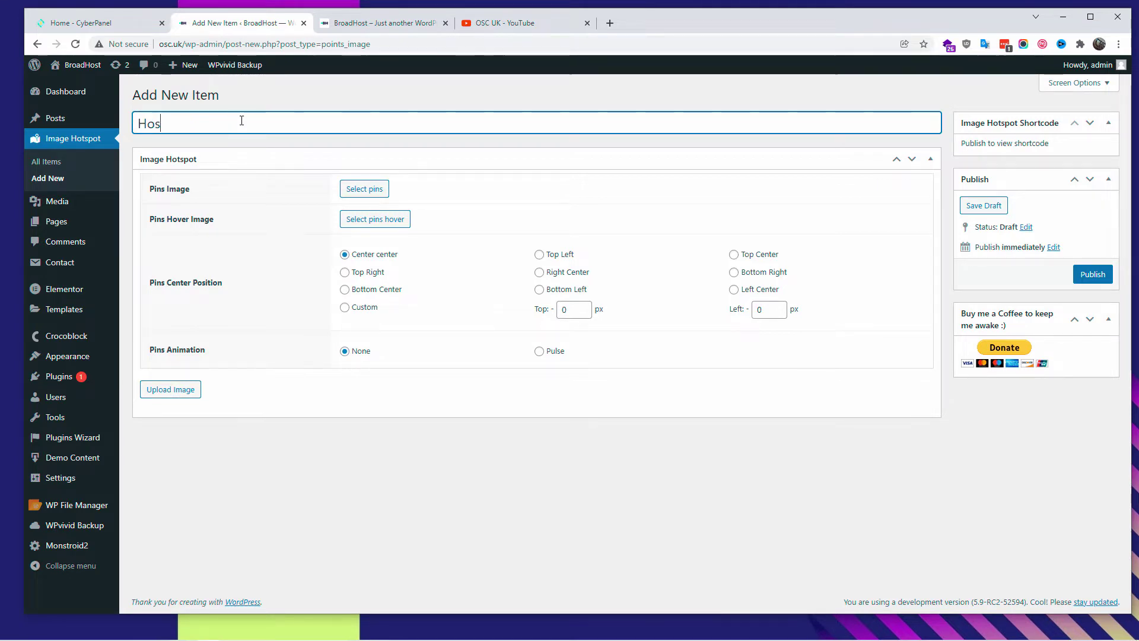
text(ting Int)
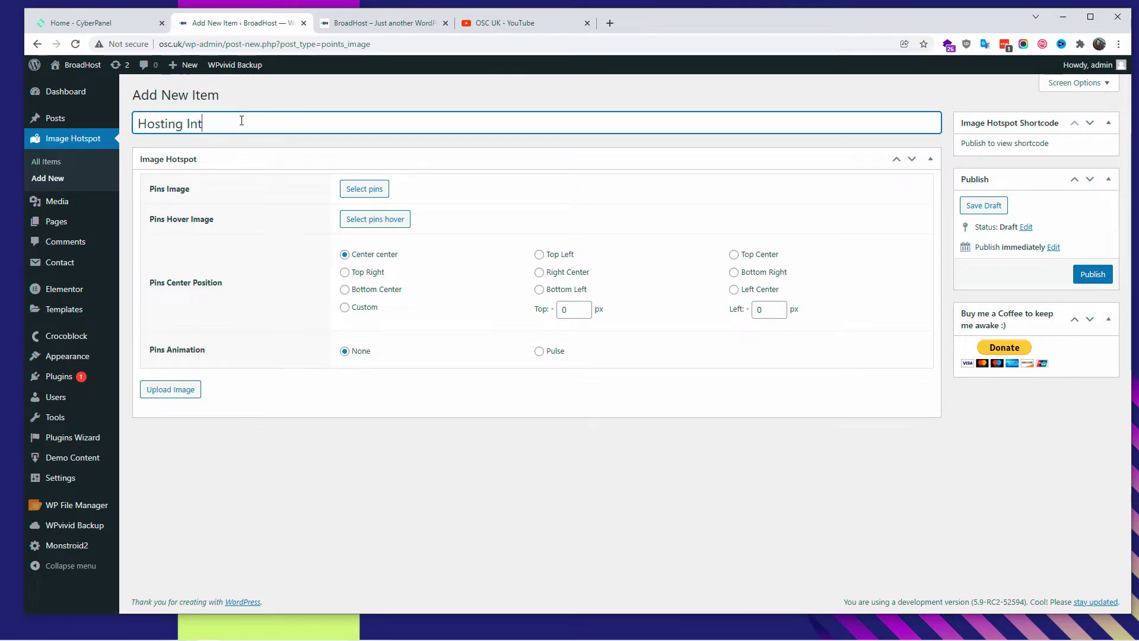
key(BackSpace)
text(frastruc)
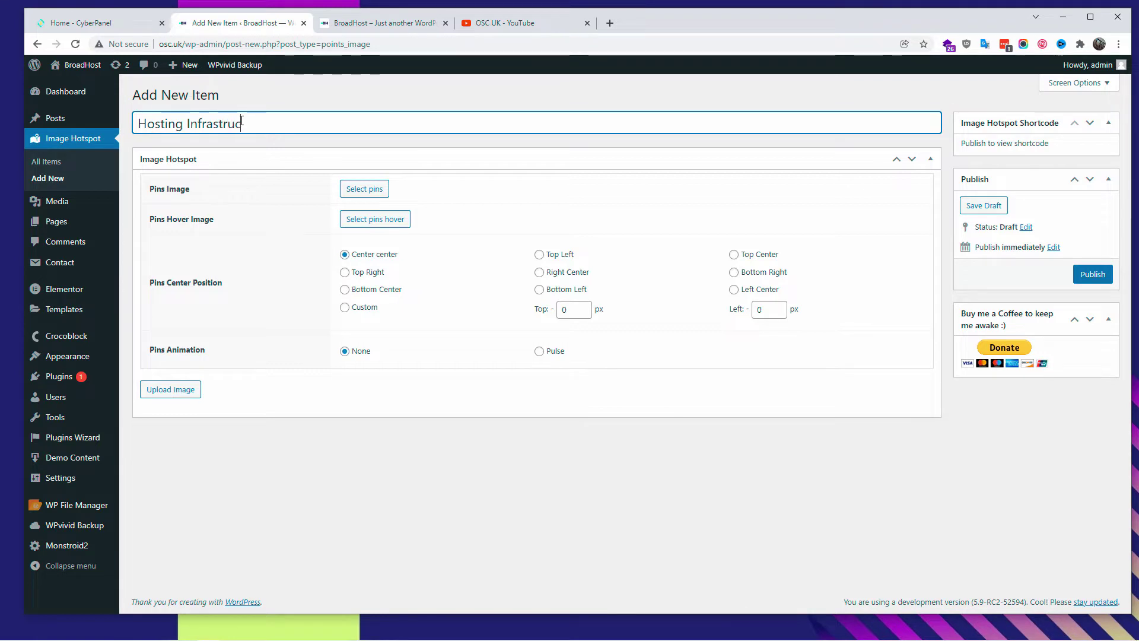
text(ture)
click(172, 391)
click(592, 321)
key(Escape)
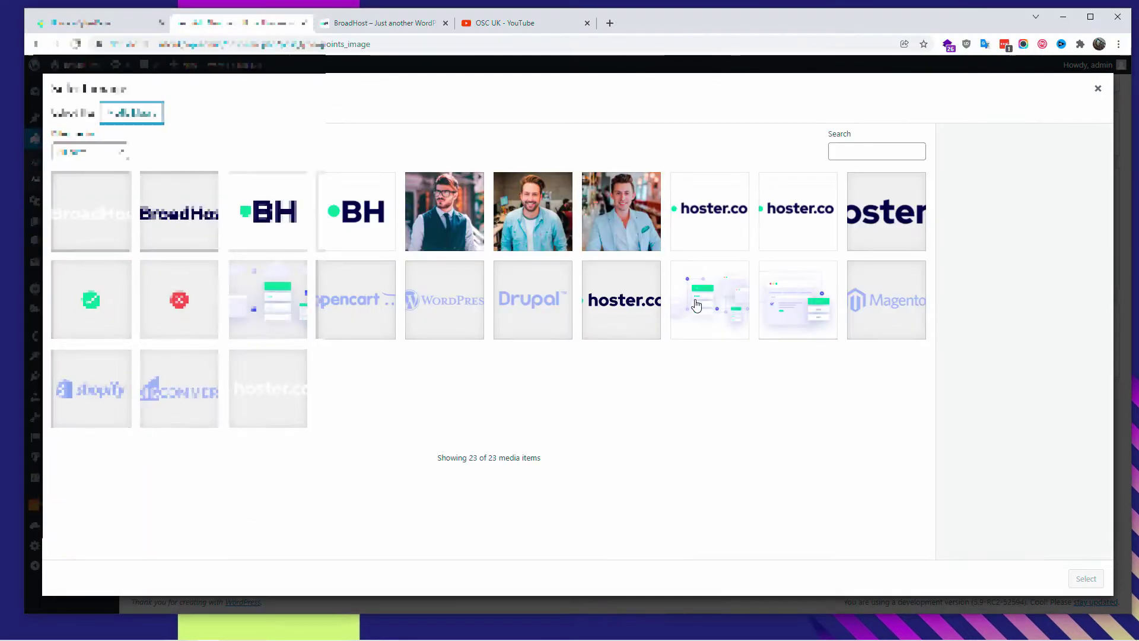
click(707, 297)
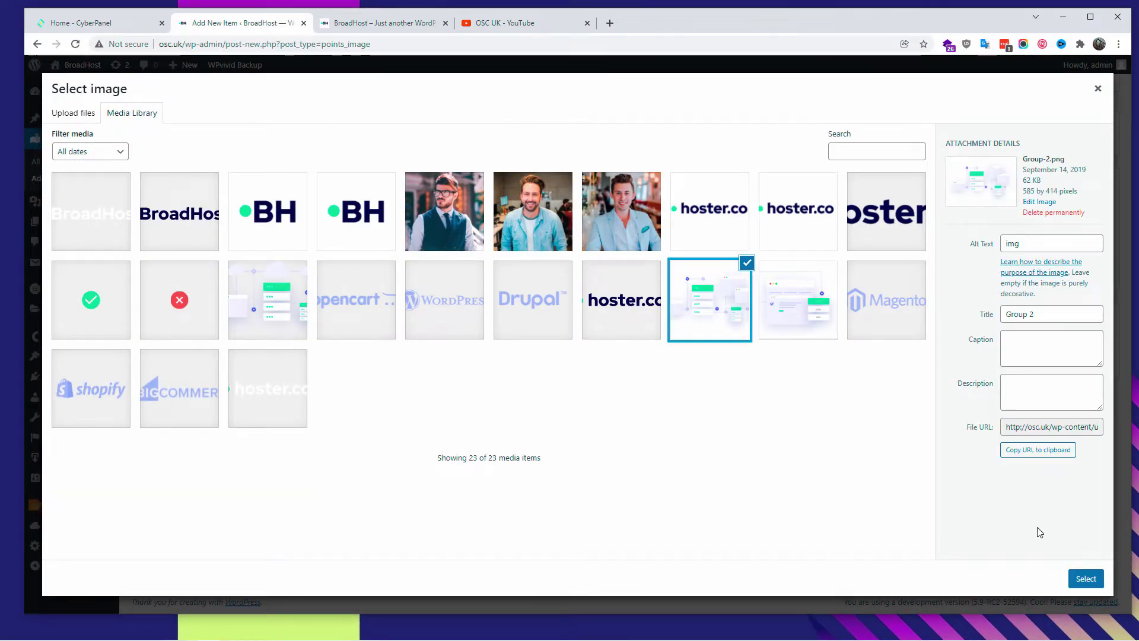
click(1071, 579)
scroll(712, 421, down, 2)
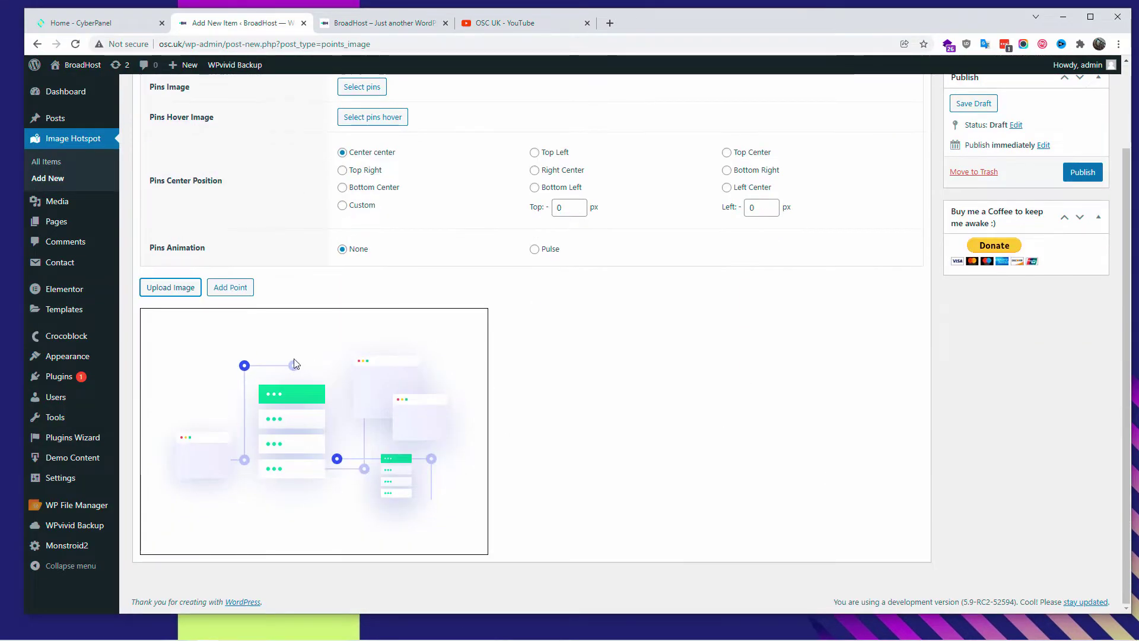
click(358, 27)
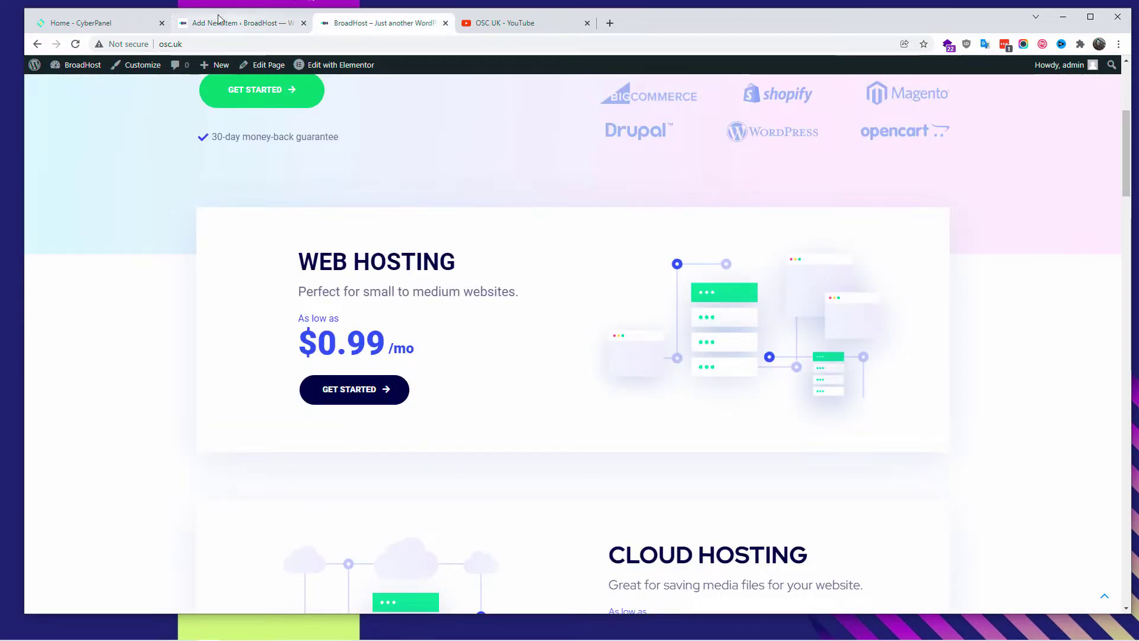
click(237, 22)
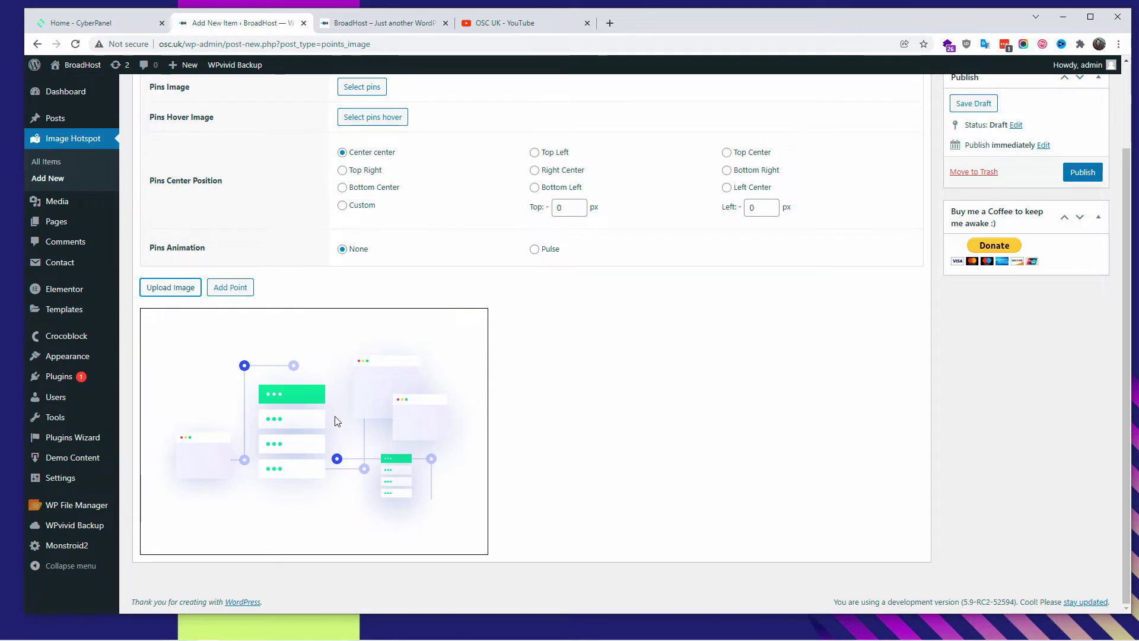
scroll(611, 418, up, 2)
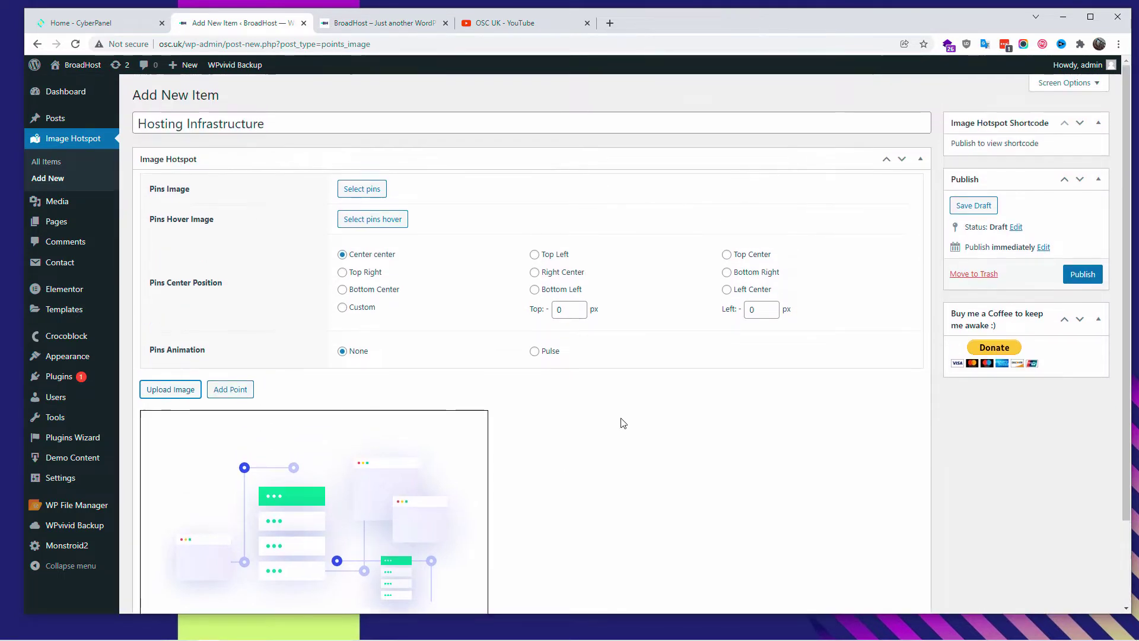
scroll(623, 423, down, 1)
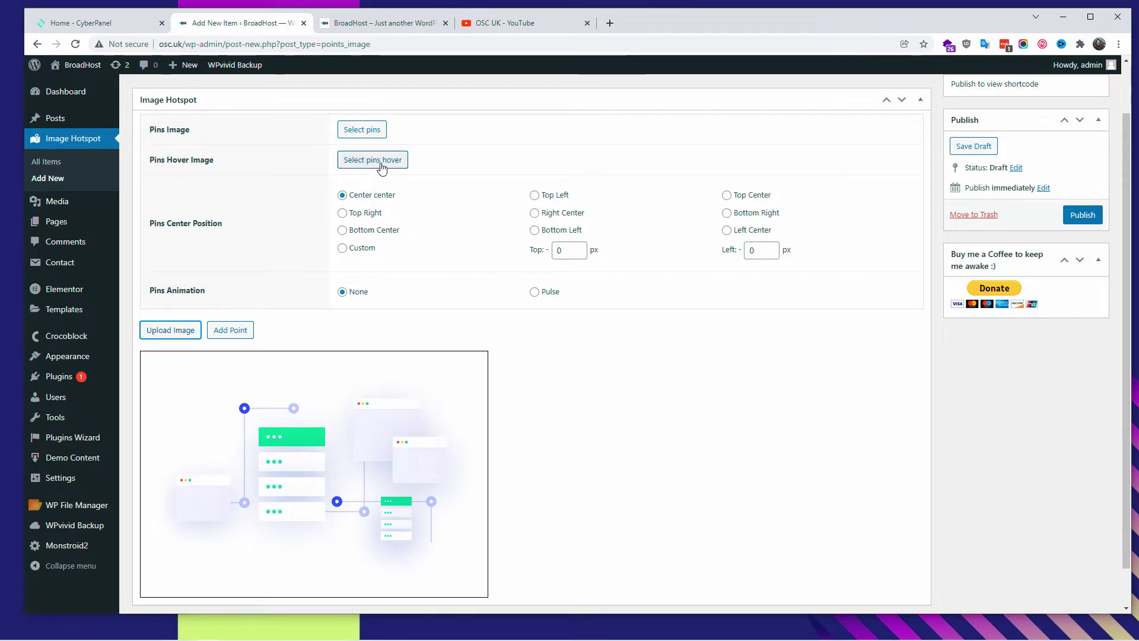
Step: Set the green checkmark graphic as both the pin image and the hover pin image
click(366, 131)
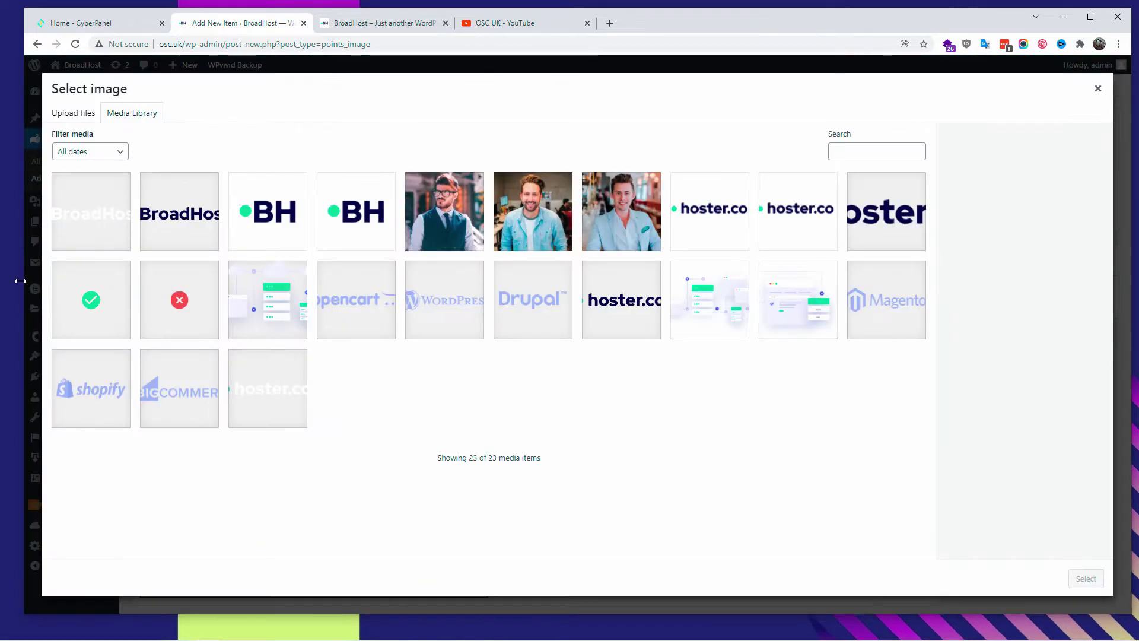
click(87, 307)
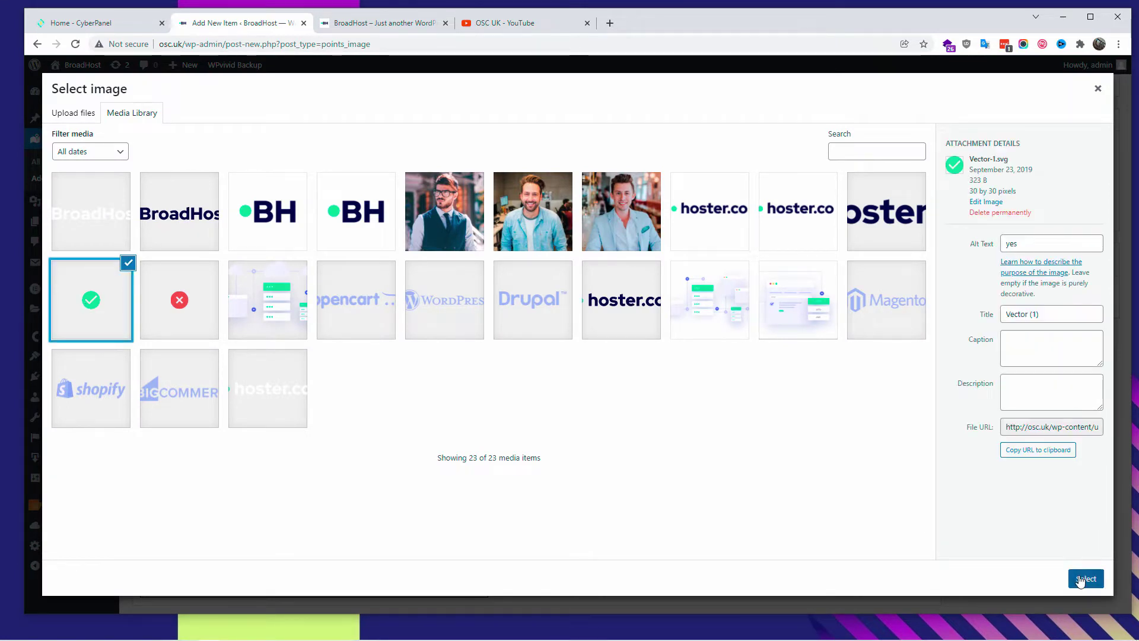
click(1079, 573)
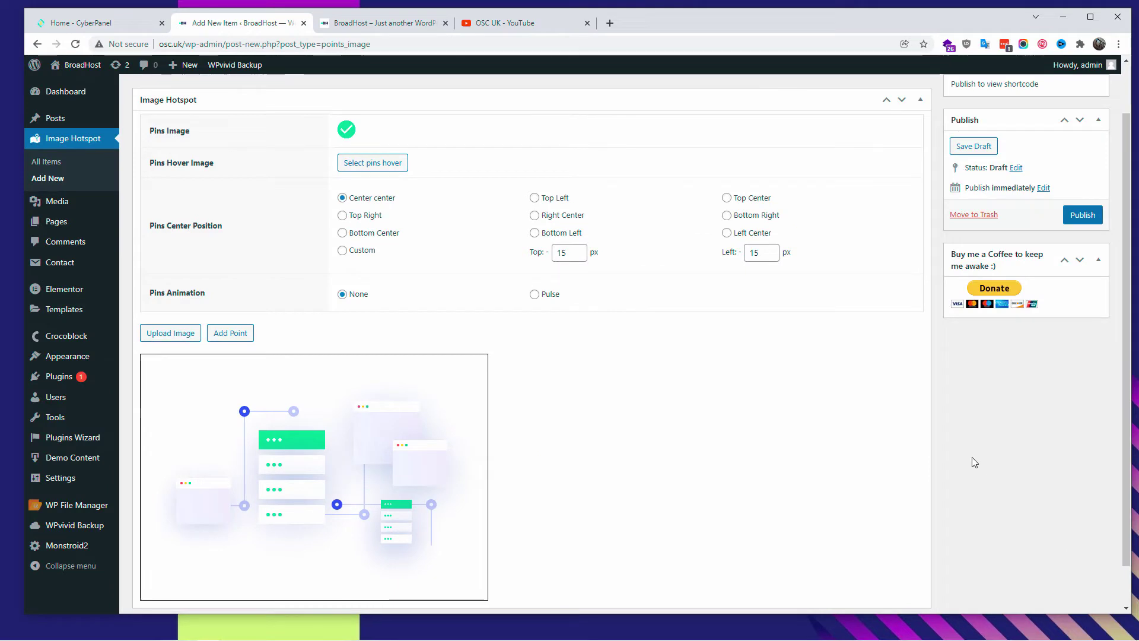
click(349, 136)
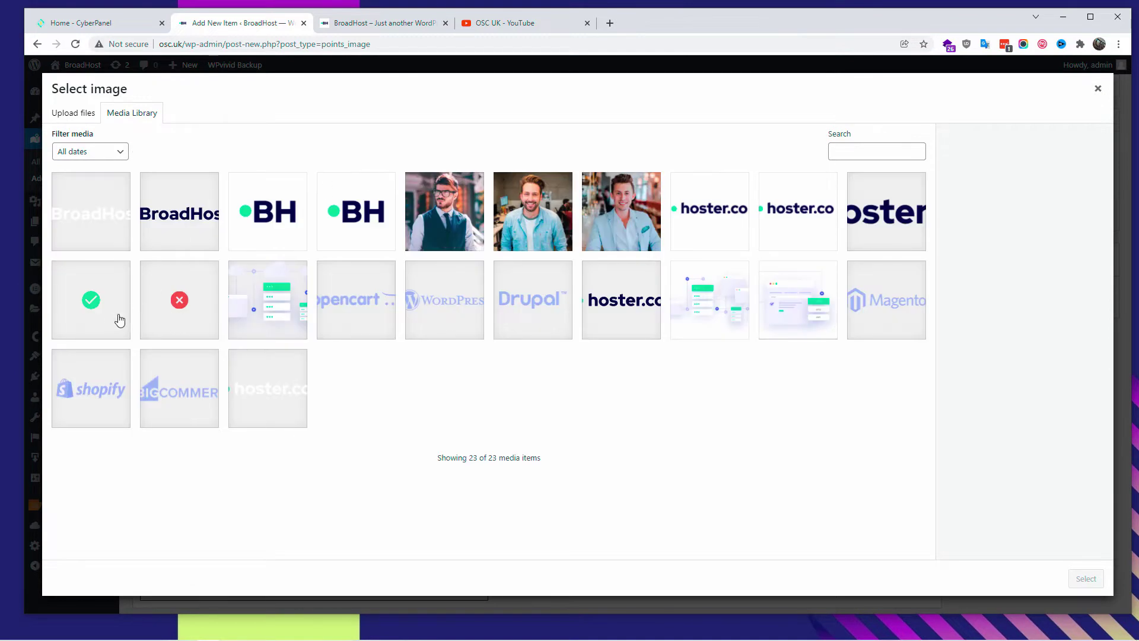
click(114, 321)
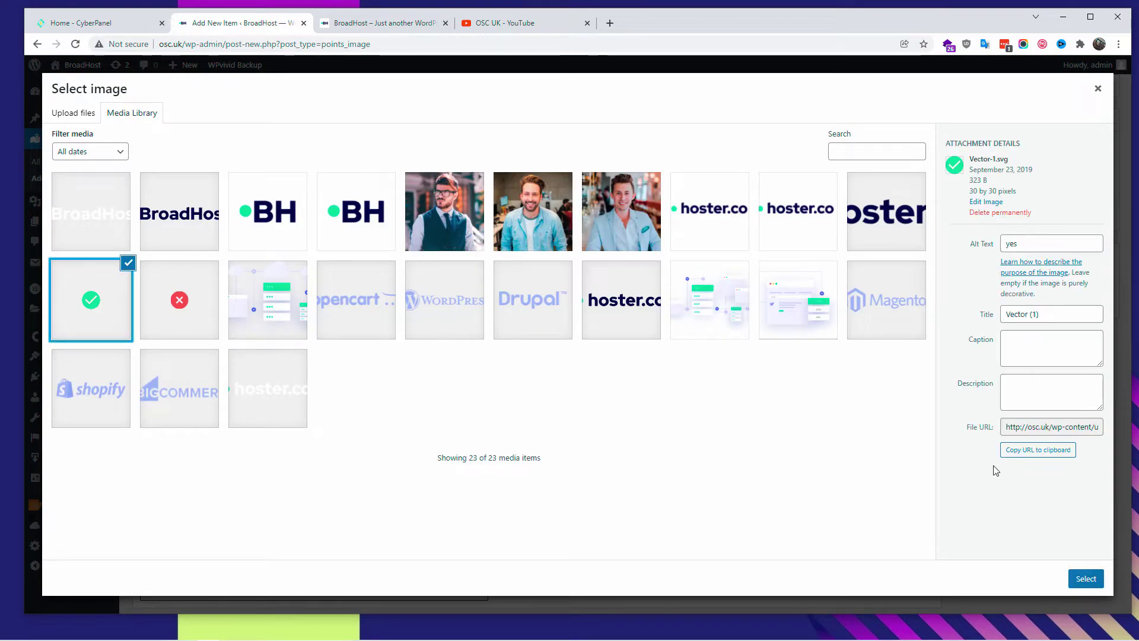
click(1081, 586)
Step: Replace the normal pin image with the red X graphic
click(345, 130)
click(350, 131)
click(179, 315)
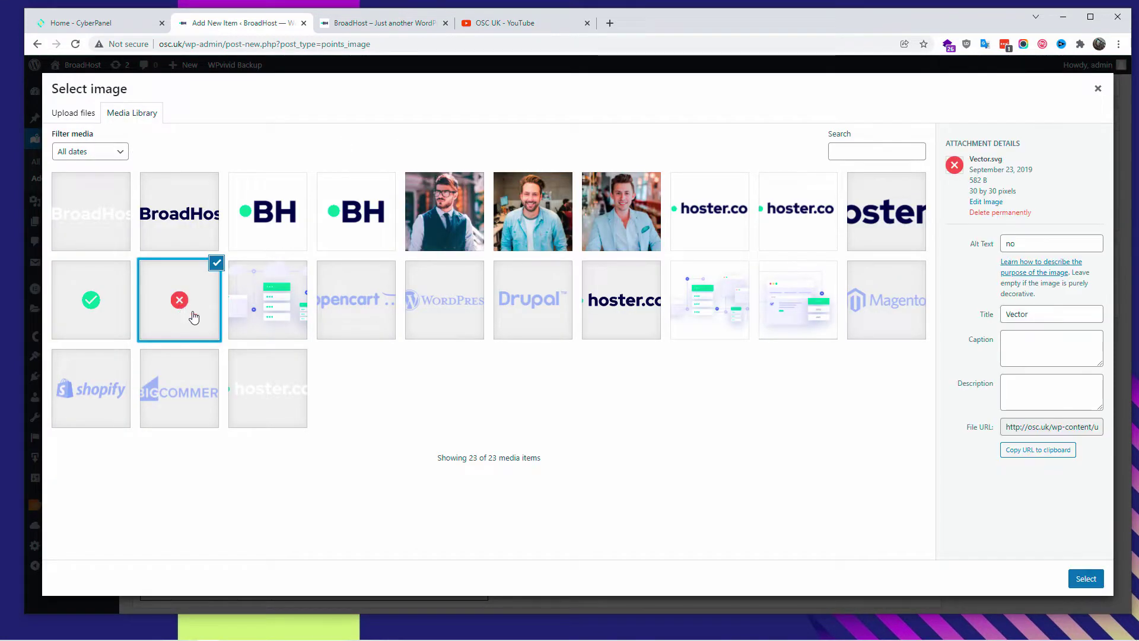
click(1080, 581)
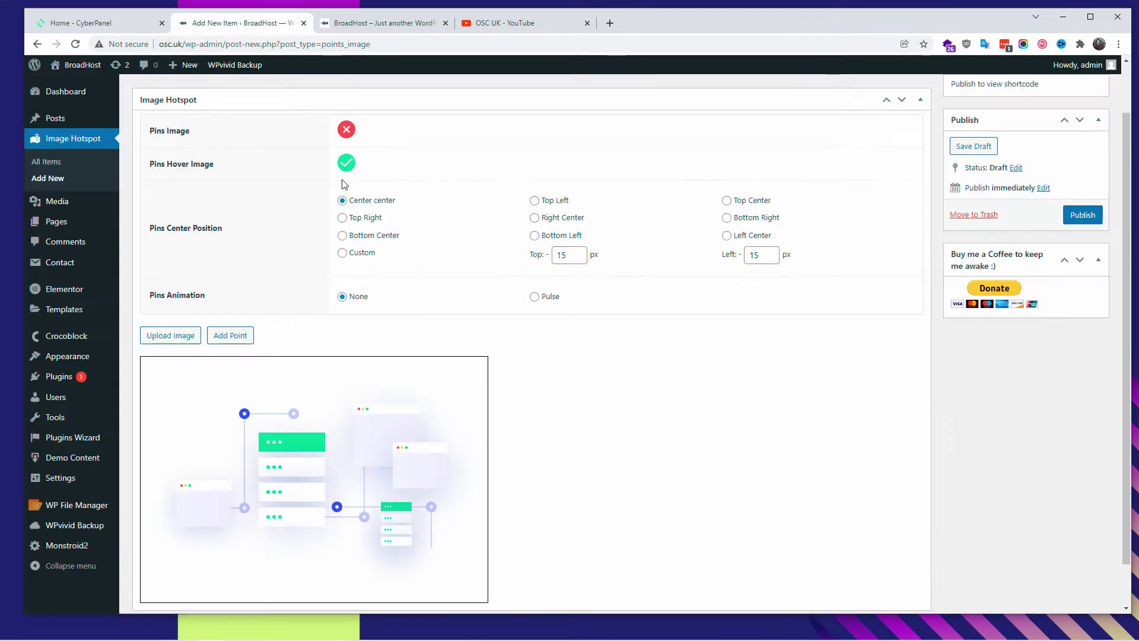
Step: Add two pins, placing one on the top-left blue node and one on the right-hand node
scroll(583, 329, down, 1)
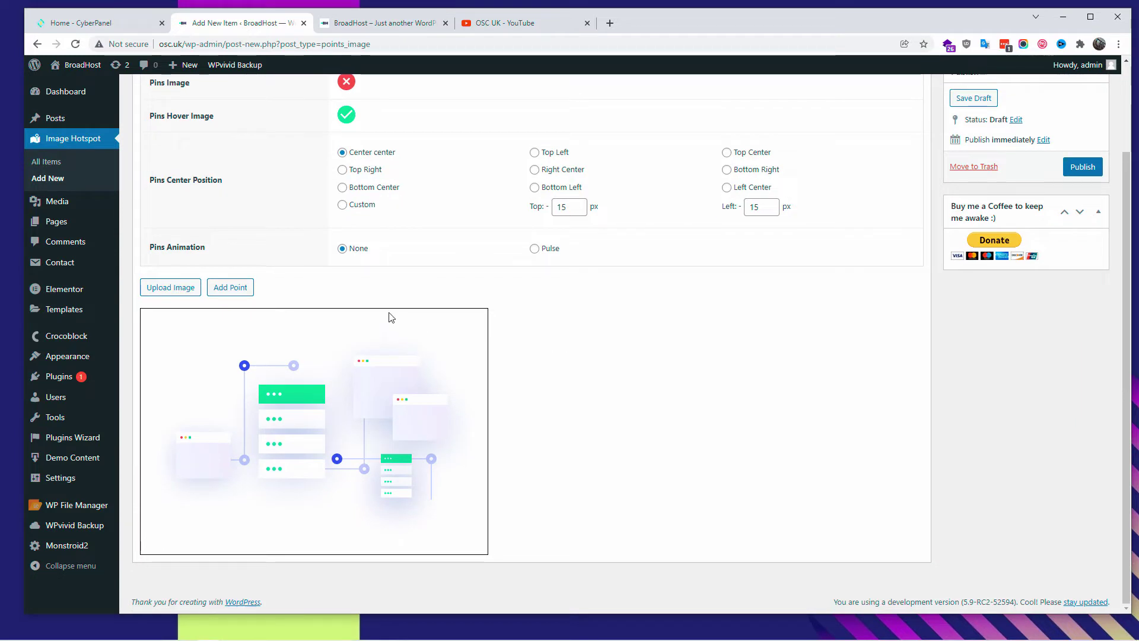
click(241, 293)
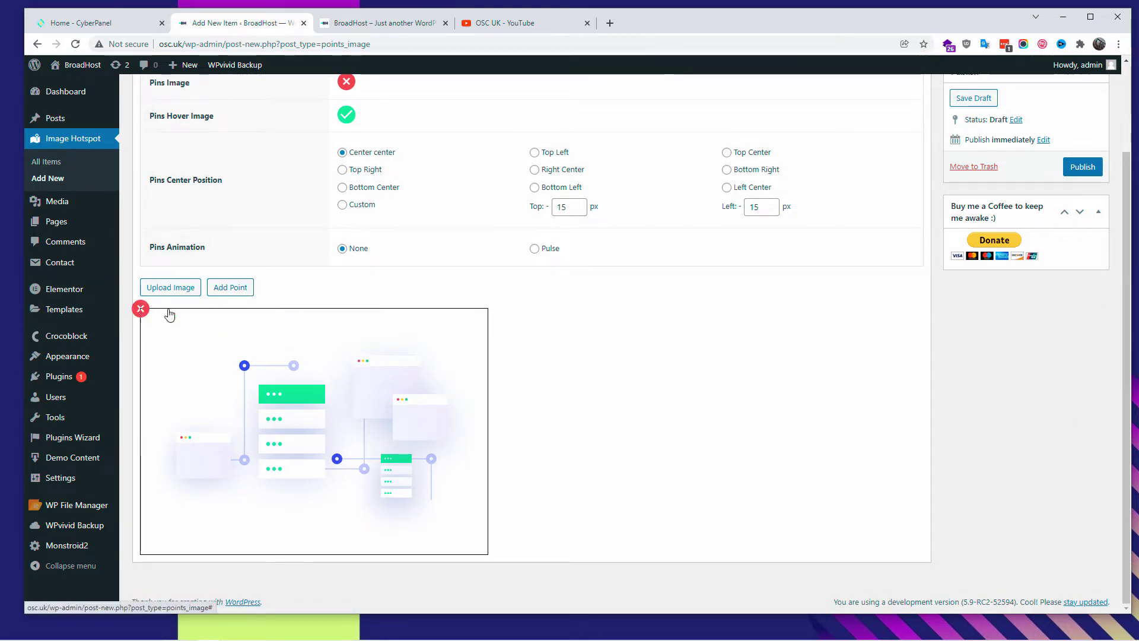
drag(185, 318, 244, 368)
scroll(563, 397, up, 2)
scroll(534, 380, down, 2)
click(237, 289)
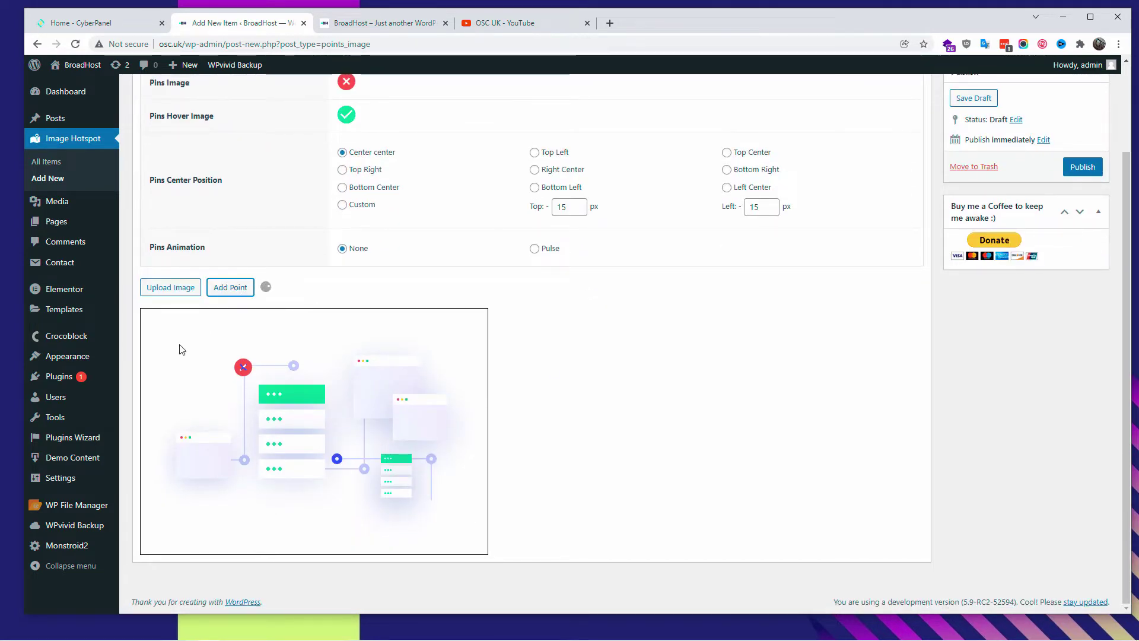
drag(141, 308, 431, 460)
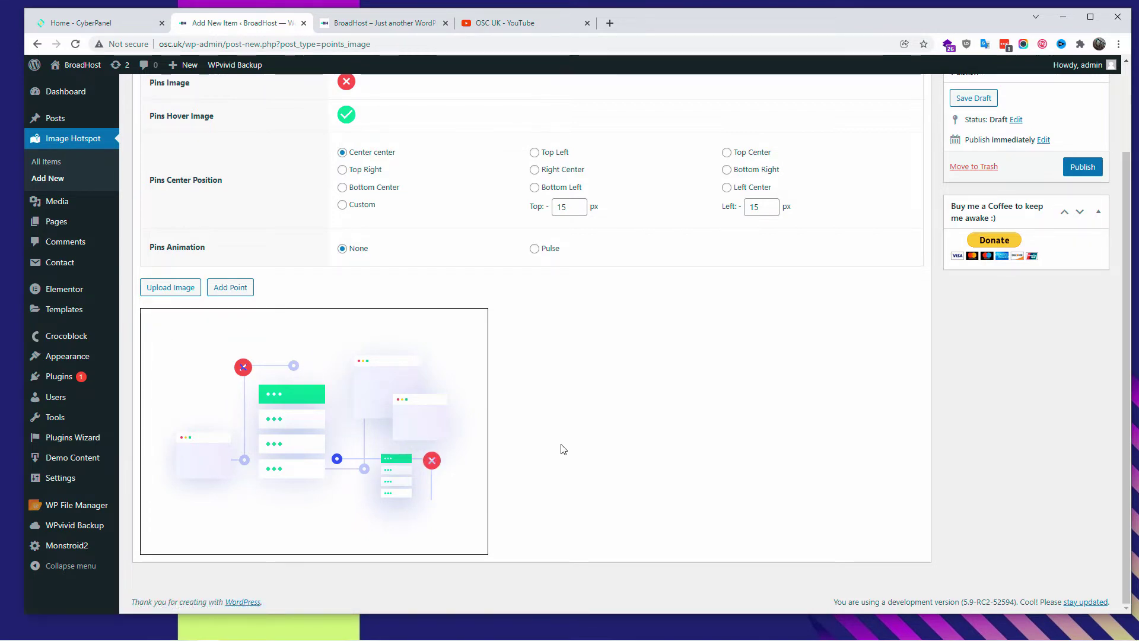
scroll(561, 452, up, 2)
scroll(563, 449, down, 2)
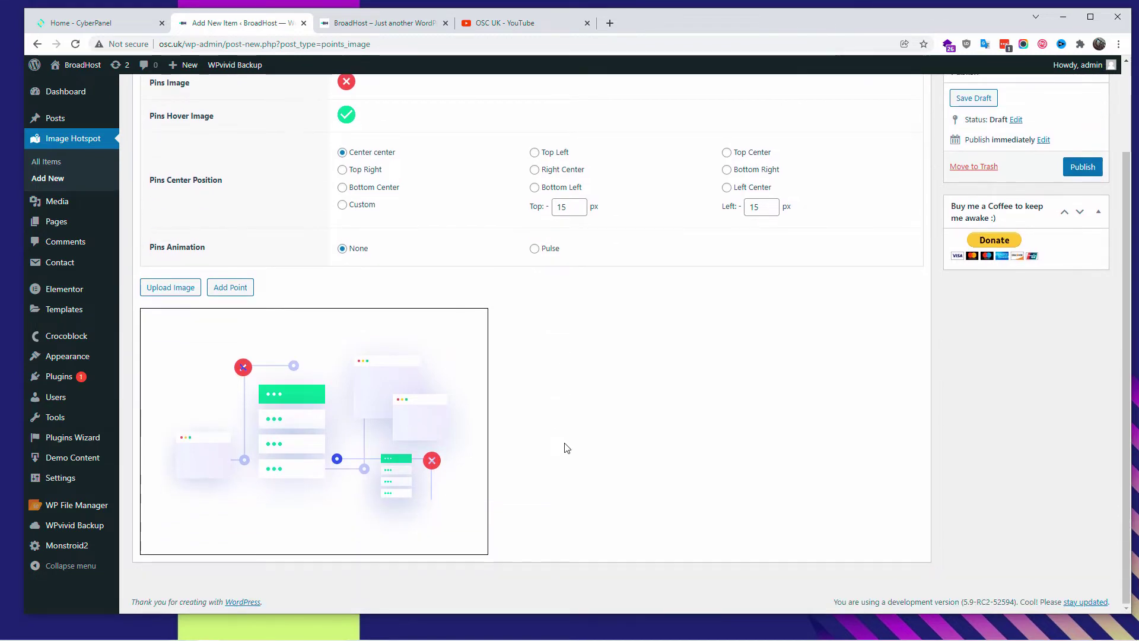
Step: Give the top-left pin the content 'Text to show' with its link opening in the current window
click(244, 367)
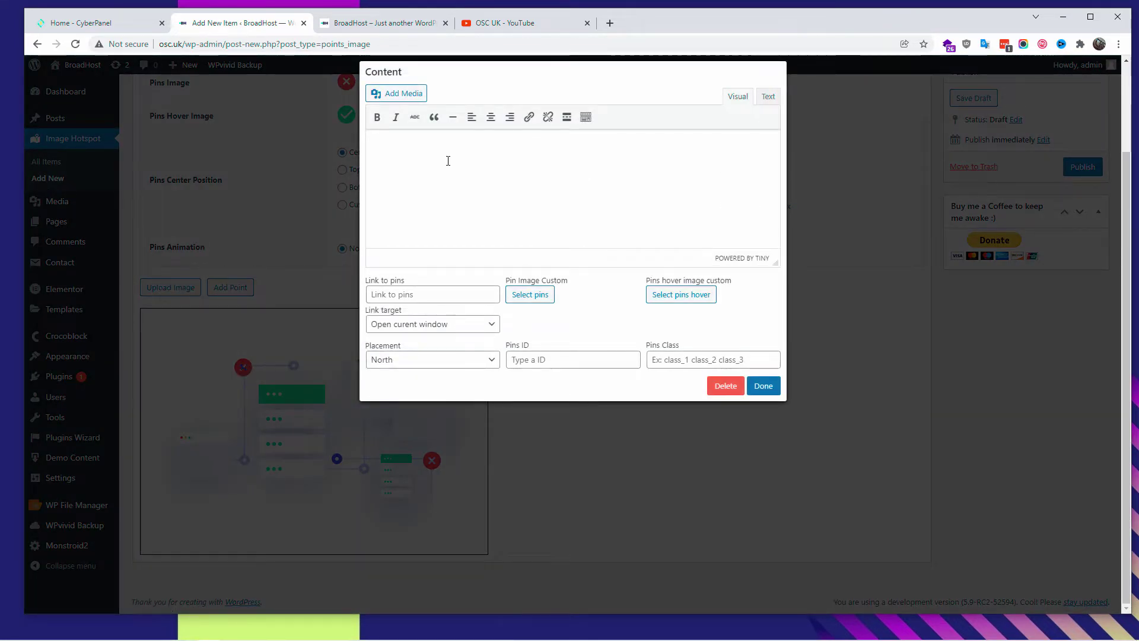
click(446, 156)
text(Text to show)
click(369, 289)
click(416, 325)
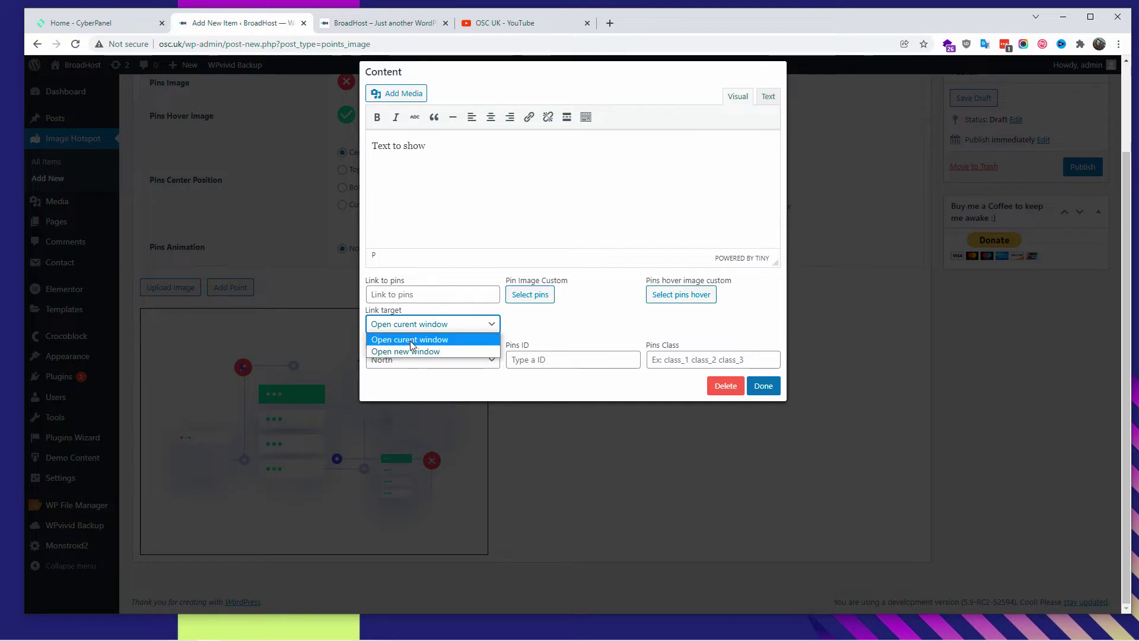
click(382, 323)
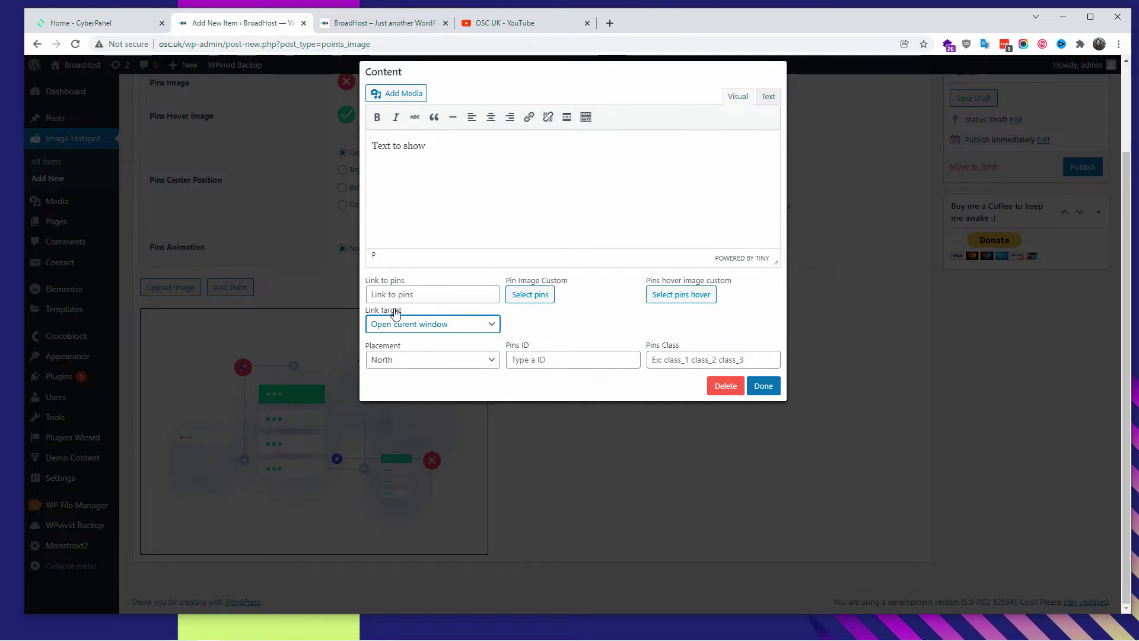
Step: Keep the tooltip placement at North, skip a custom icon, and save the pin
click(407, 362)
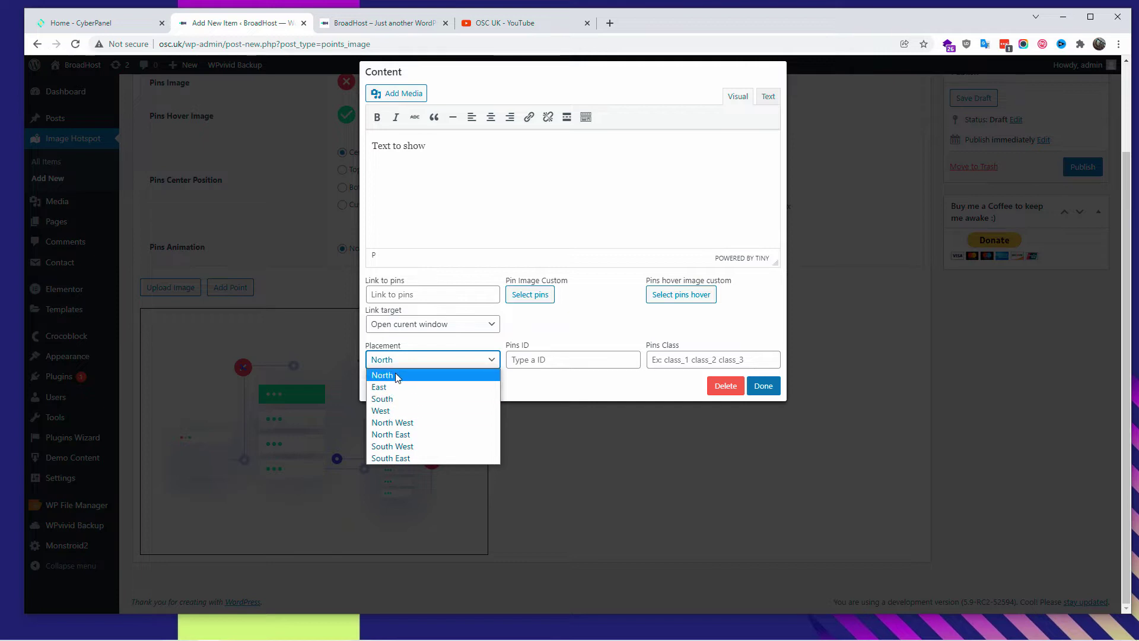
click(395, 373)
click(381, 359)
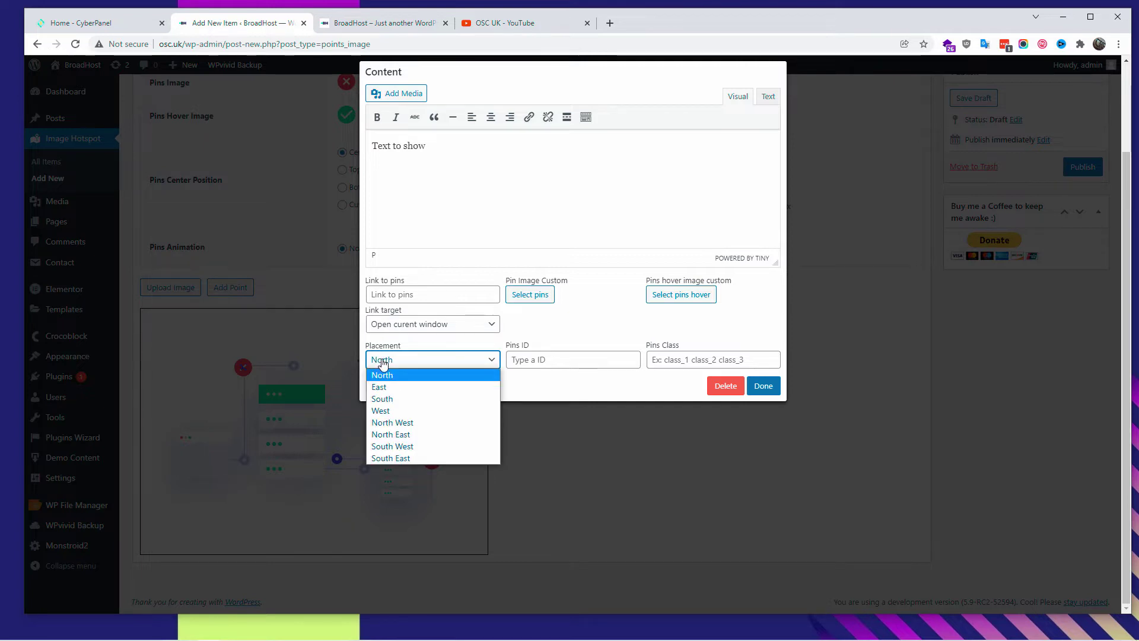
click(396, 405)
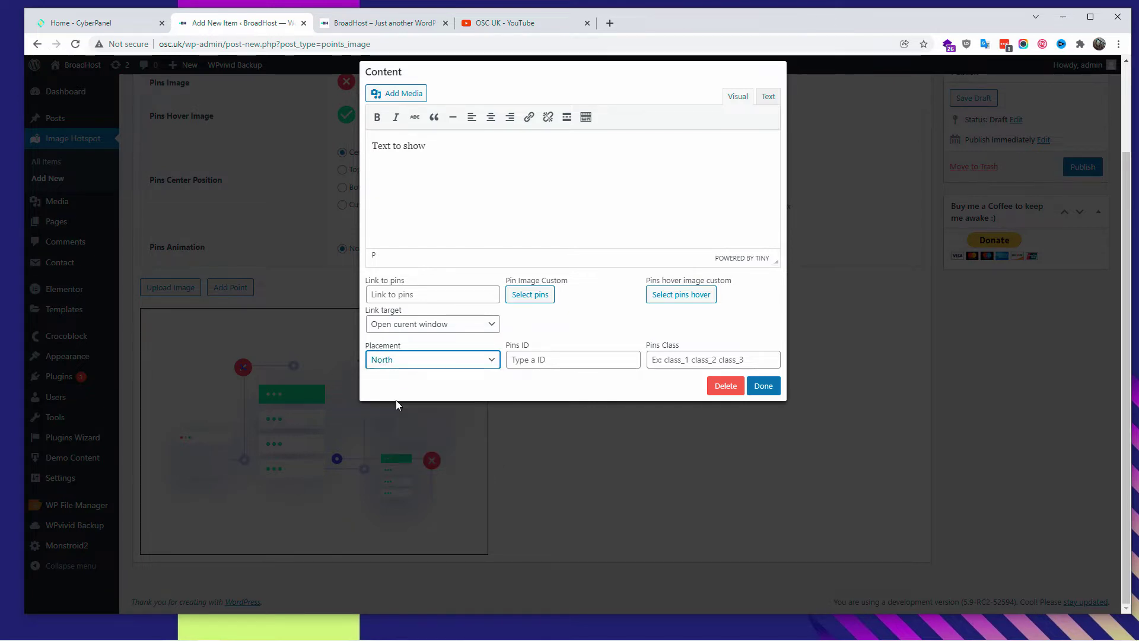
click(396, 364)
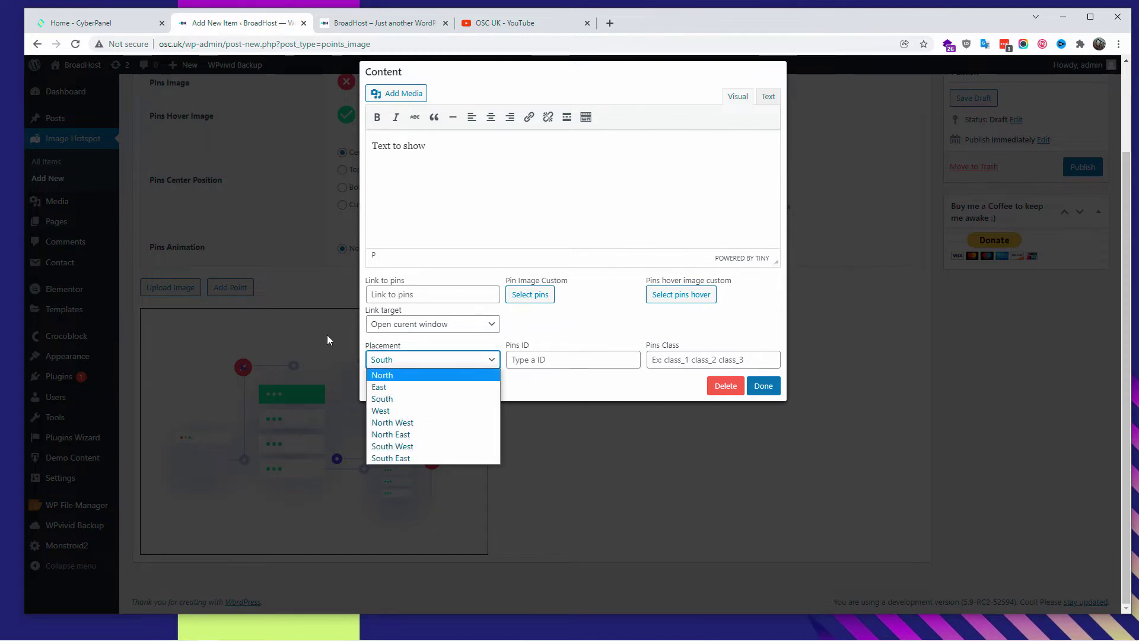
click(407, 381)
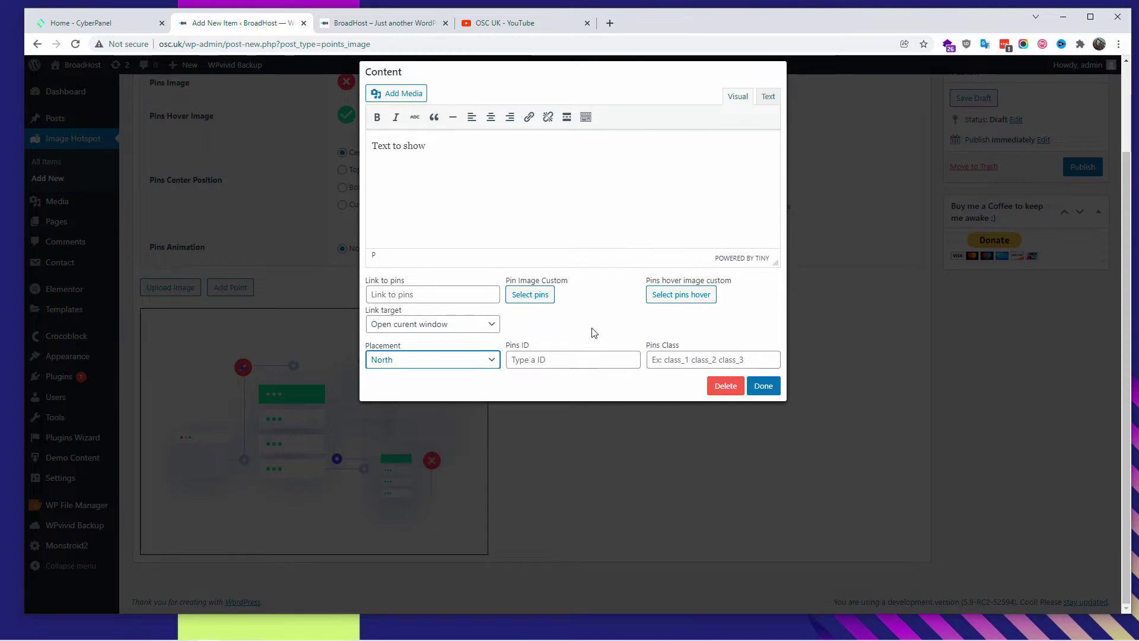
click(542, 299)
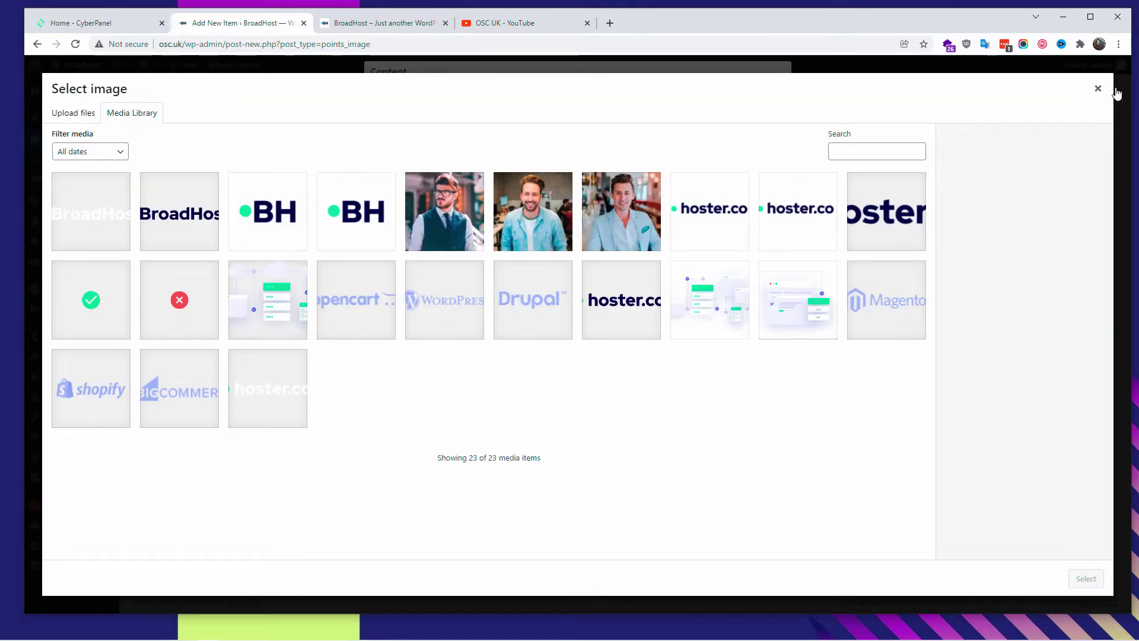
click(1097, 88)
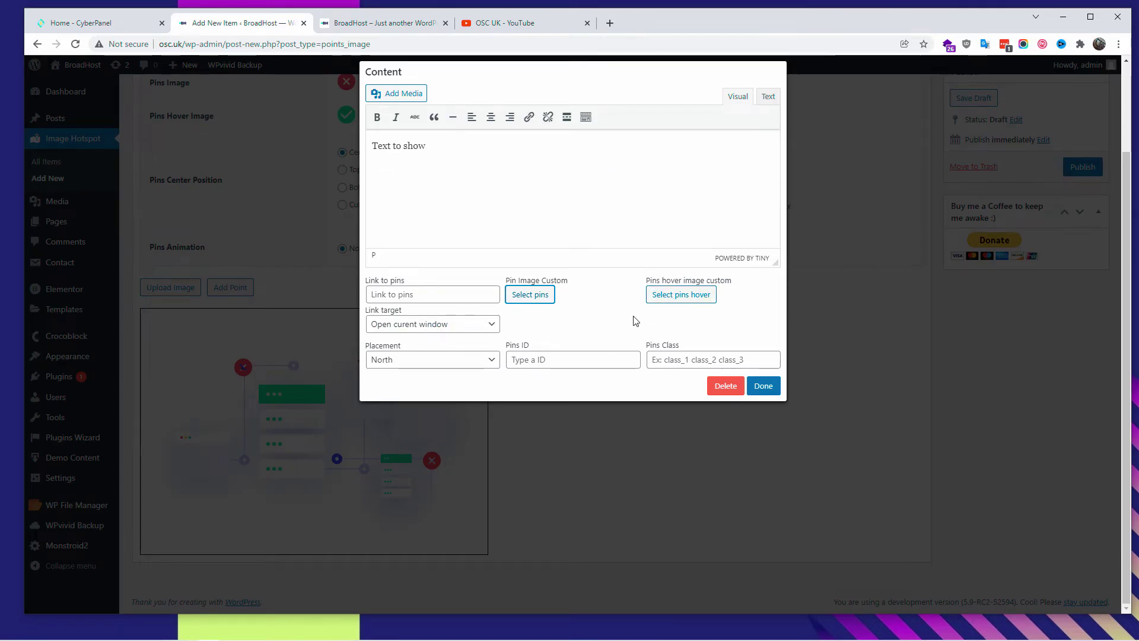
click(758, 385)
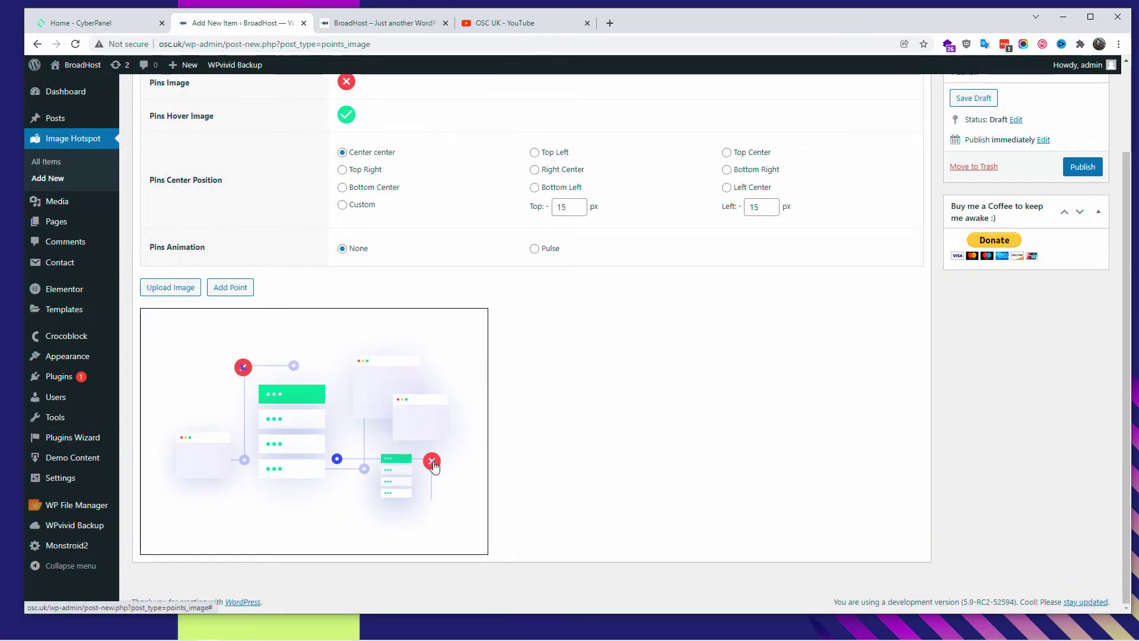
Step: Give the right pin the content 'Text and image to show' plus the opencart.png logo
click(433, 462)
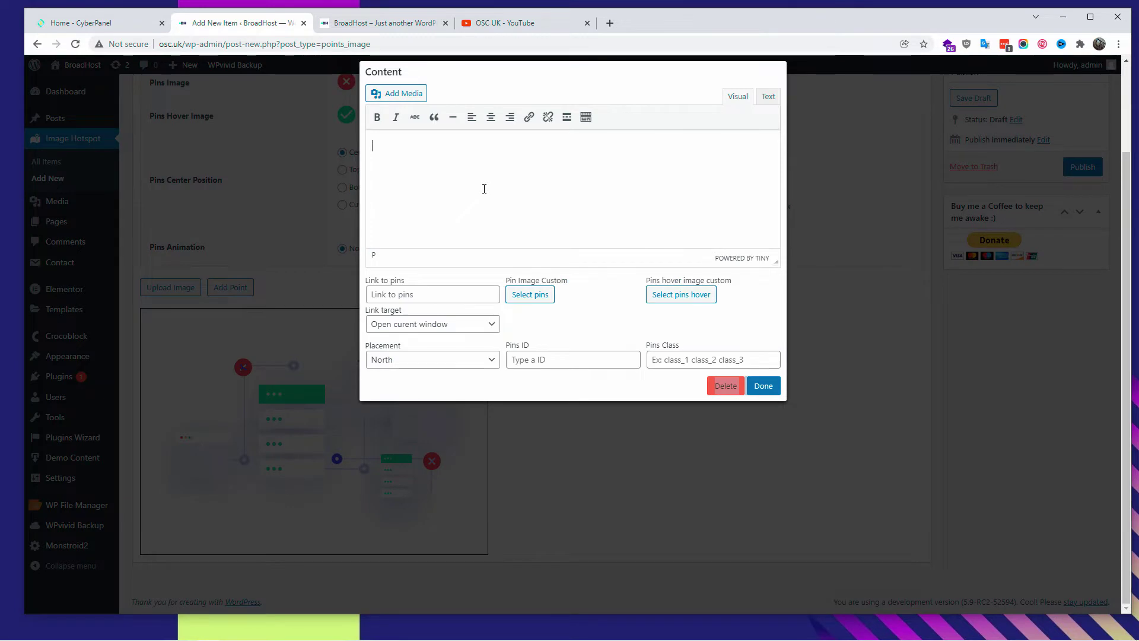
text(Text and image to show)
click(406, 95)
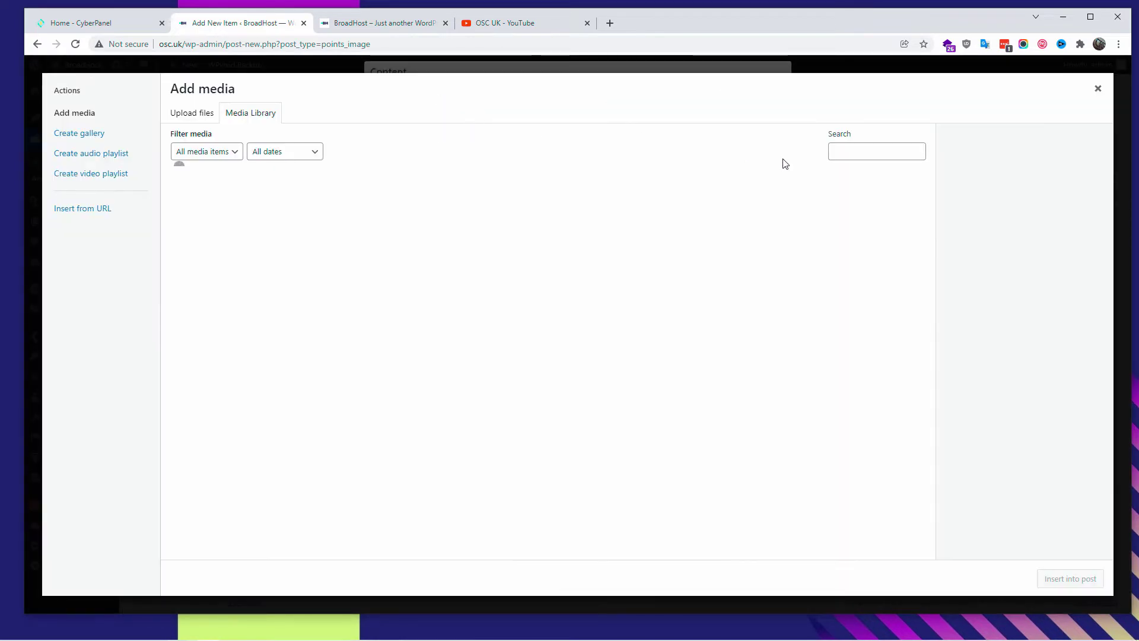
click(785, 213)
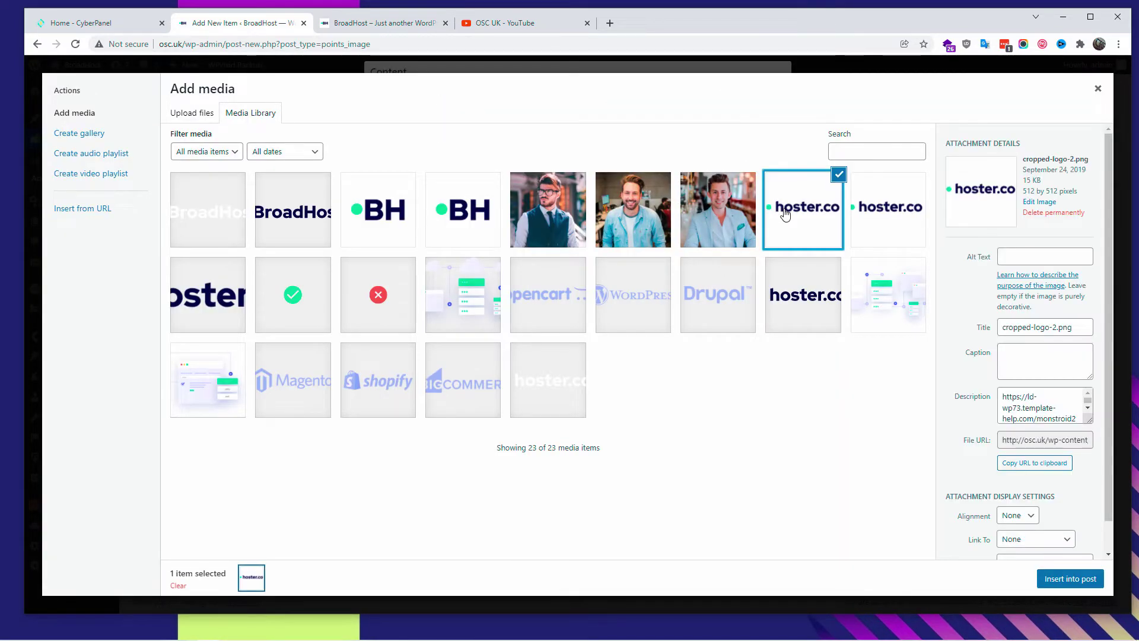
click(878, 217)
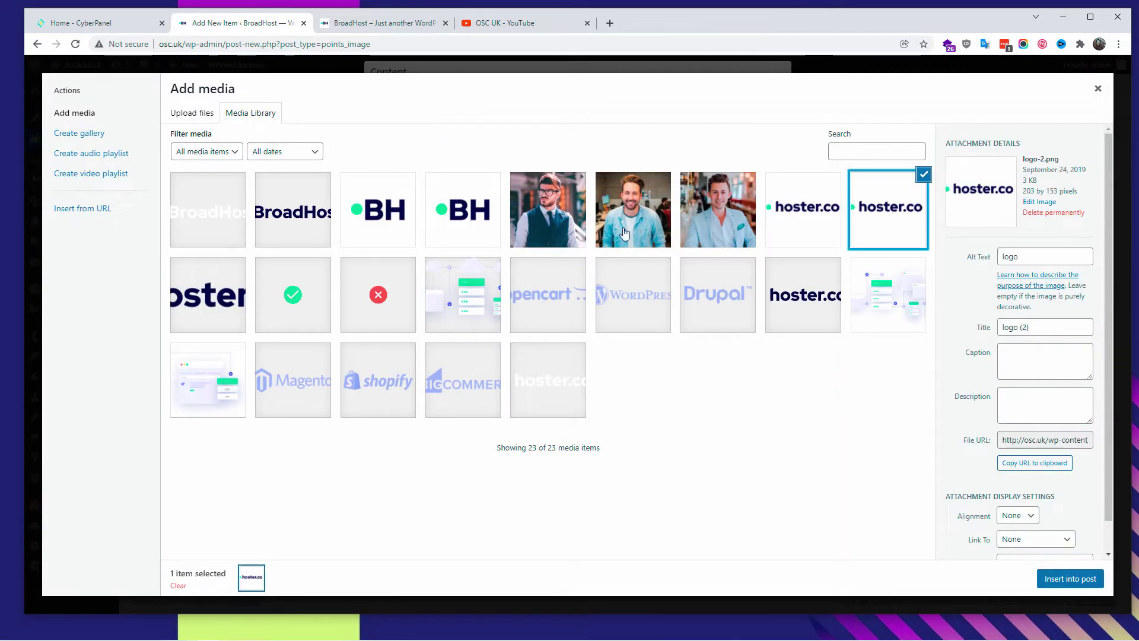
click(379, 225)
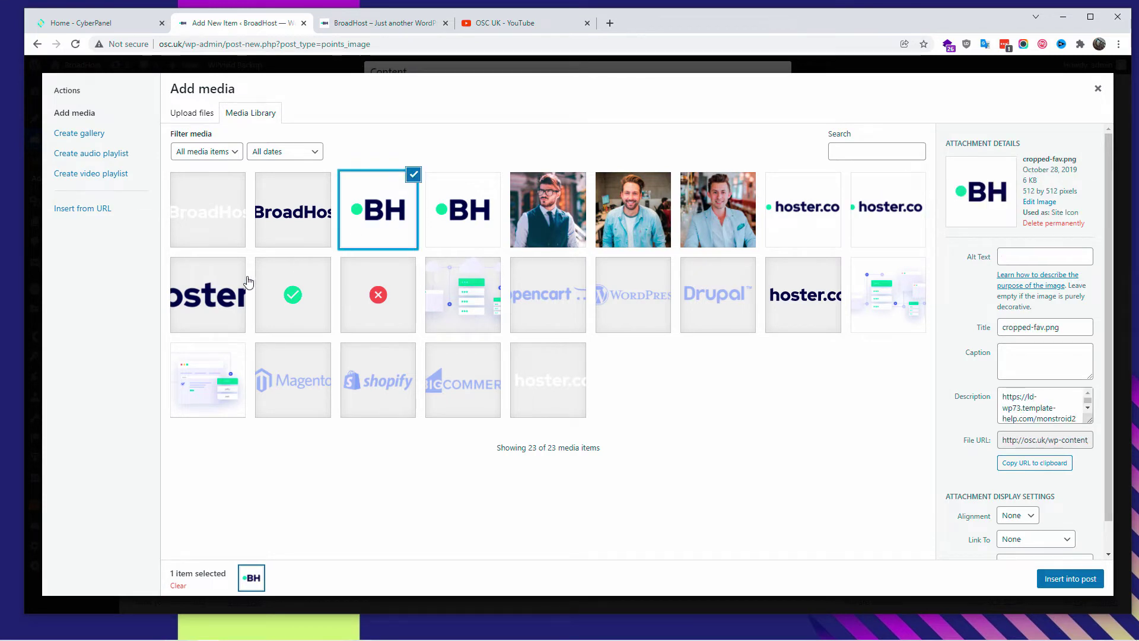
click(202, 302)
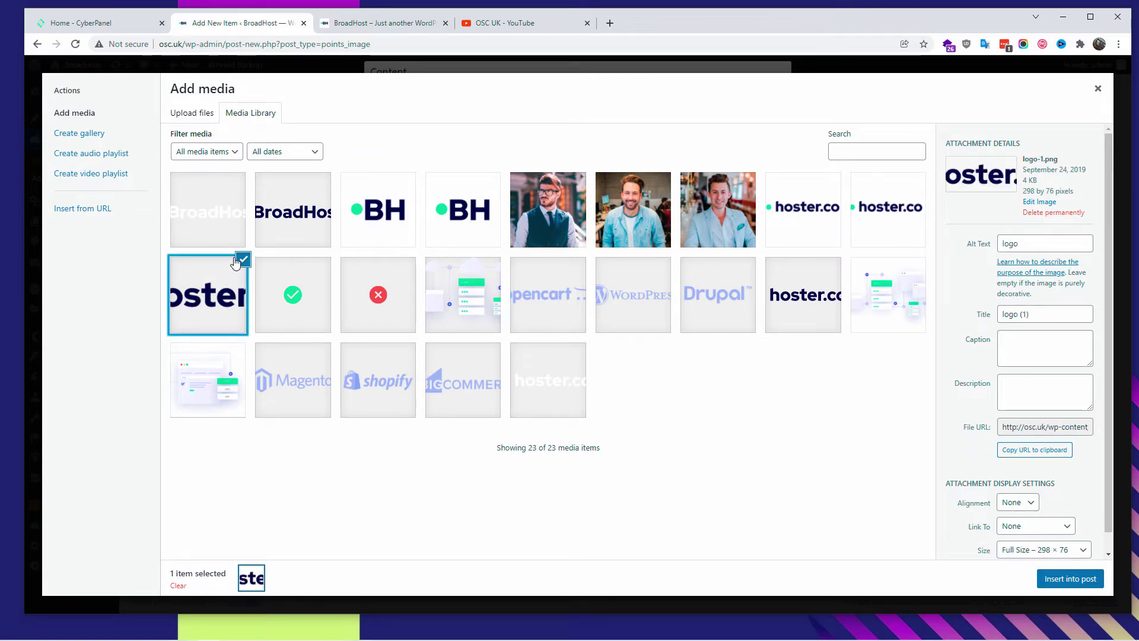
click(229, 234)
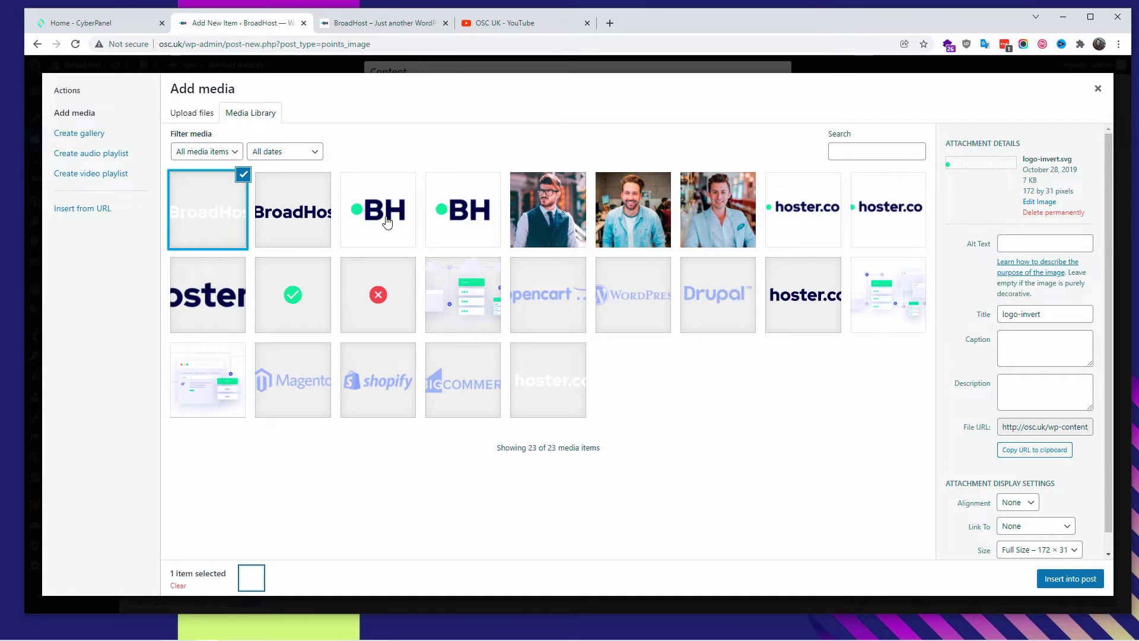
click(268, 220)
click(539, 314)
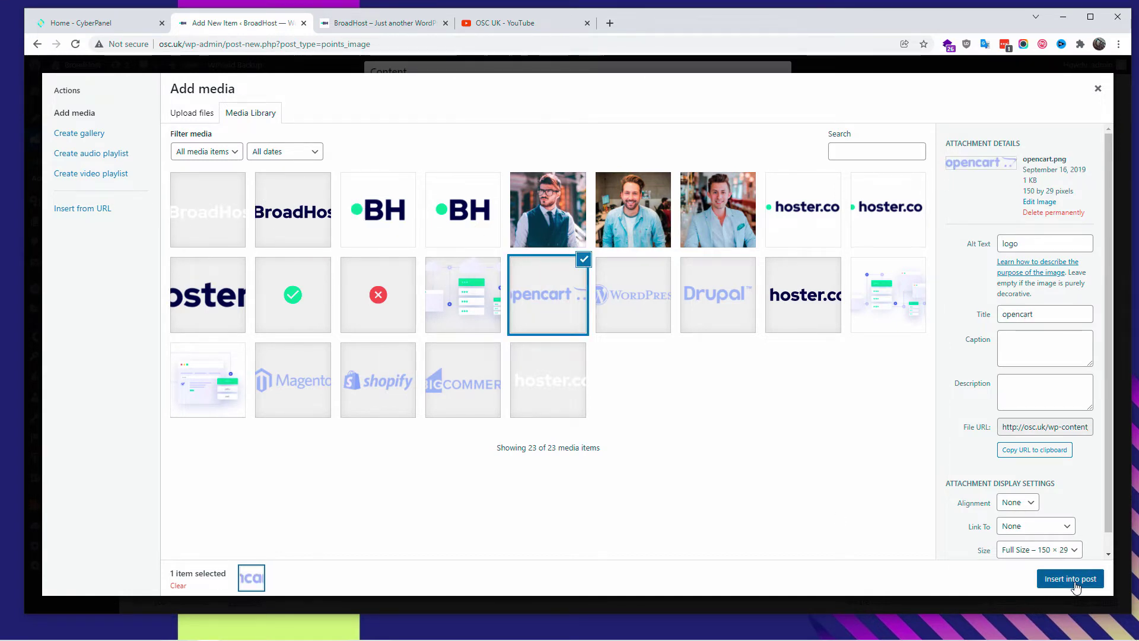
click(1088, 579)
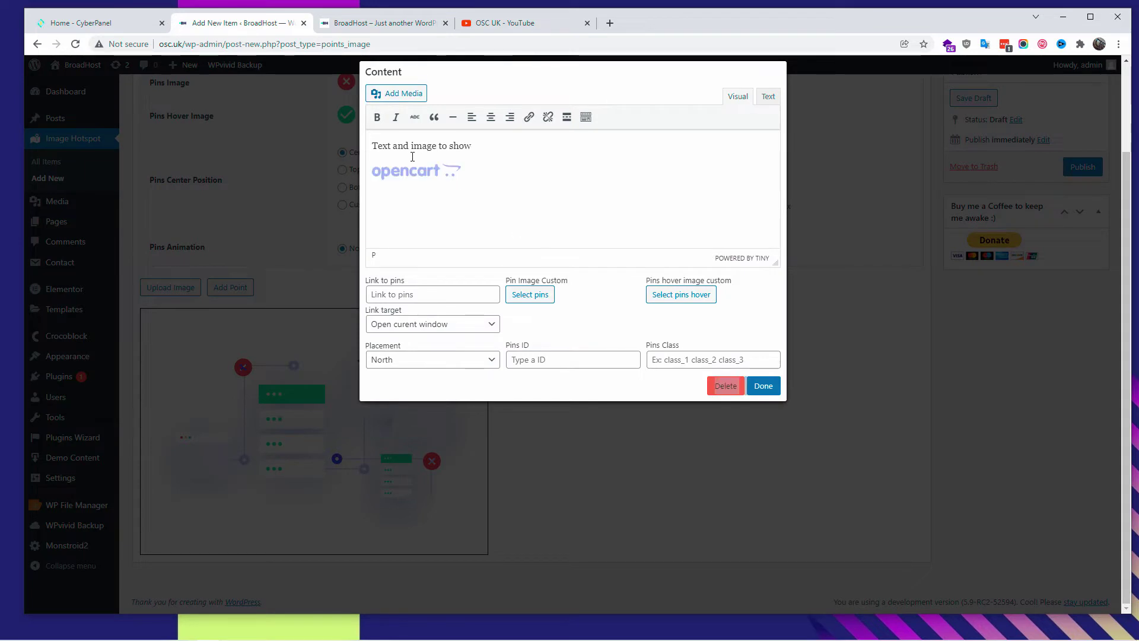
Step: Set the right pin's tooltip placement to South
click(413, 359)
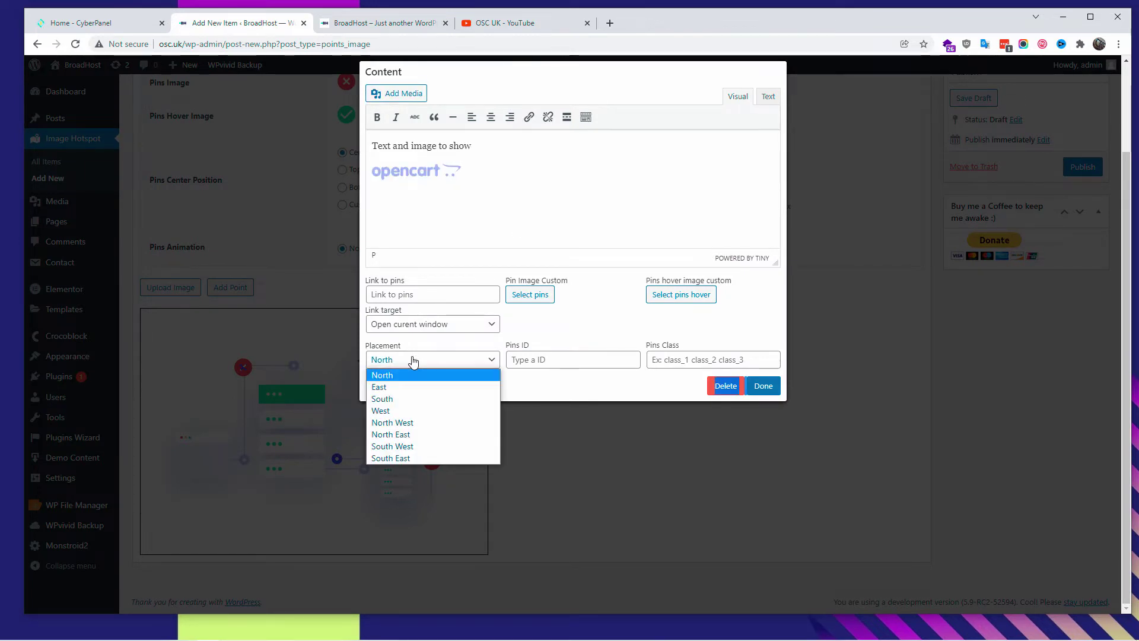
click(411, 398)
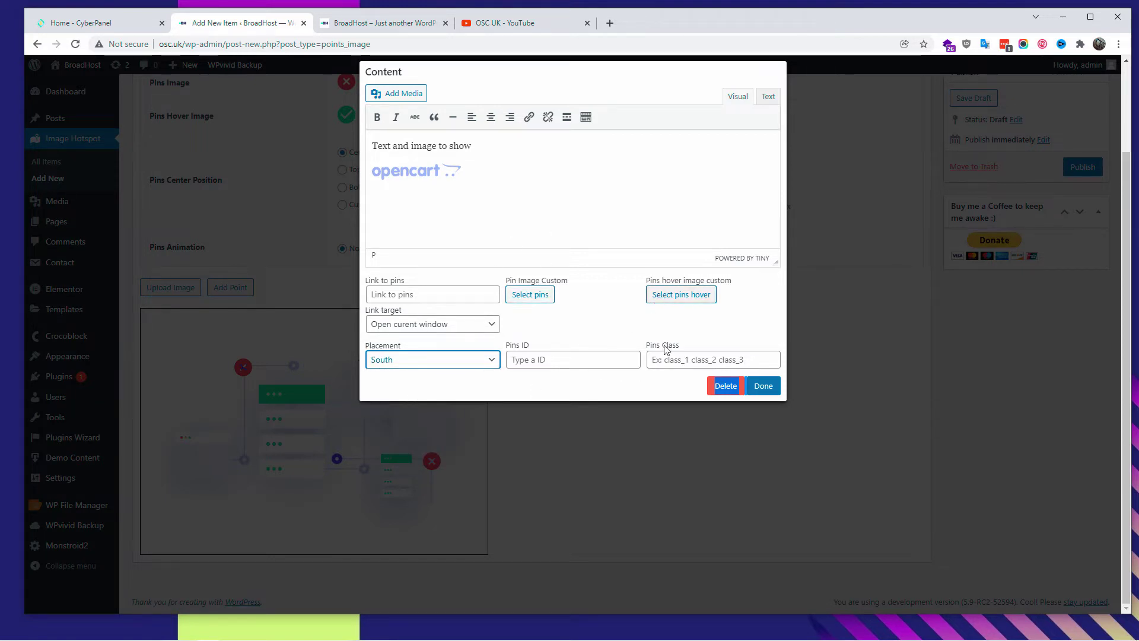
click(658, 386)
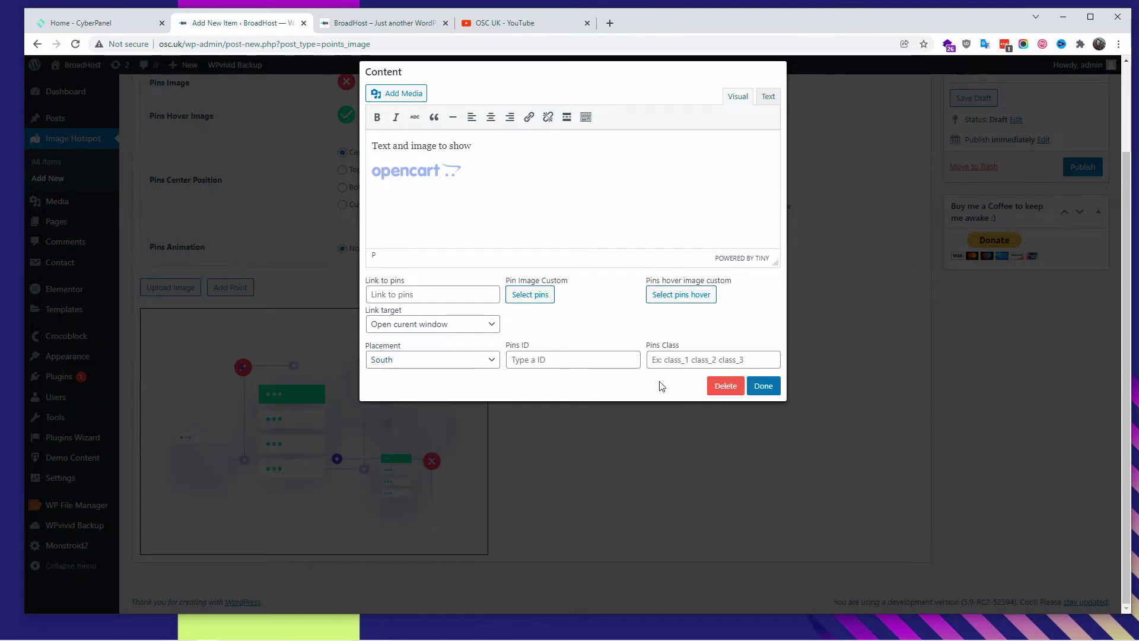
Step: Save the pin's tooltip settings and publish the Hosting Infrastructure hotspot
click(762, 386)
scroll(810, 392, up, 1)
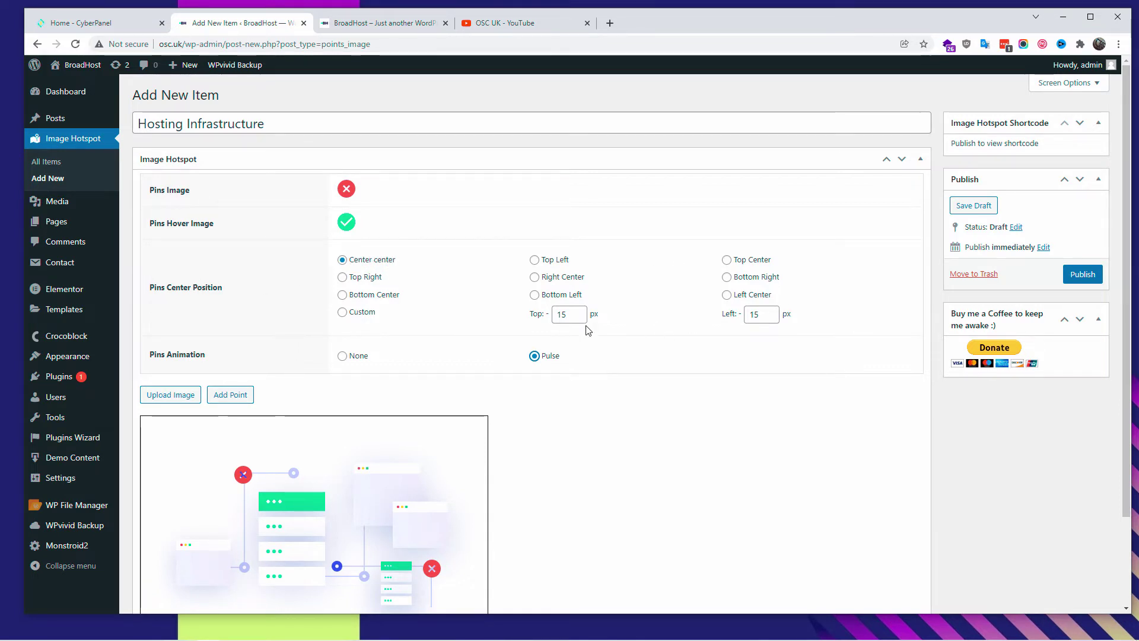
scroll(806, 420, down, 2)
scroll(753, 462, up, 2)
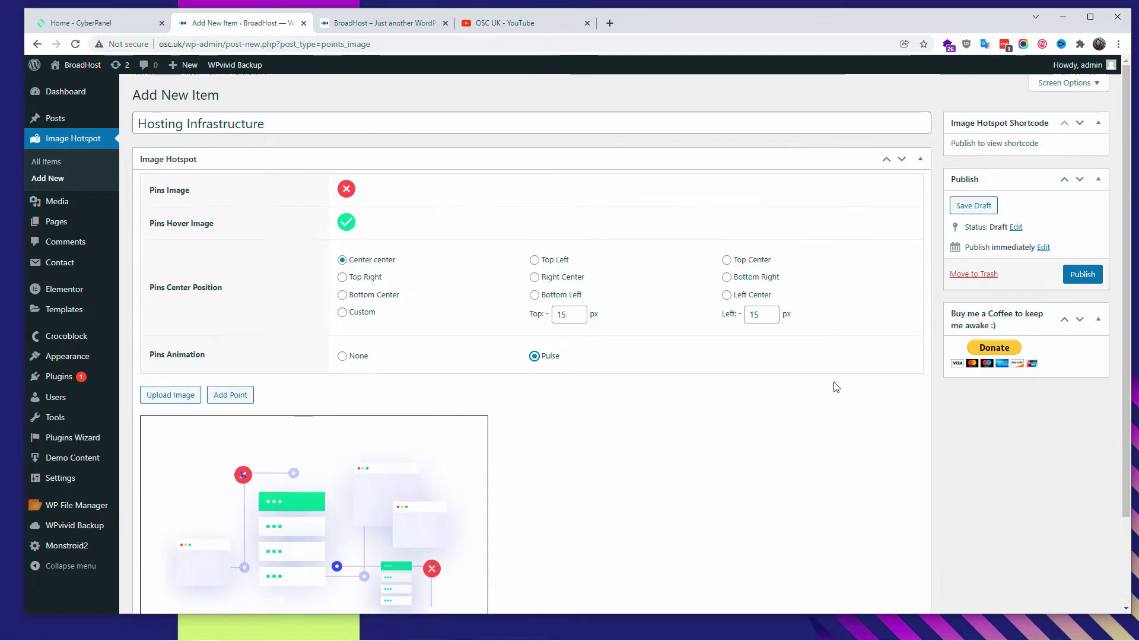
click(1088, 275)
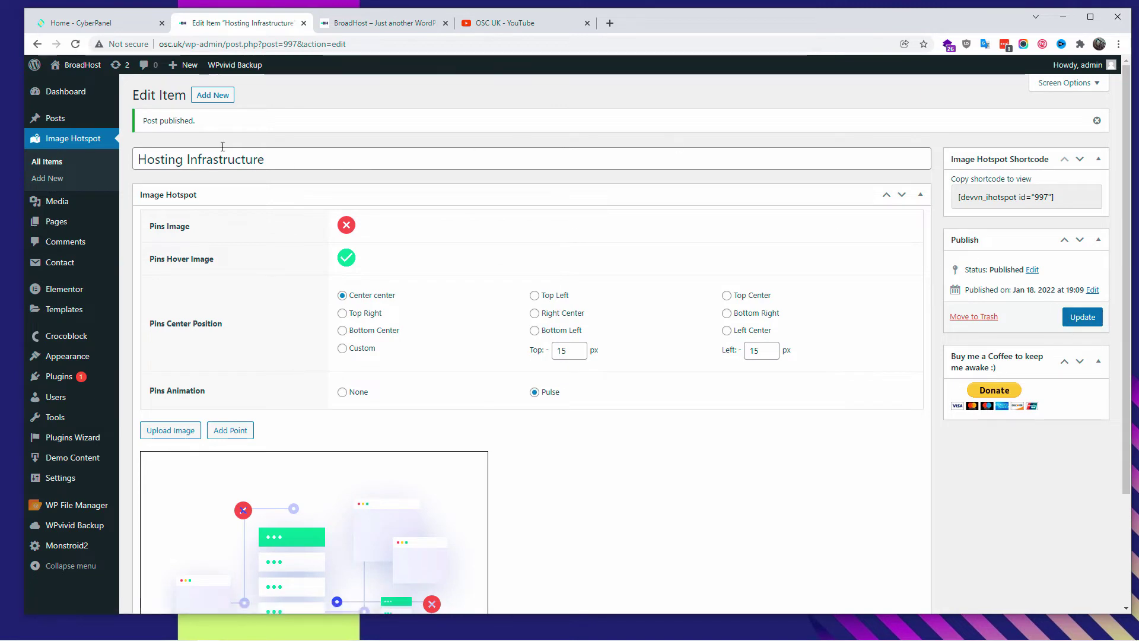
Step: Copy the hotspot shortcode [devvn_ihotspot id="997"]
drag(1071, 200, 955, 198)
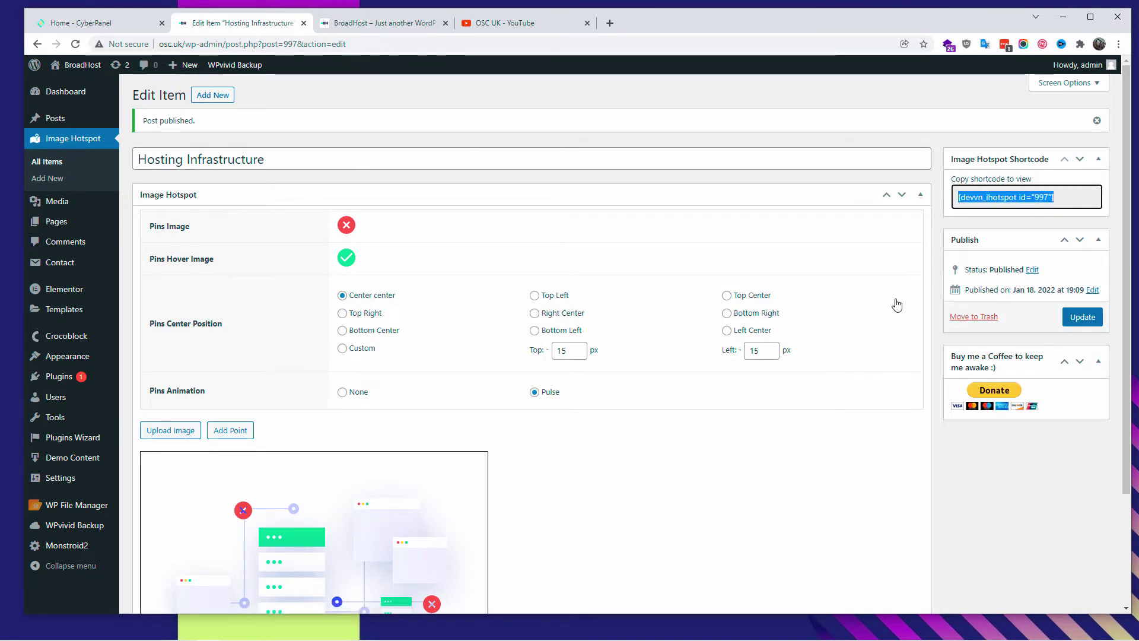
right_click(1005, 199)
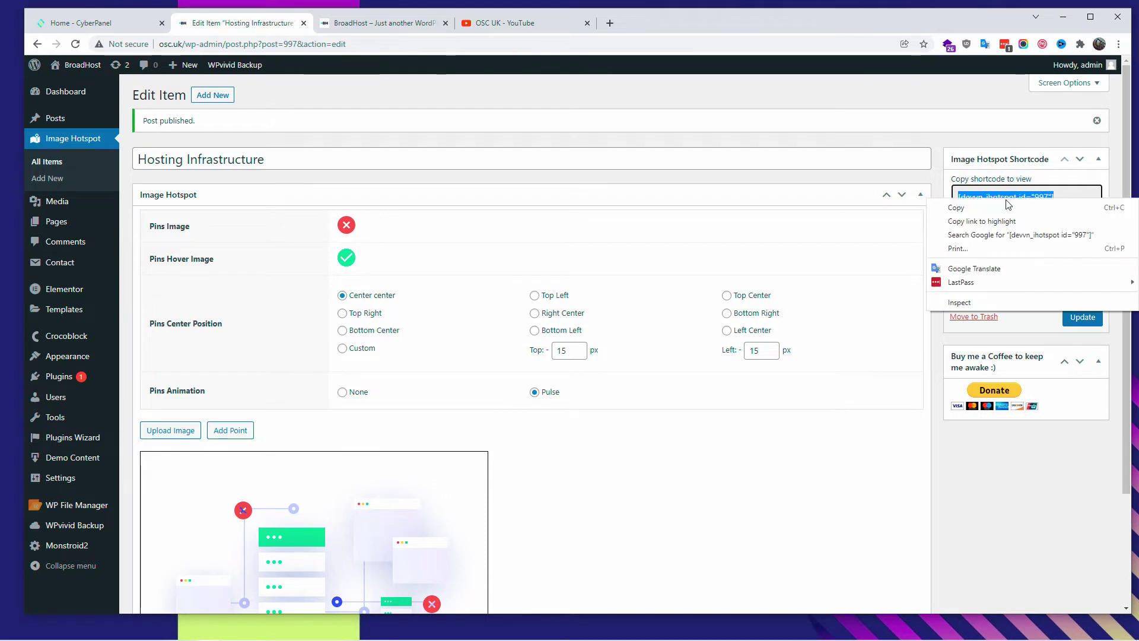
click(962, 209)
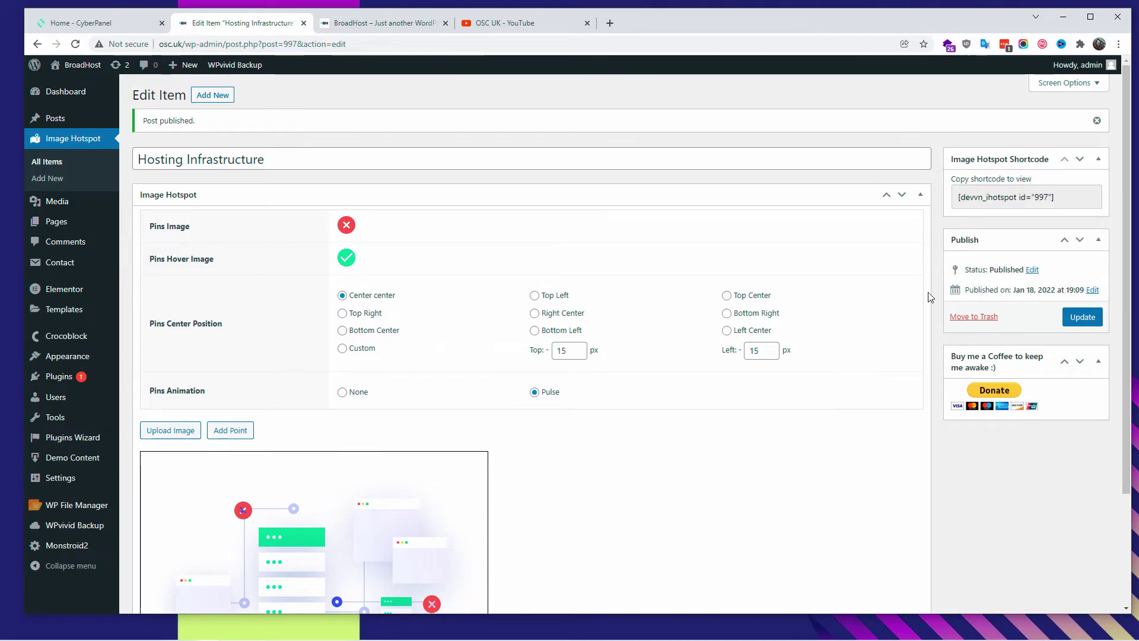
Step: Go to the homepage tab, open it with Edit with Elementor and switch to the editor tab
click(365, 24)
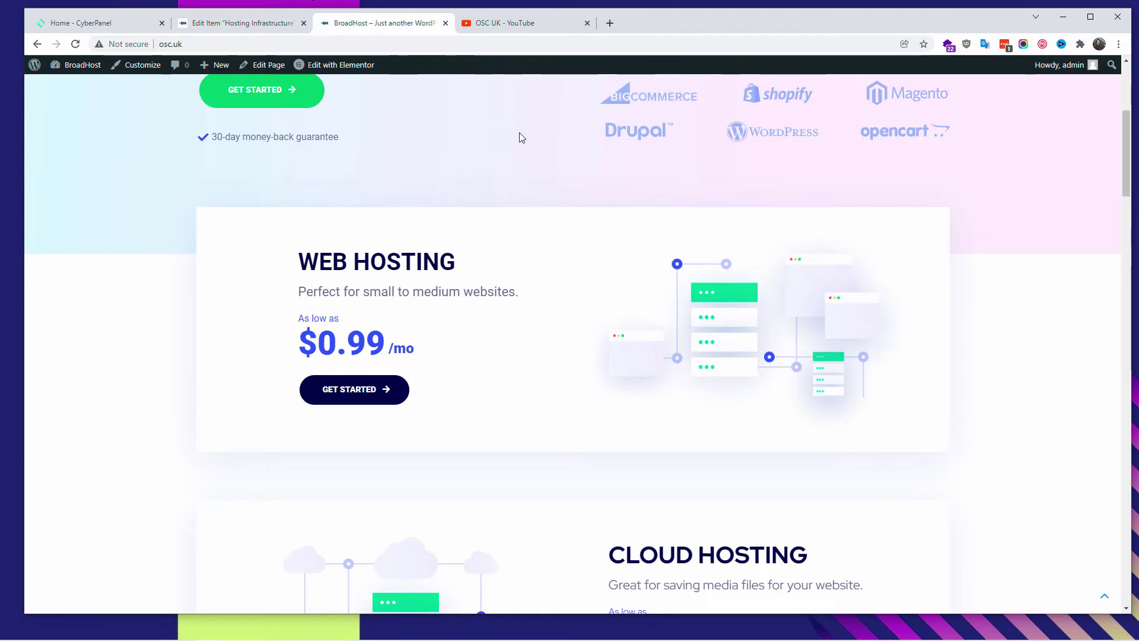
click(342, 65)
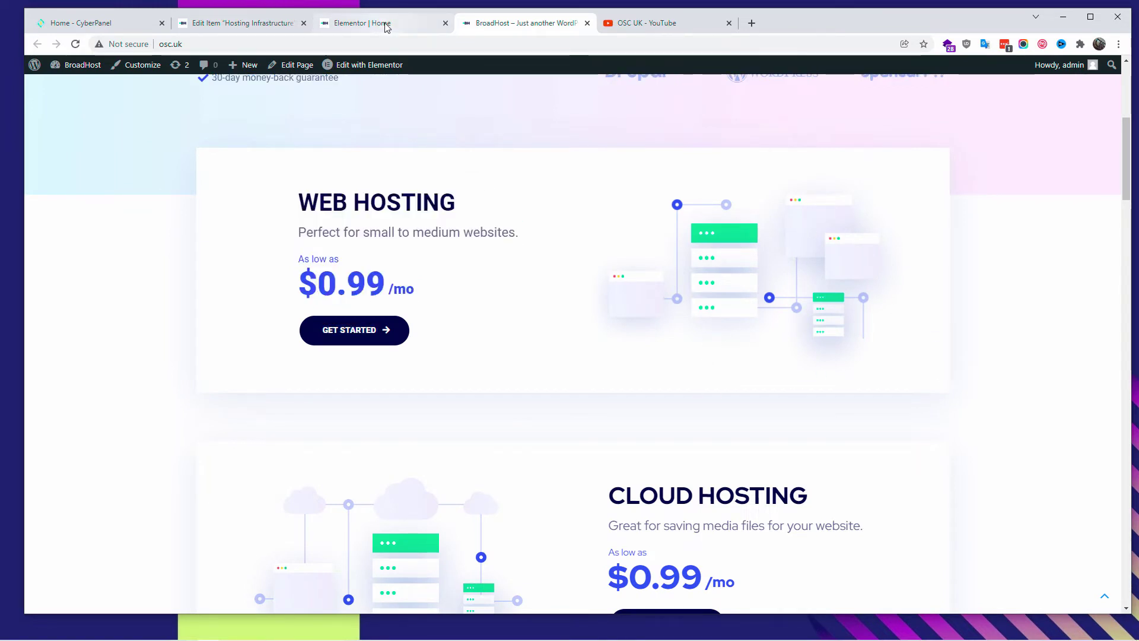
click(385, 23)
Step: Duplicate the Web Hosting section and delete the illustration from the copy
scroll(582, 229, down, 6)
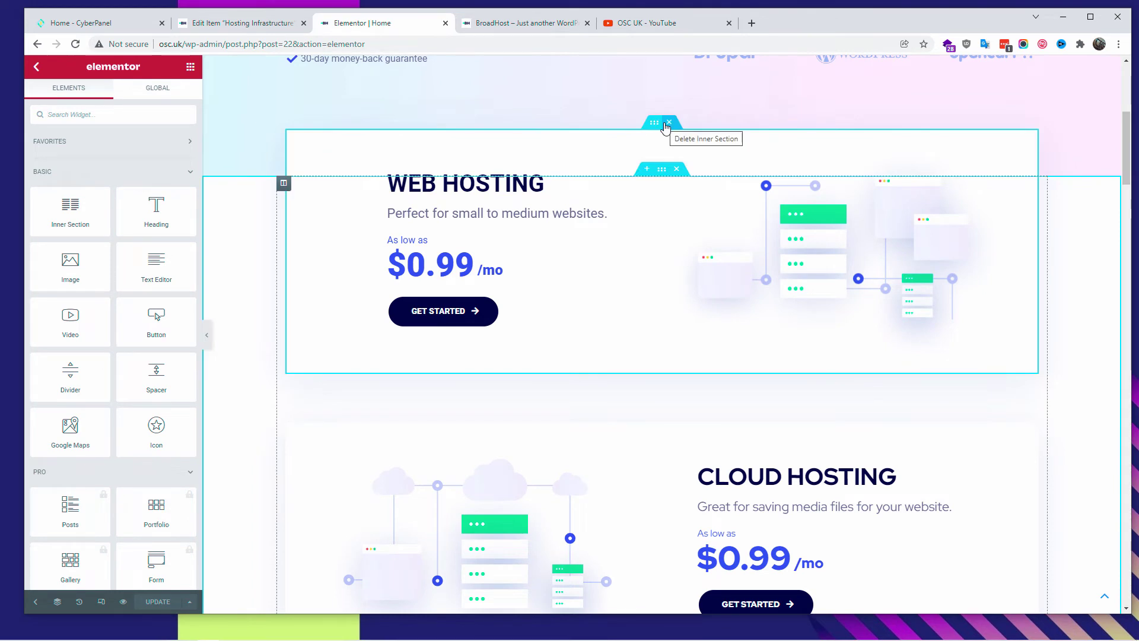
right_click(660, 126)
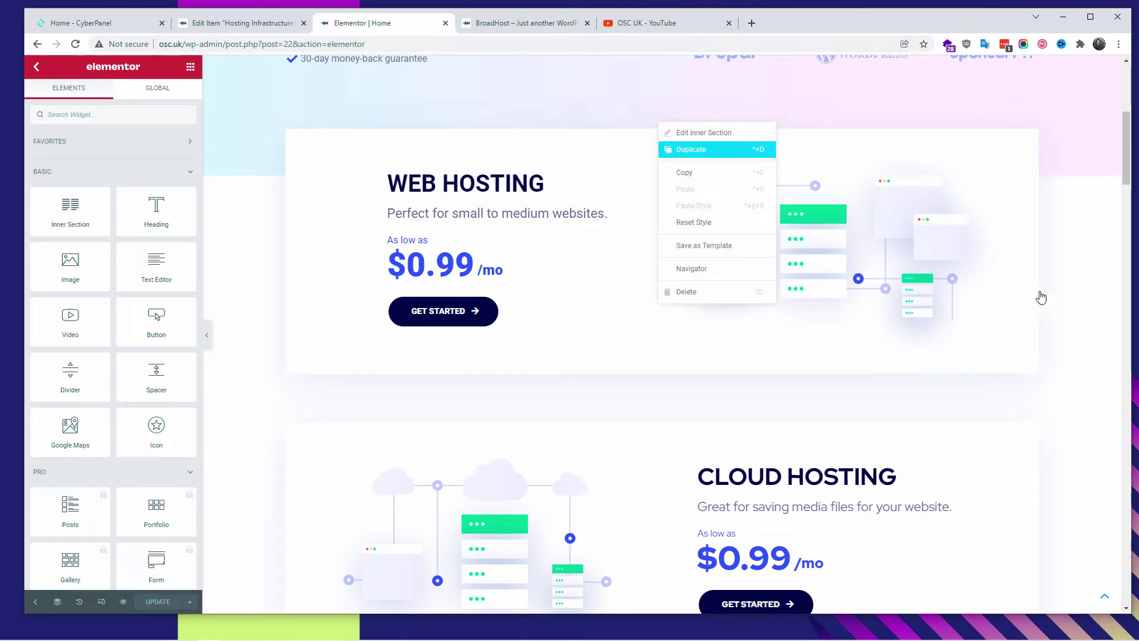
key(ctrl+d)
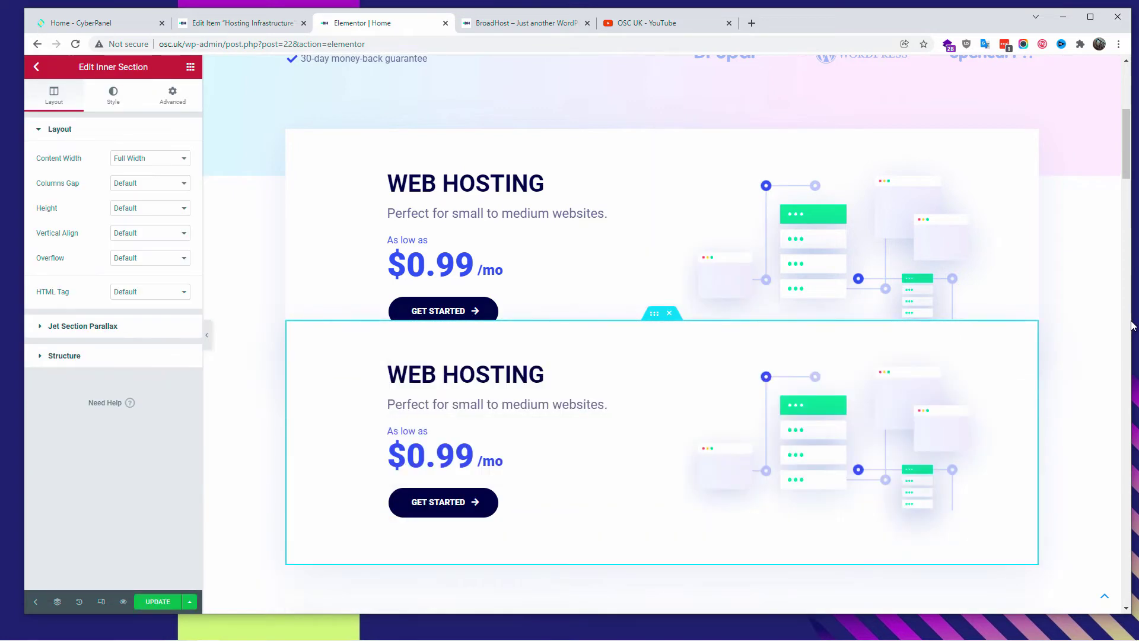
click(849, 507)
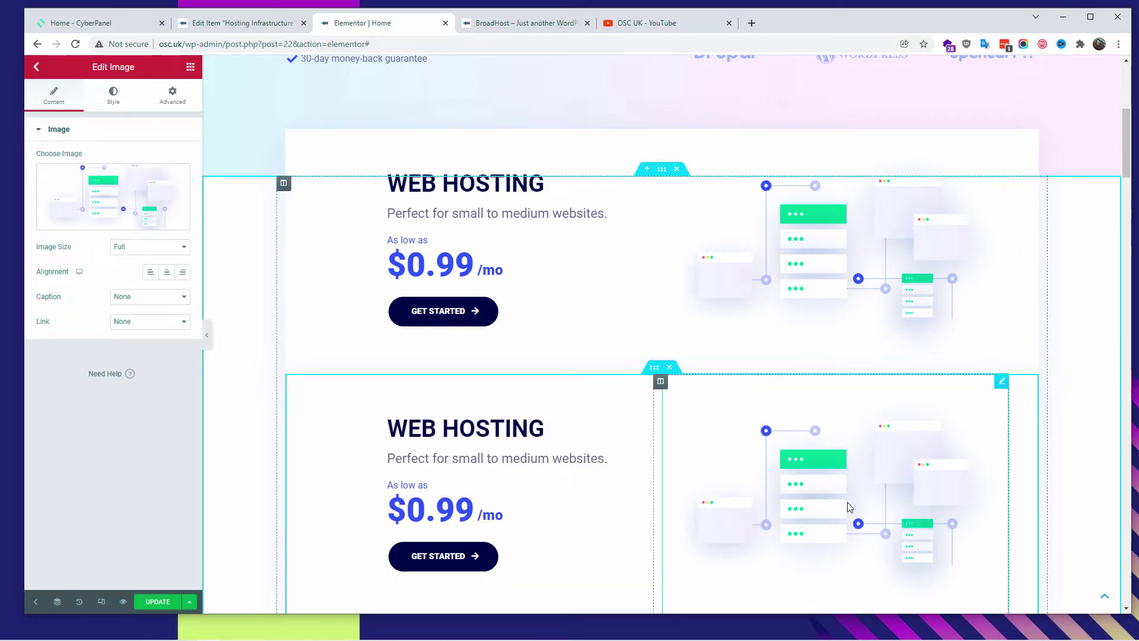
key(Delete)
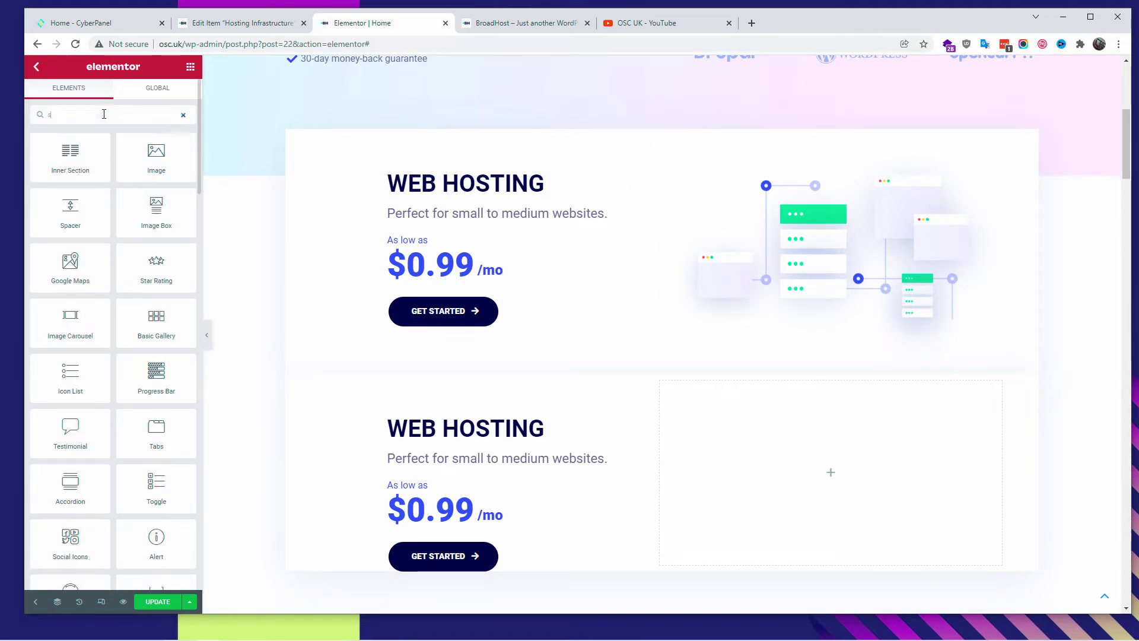
Step: Add a Shortcode widget to the empty column and save the page
text(sho)
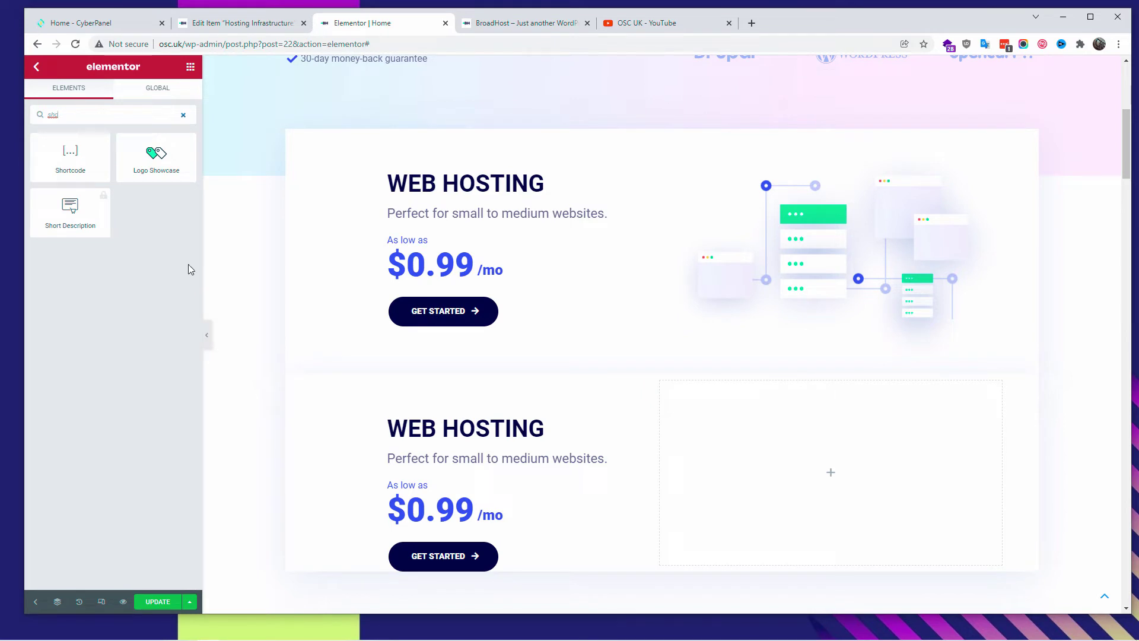
drag(70, 156, 1003, 525)
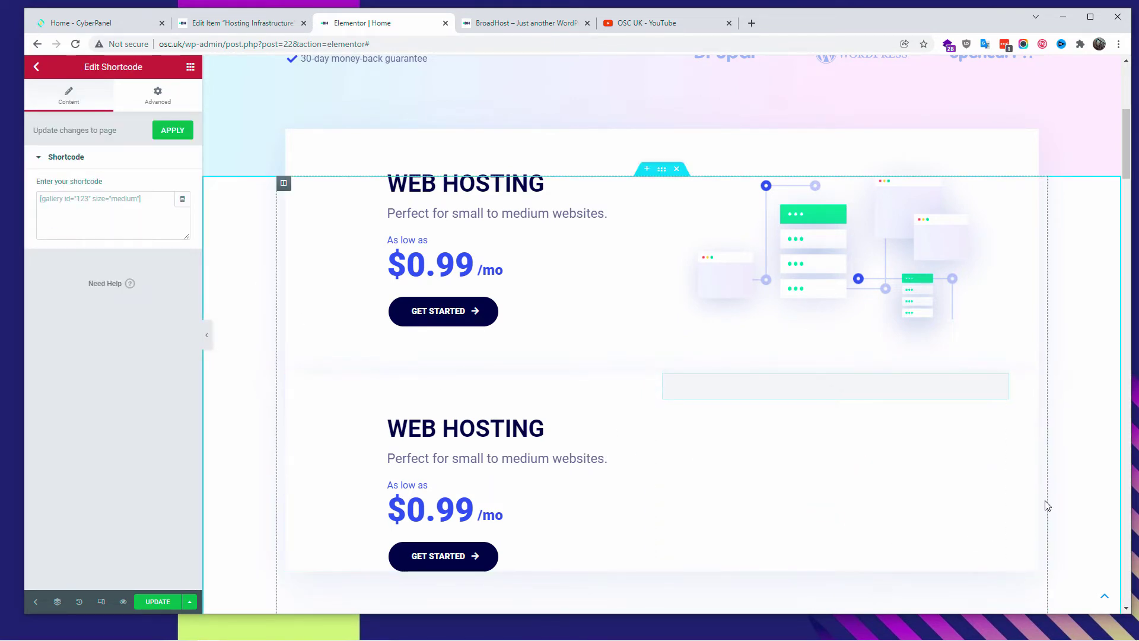
click(156, 604)
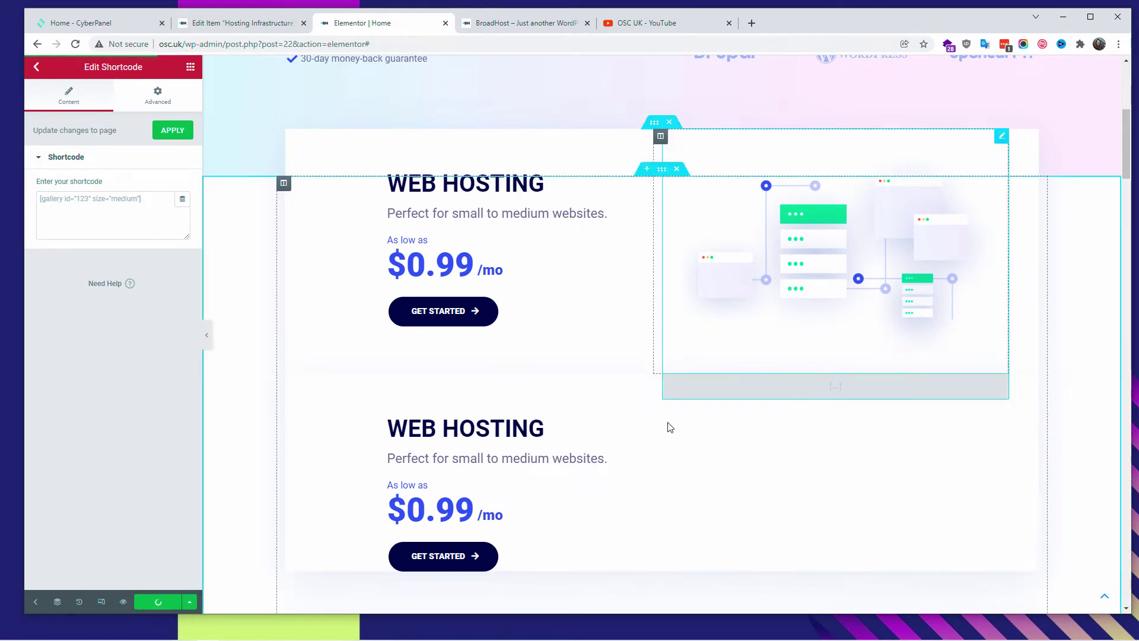
Step: View the saved page on the live site and reload it with F5
click(514, 16)
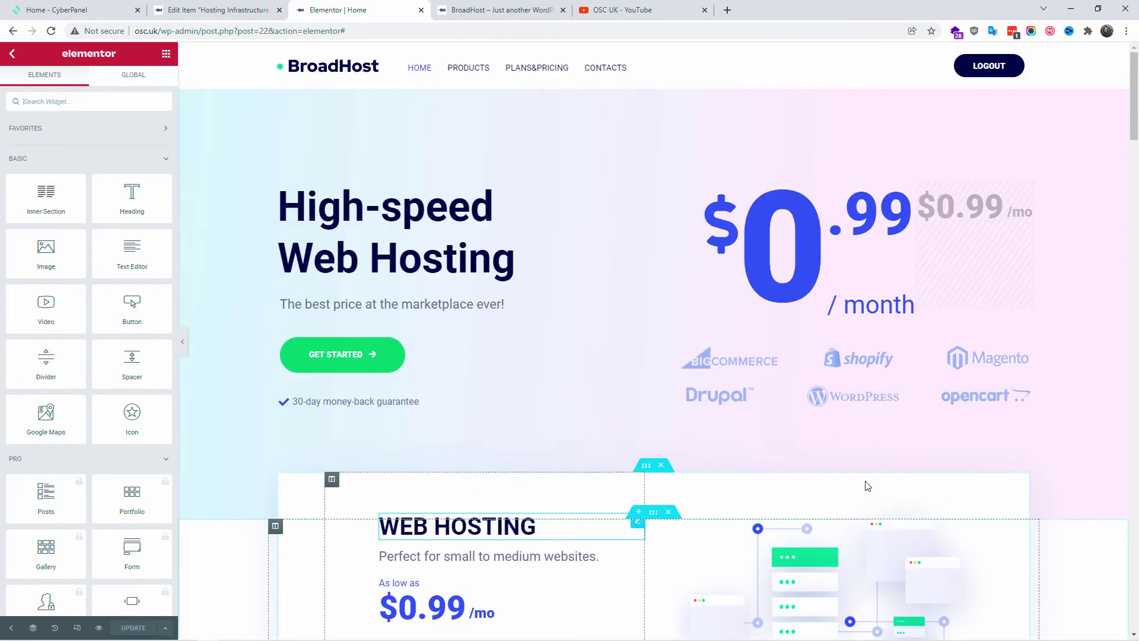
scroll(1058, 458, down, 6)
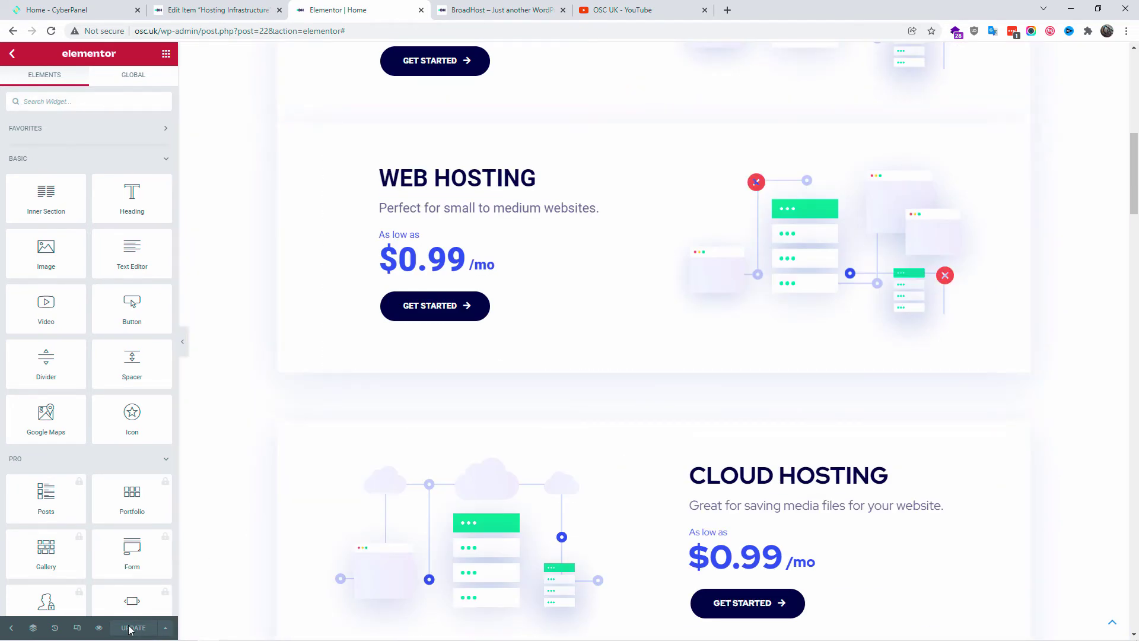
key(ctrl+Tab)
key(F5)
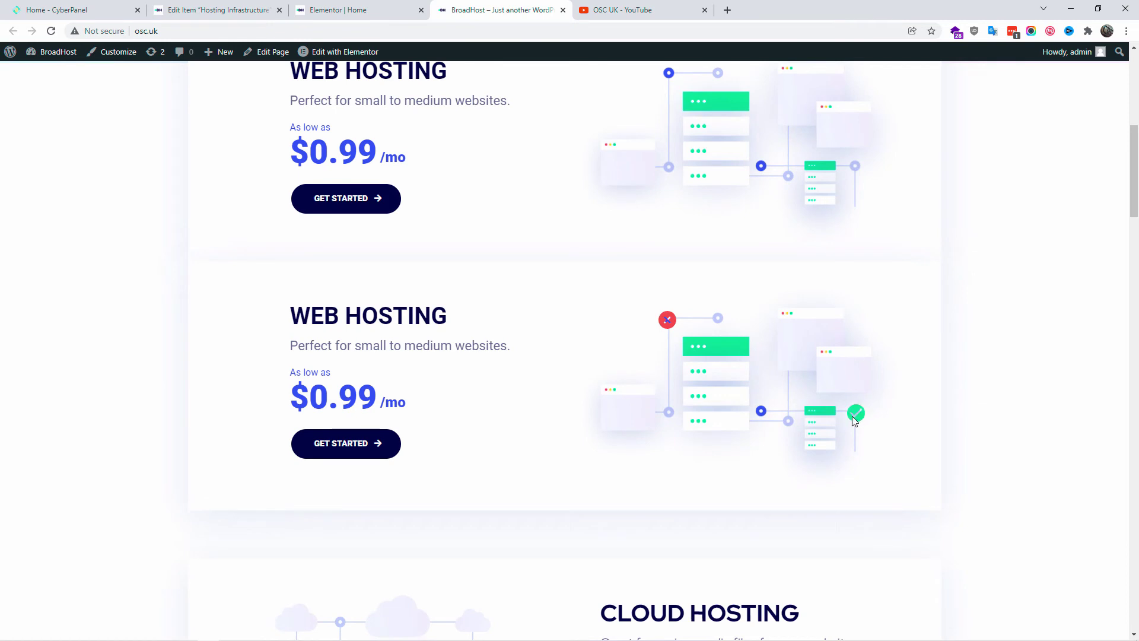
Step: Check the lower-right and upper-left pin tooltips live, then return to the Hosting Infrastructure edit screen
click(854, 418)
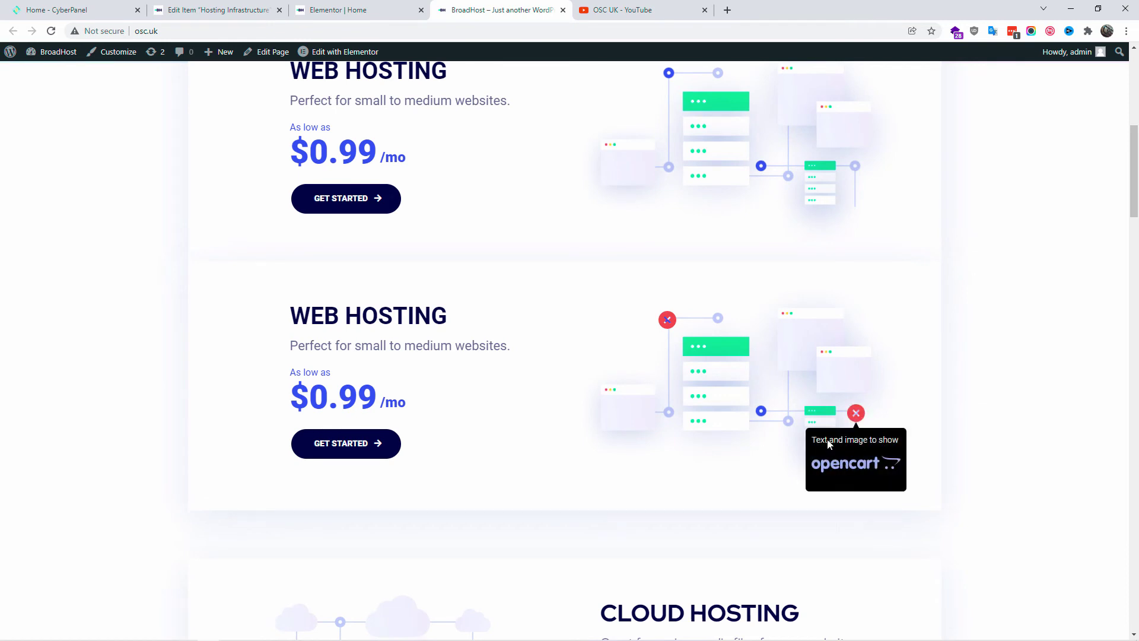
drag(814, 444, 888, 450)
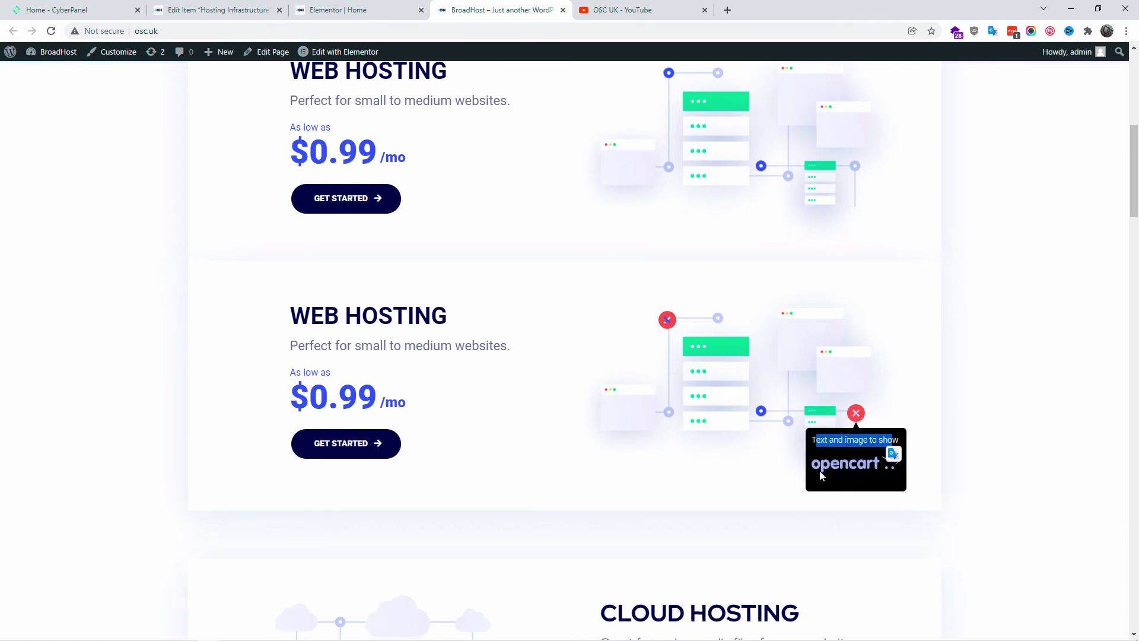
click(666, 319)
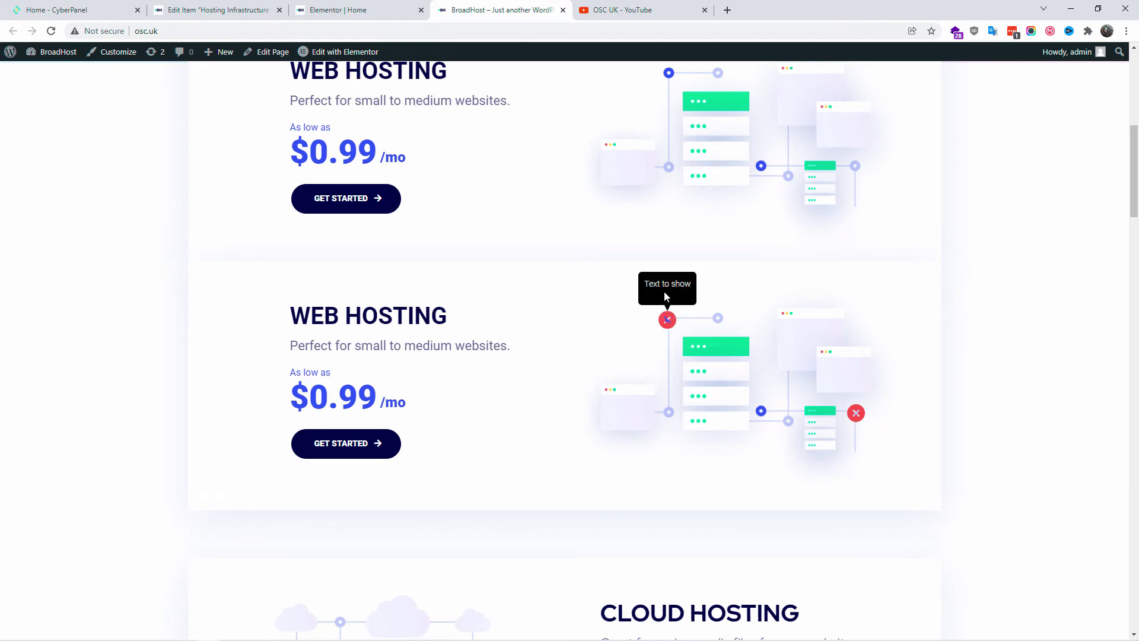
click(376, 7)
click(214, 8)
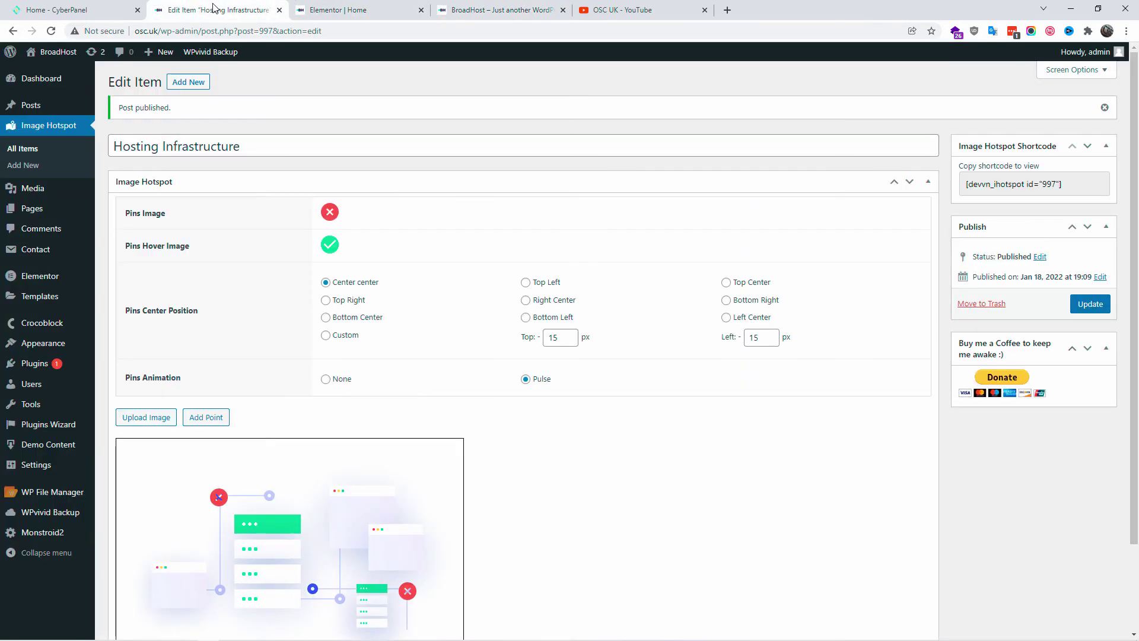
Step: Zoom the live BroadHost page to 250% then about 500%, scrolling to the hosting illustration
scroll(657, 520, down, 2)
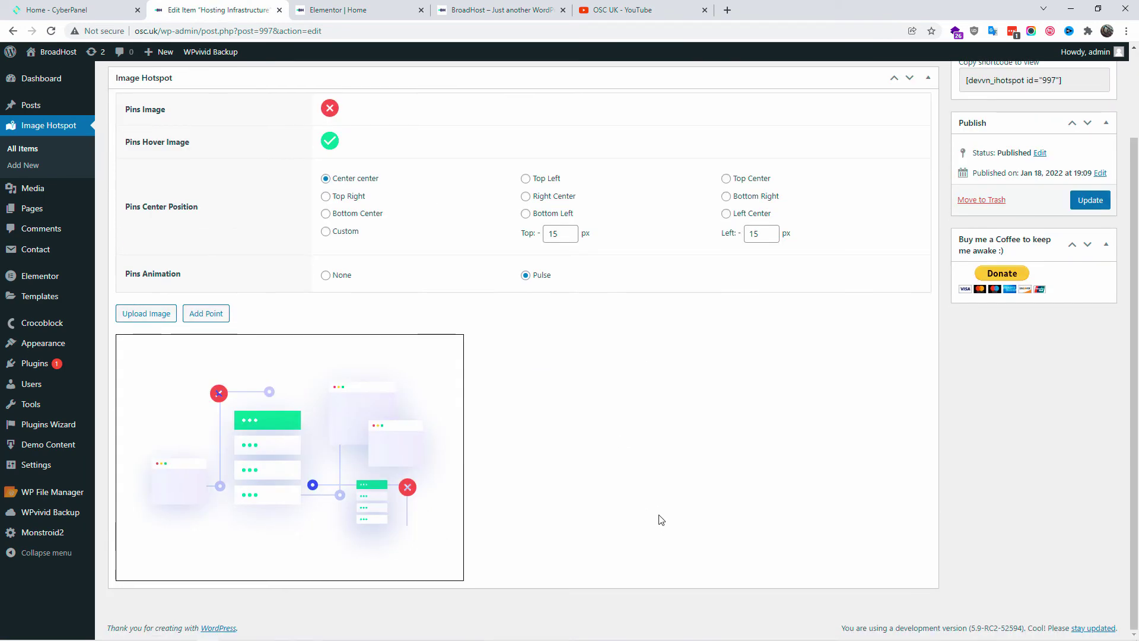
scroll(659, 519, up, 2)
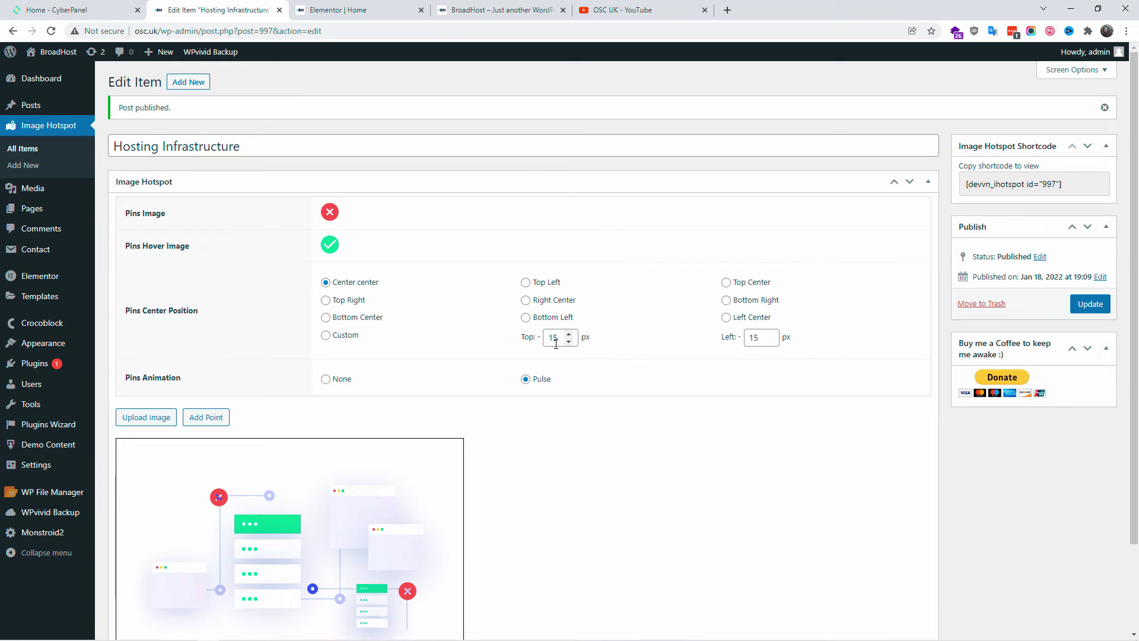
click(516, 7)
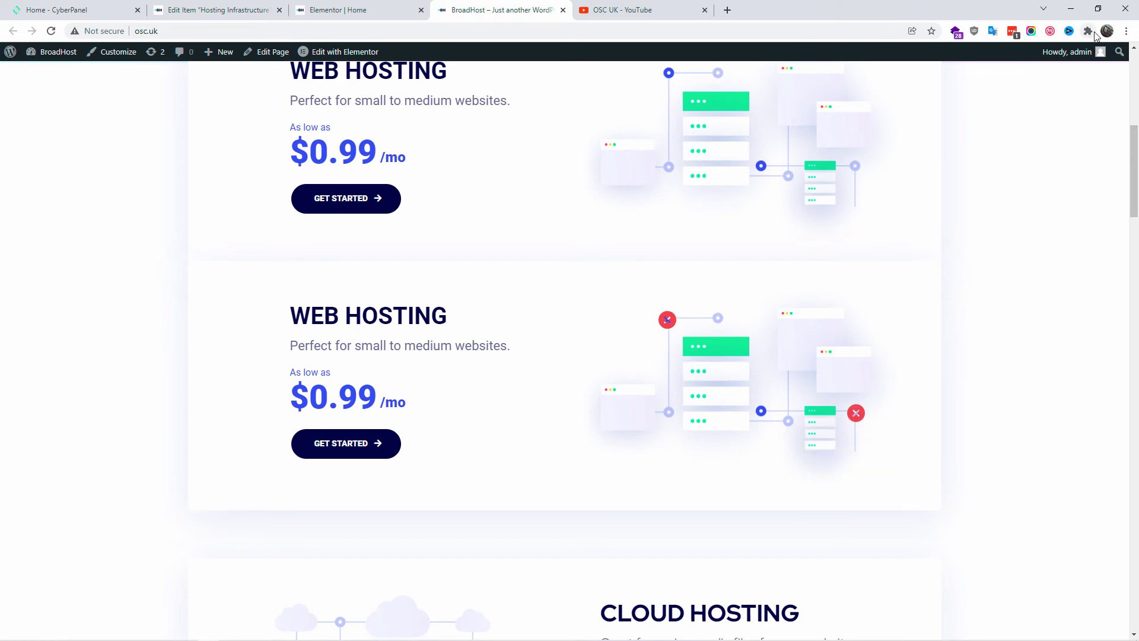
click(1127, 32)
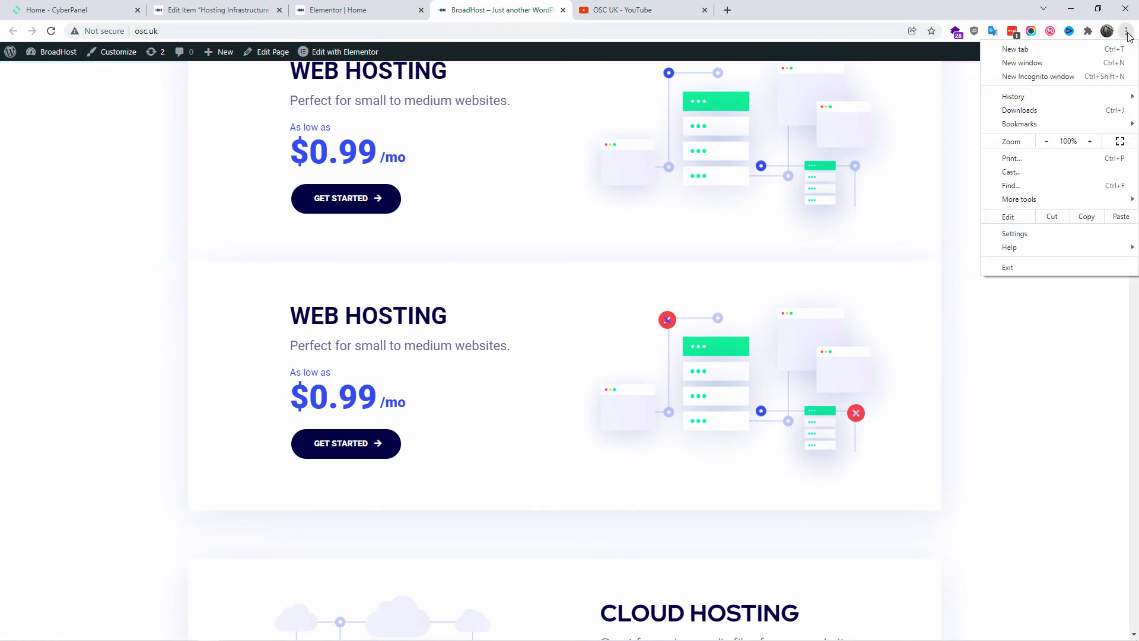
click(895, 372)
key(ctrl+plus)
key(ctrl+plus)
key(ctrl+plus)
key(ctrl+plus)
key(ctrl+plus)
key(ctrl+plus)
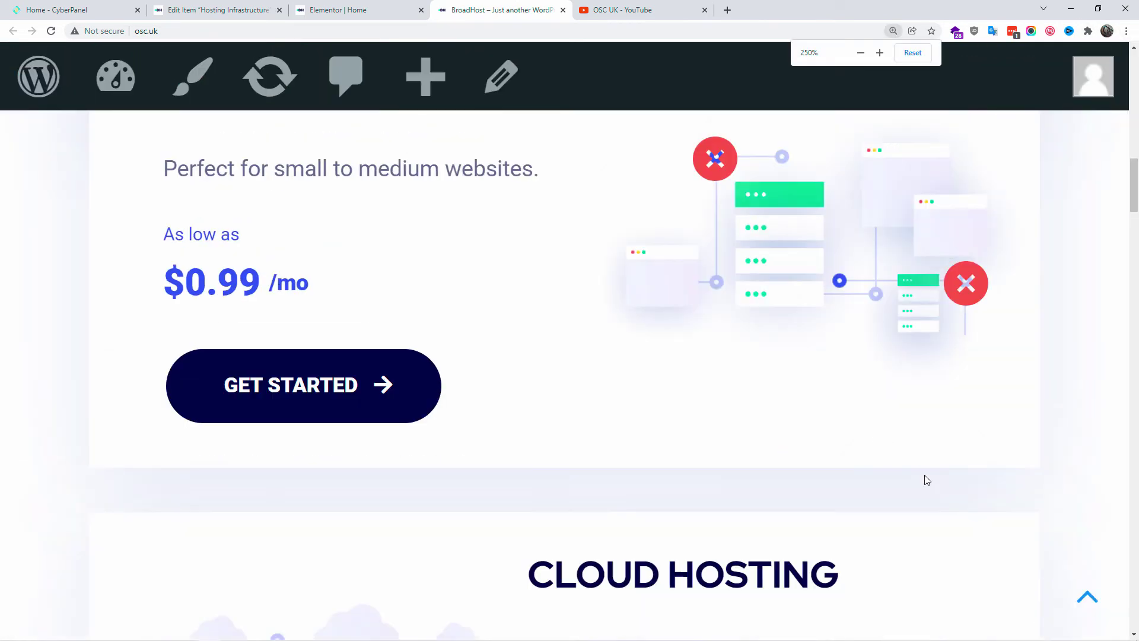
key(ctrl+plus)
key(ctrl+plus)
key(ctrl+plus)
scroll(928, 481, down, 8)
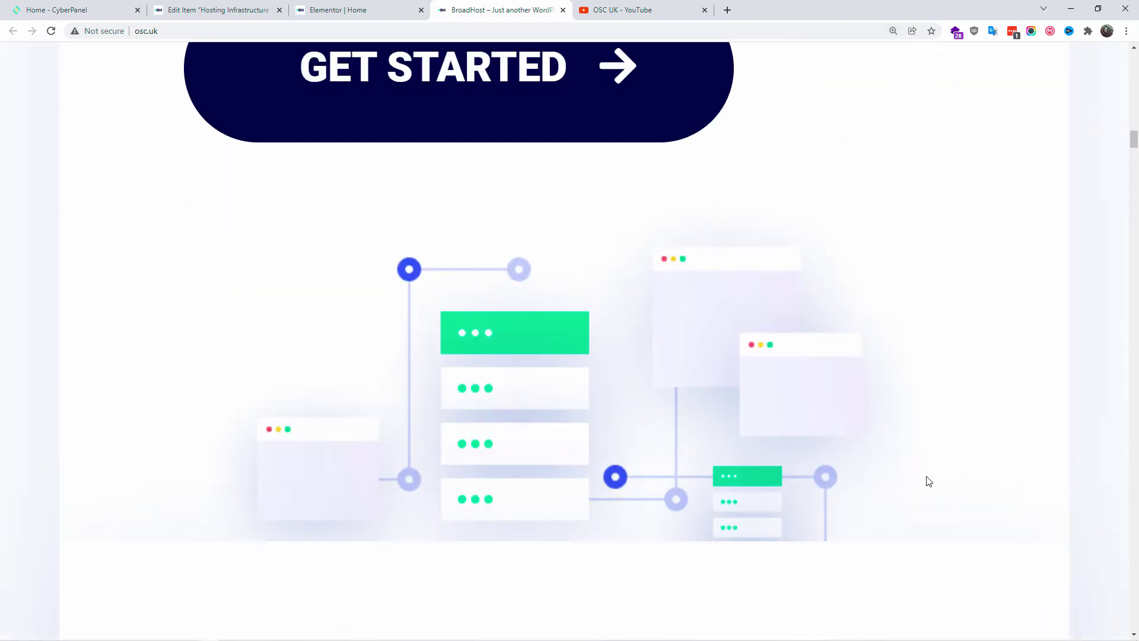
scroll(928, 481, down, 10)
scroll(925, 481, up, 12)
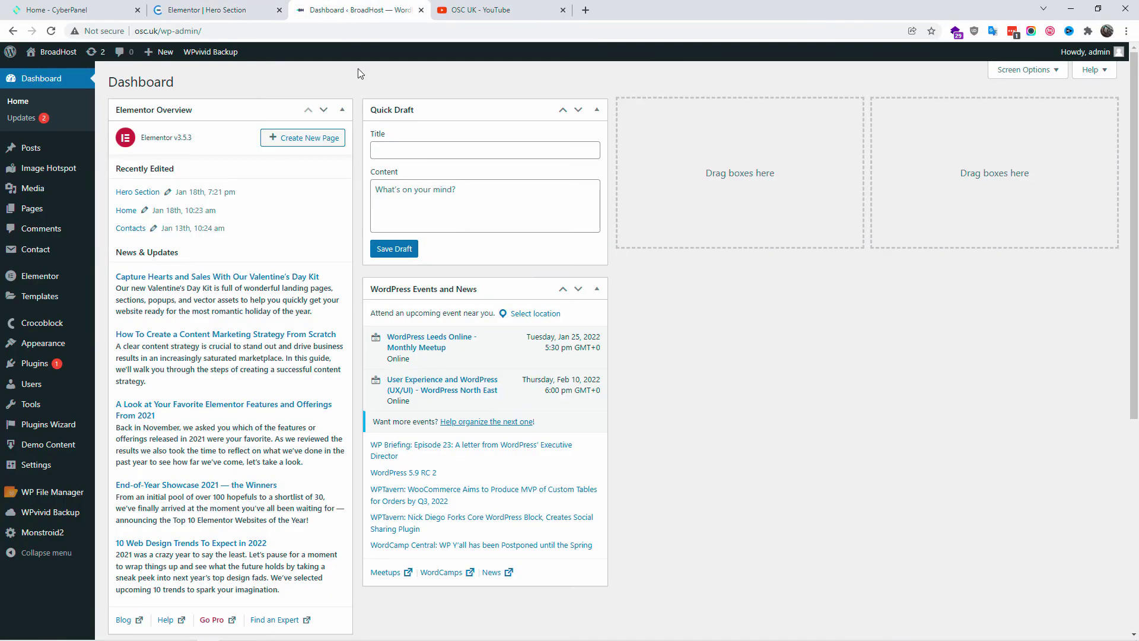
Step: Title the new hotspot 'Hero' and set the red X image as its pins image
mouse_move(59, 171)
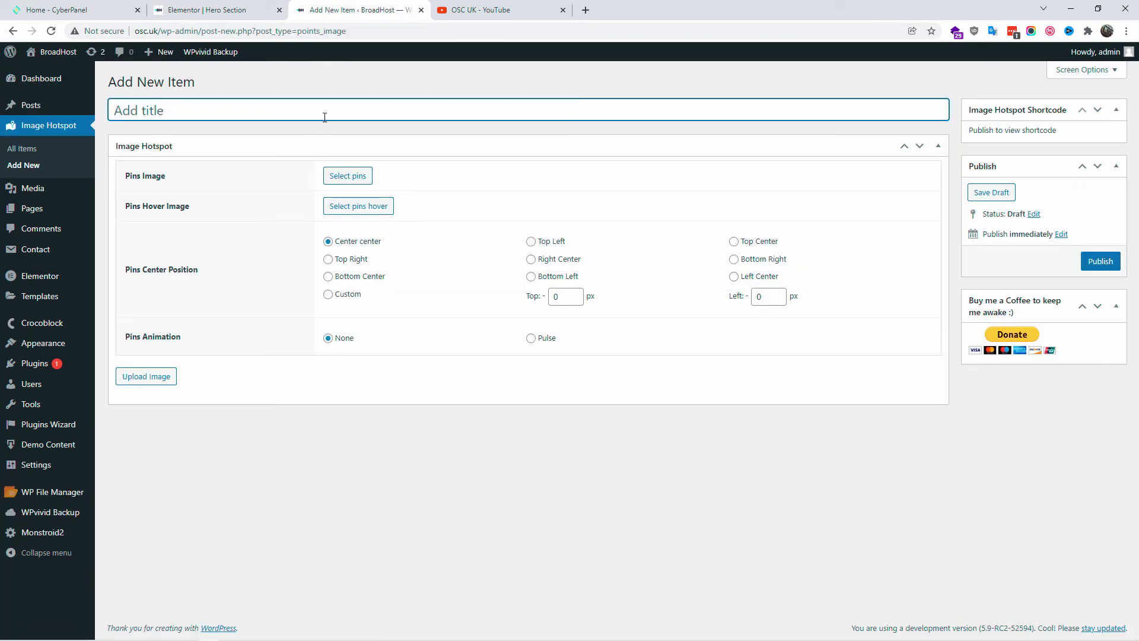
text(Hero)
click(348, 176)
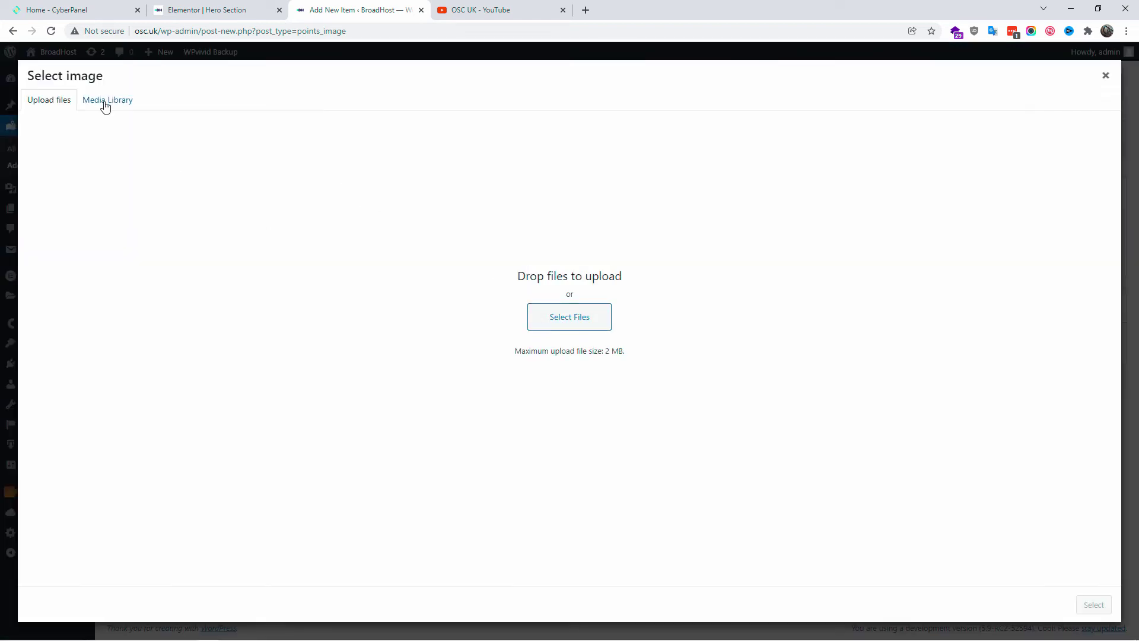
click(105, 101)
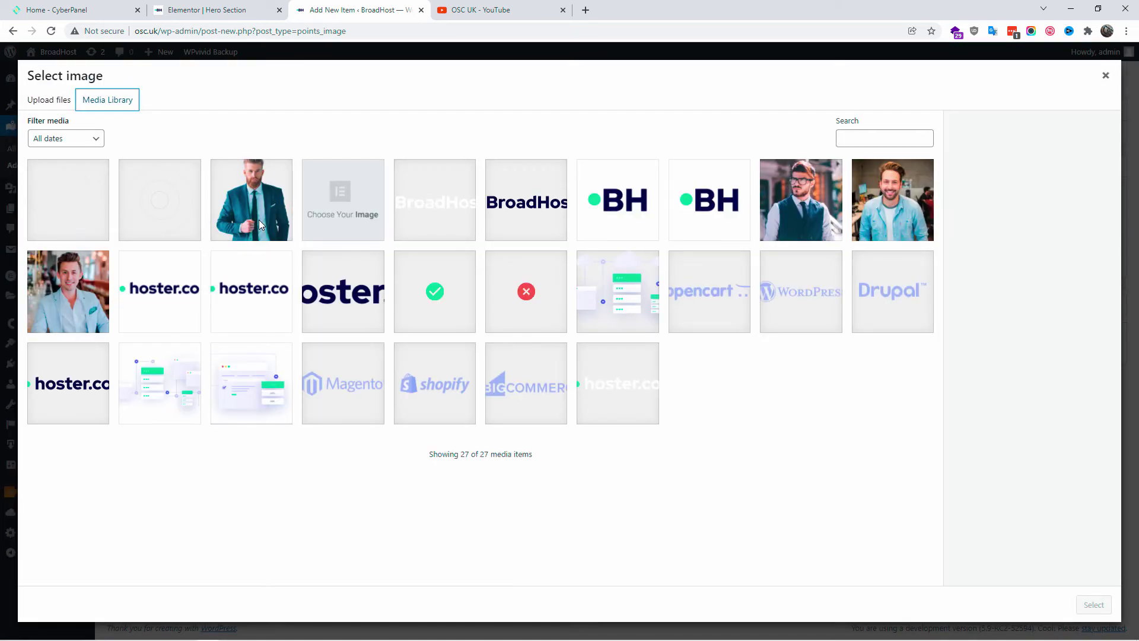
click(523, 301)
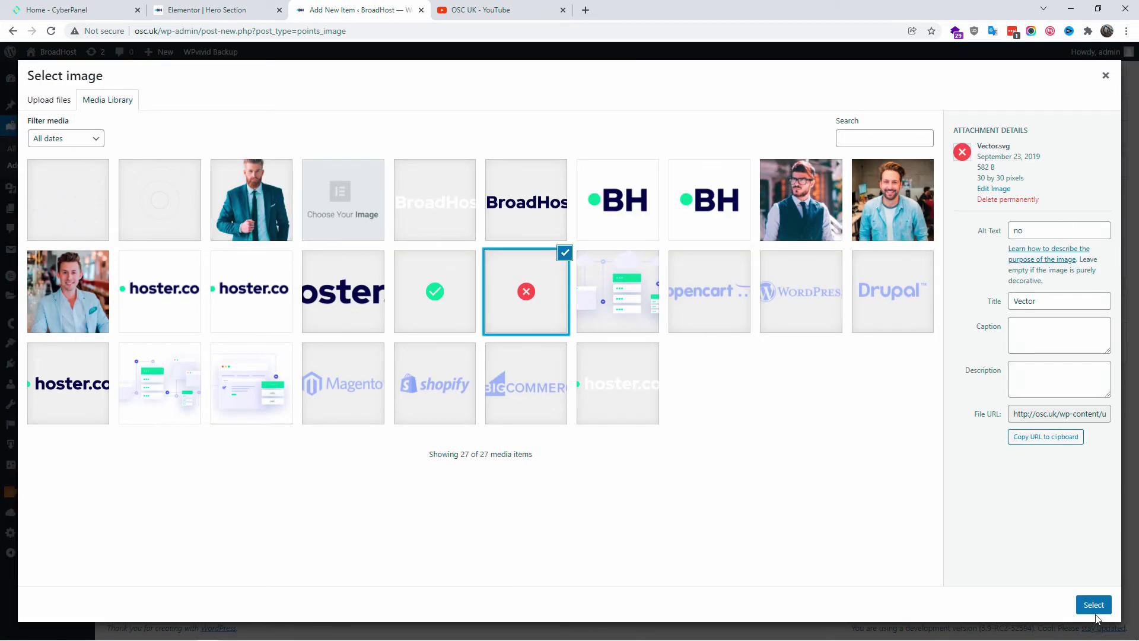
click(1094, 611)
Step: Use the green check as the hover pin image and the suited-man photo as base image
click(346, 214)
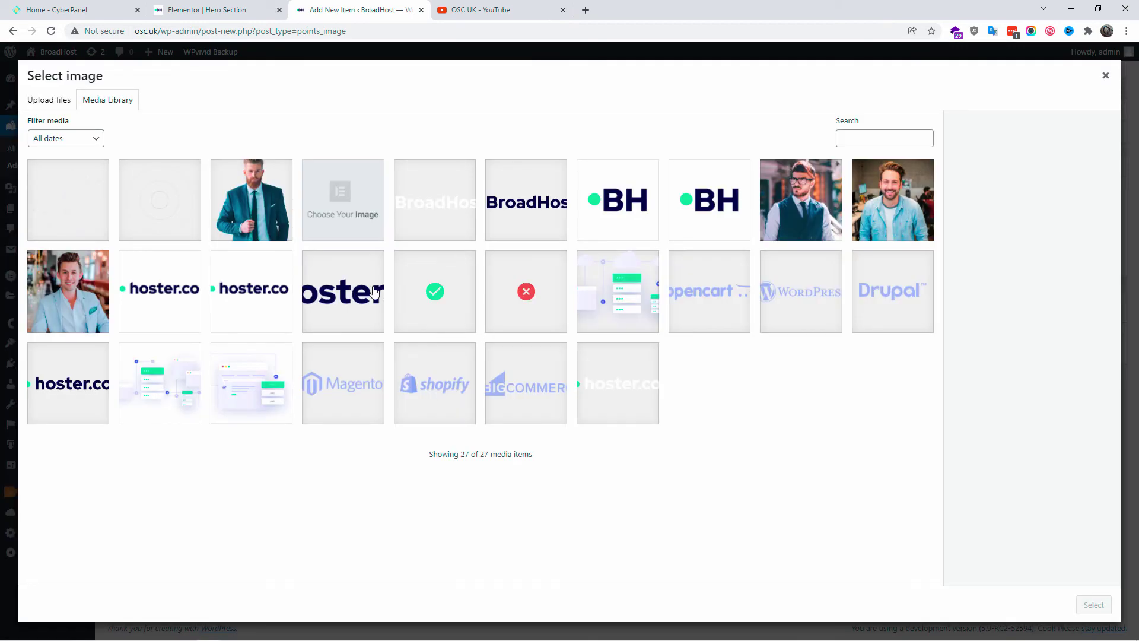
click(427, 305)
click(1085, 611)
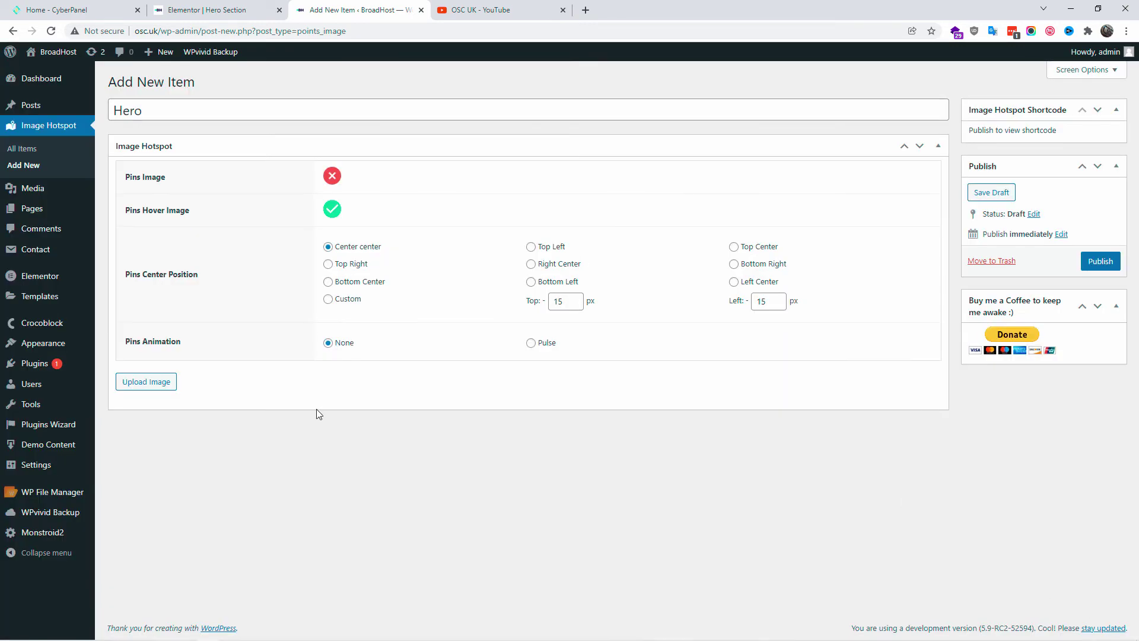
click(150, 381)
click(256, 218)
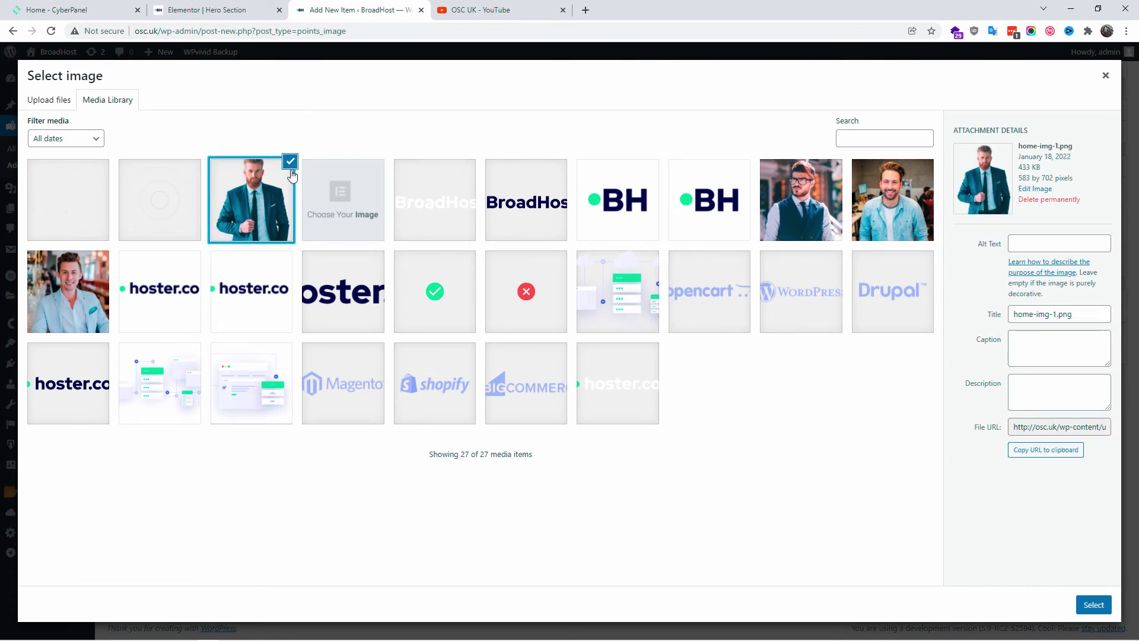
click(1090, 605)
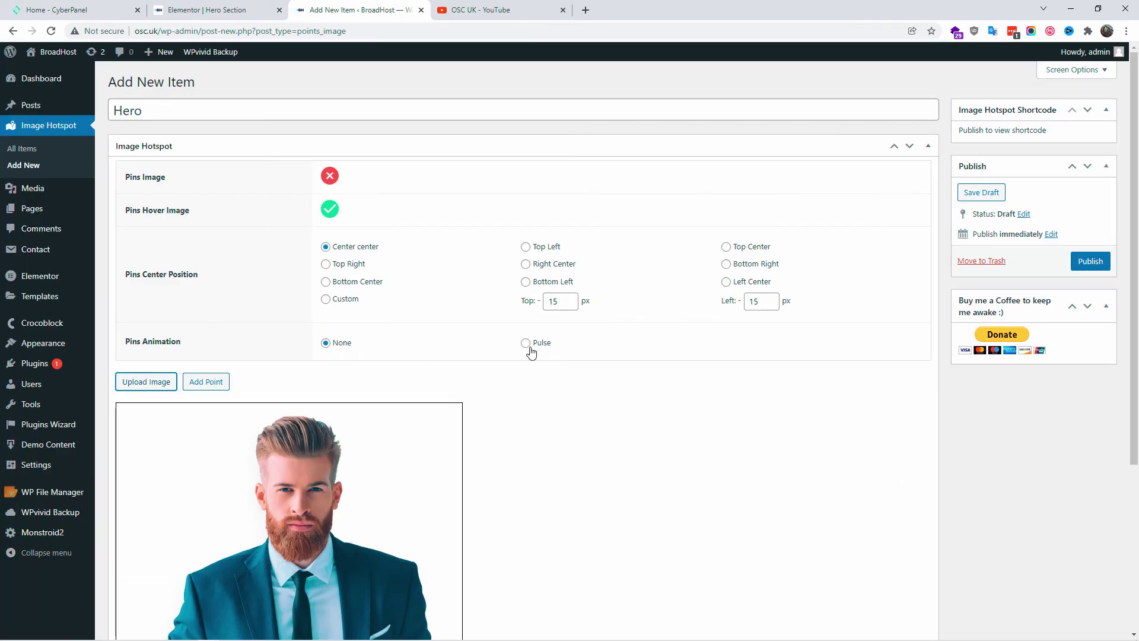
Step: Add a second pin, position the pins on the jacket and tie, and close the previous pin's settings
scroll(659, 511, down, 4)
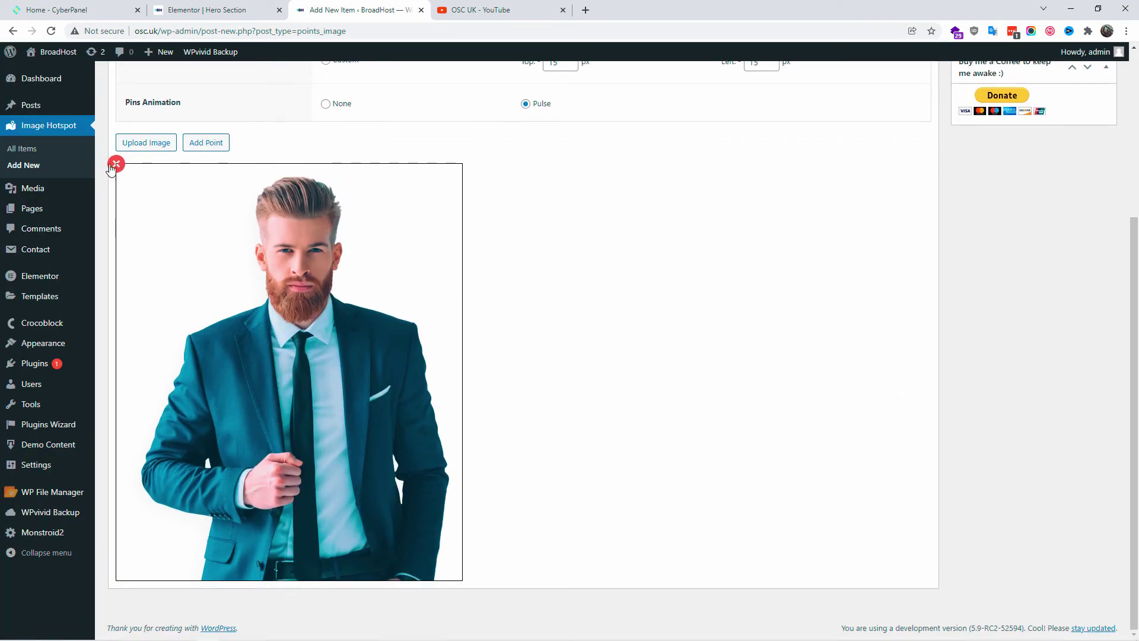
drag(116, 165, 231, 405)
scroll(231, 203, up, 1)
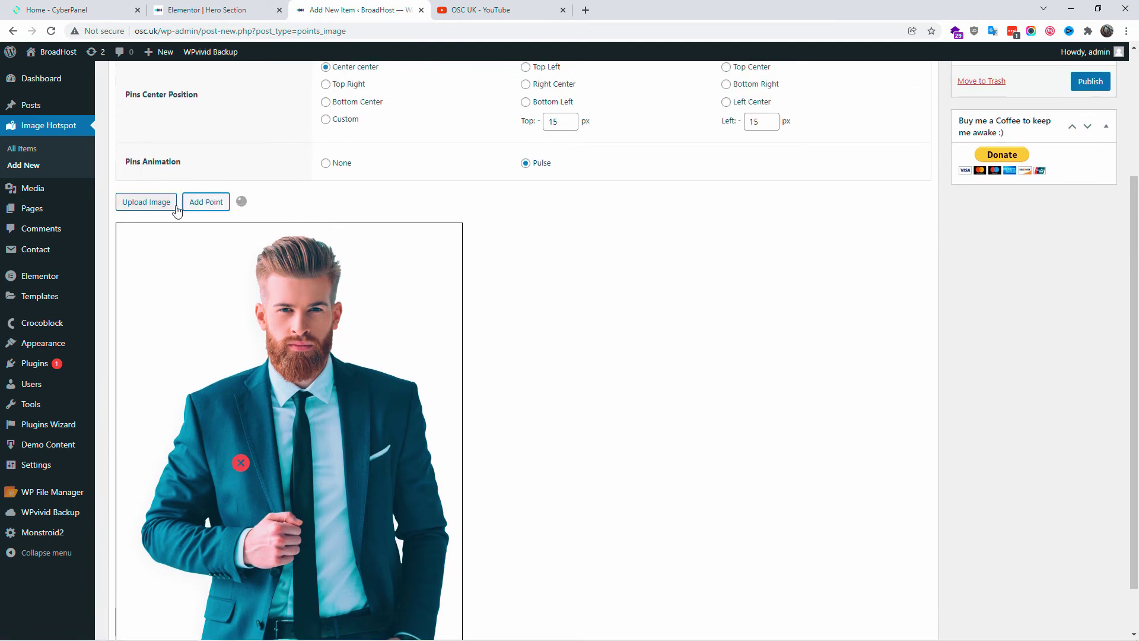
click(206, 202)
drag(116, 225, 390, 347)
scroll(411, 569, down, 1)
drag(242, 405, 301, 519)
click(303, 527)
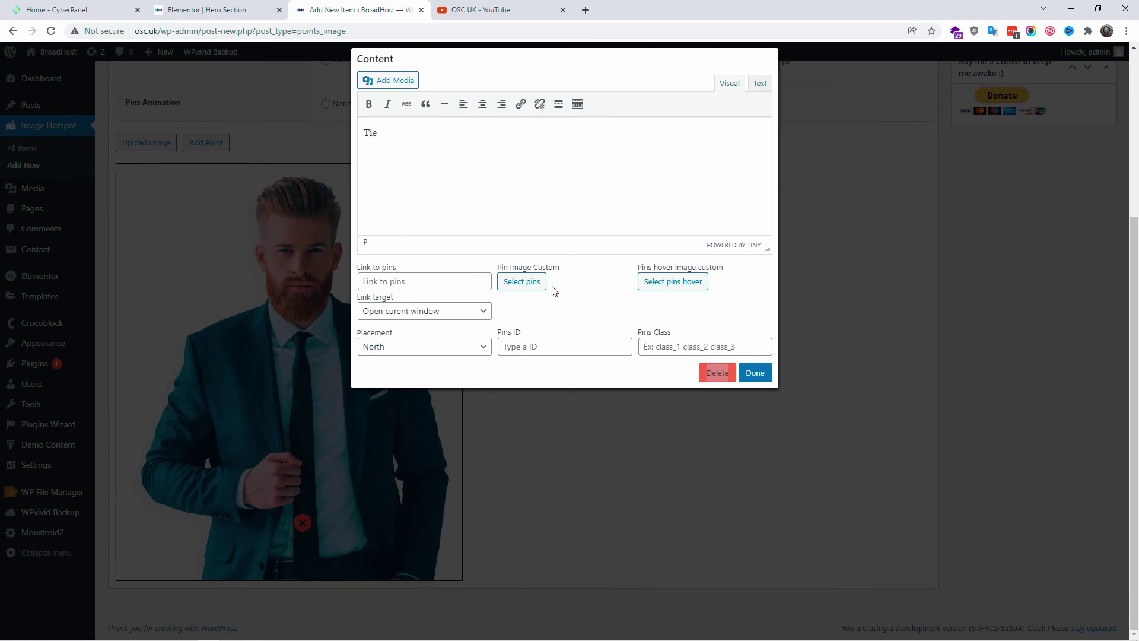
click(753, 373)
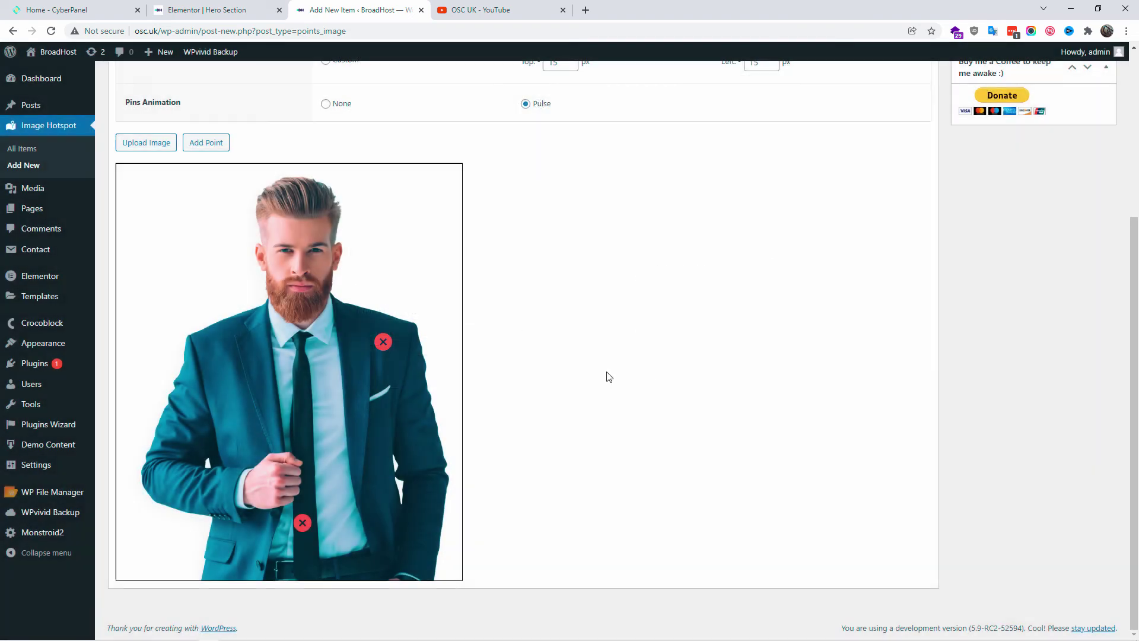
Step: Give the jacket pin the tooltip 'Jacket' placed West, then publish the Hero hotspot
click(383, 343)
click(442, 138)
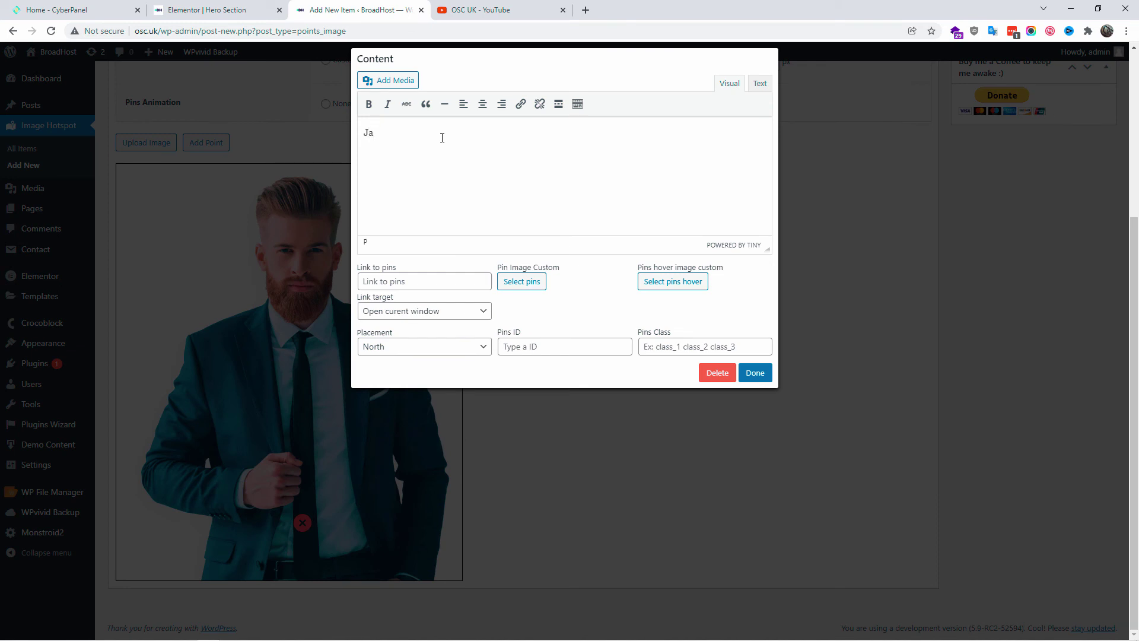
click(457, 346)
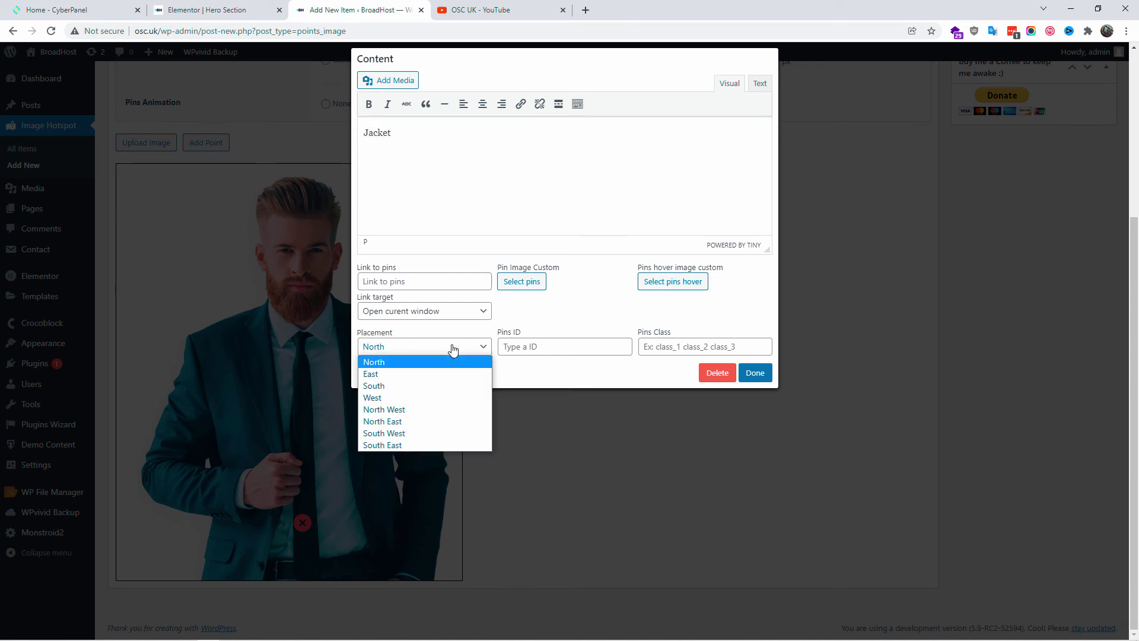
click(425, 401)
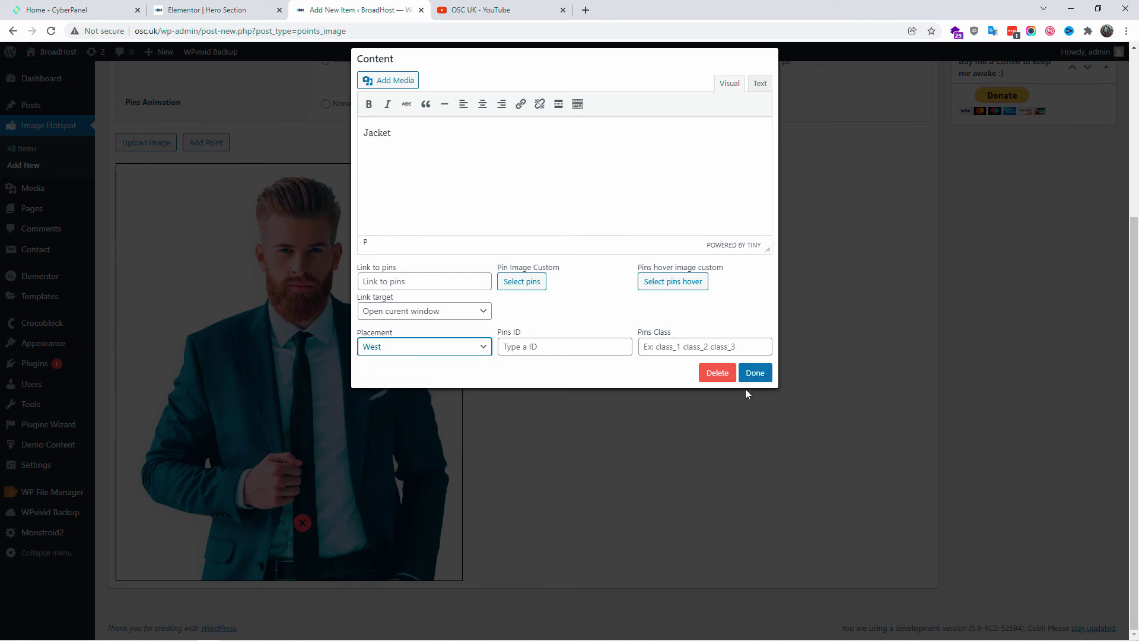
click(755, 372)
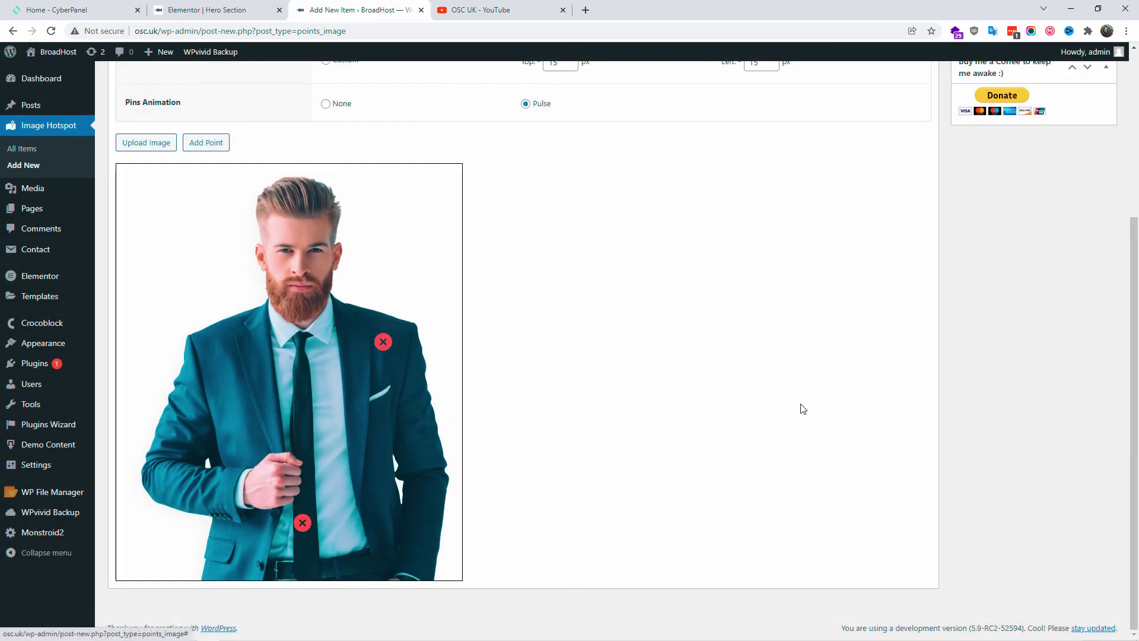
scroll(806, 409, up, 4)
click(1090, 261)
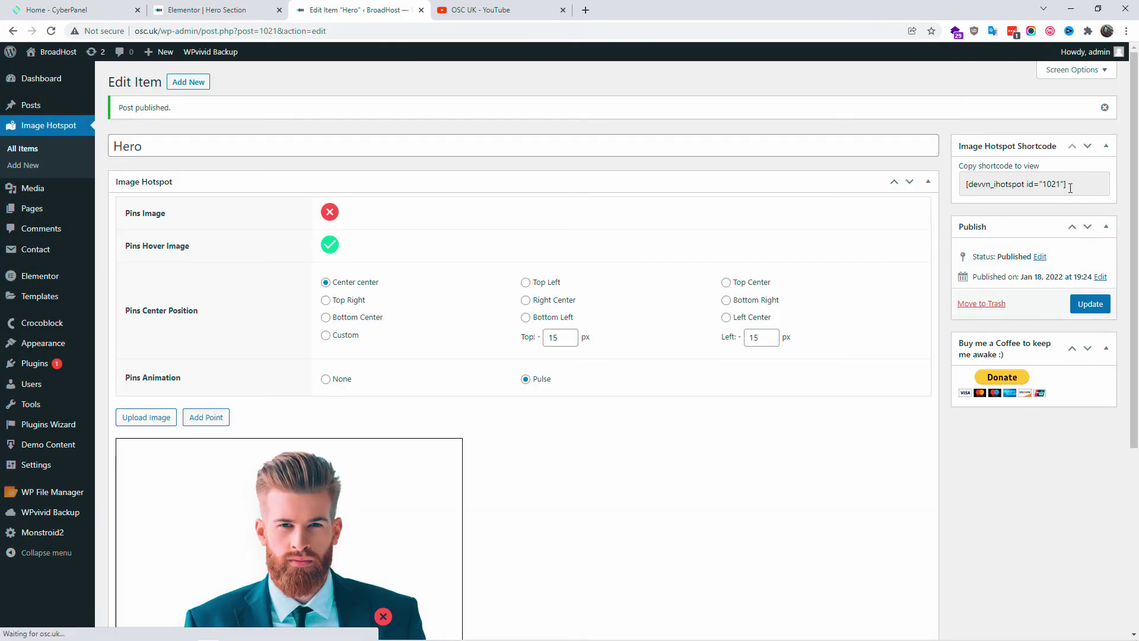
Step: Copy the Hero hotspot's shortcode [devvn_ihotspot id="1021"]
drag(1068, 185, 964, 184)
key(ctrl+c)
right_click(978, 188)
click(953, 199)
Step: In the Hero Section editor, delete the suited-man image widget
click(237, 9)
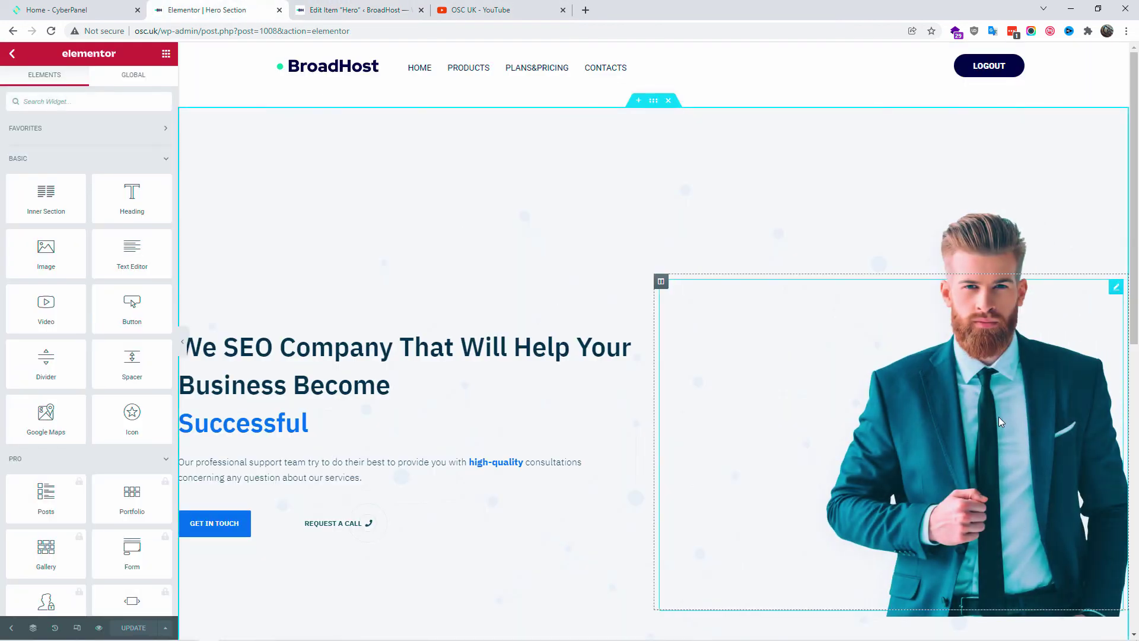
click(1116, 287)
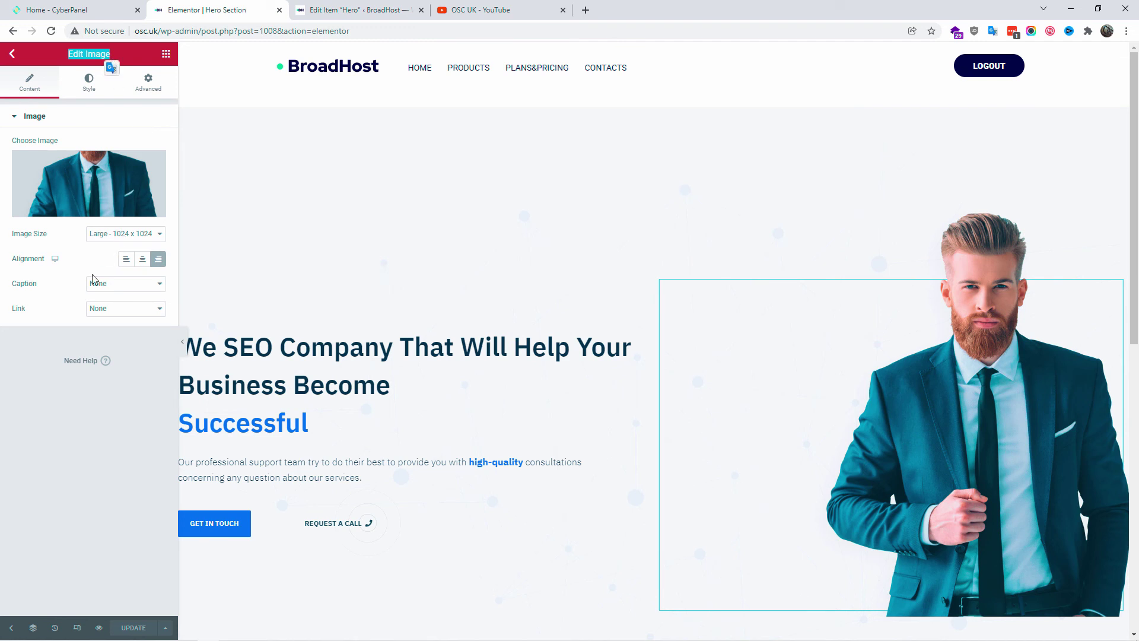
click(86, 88)
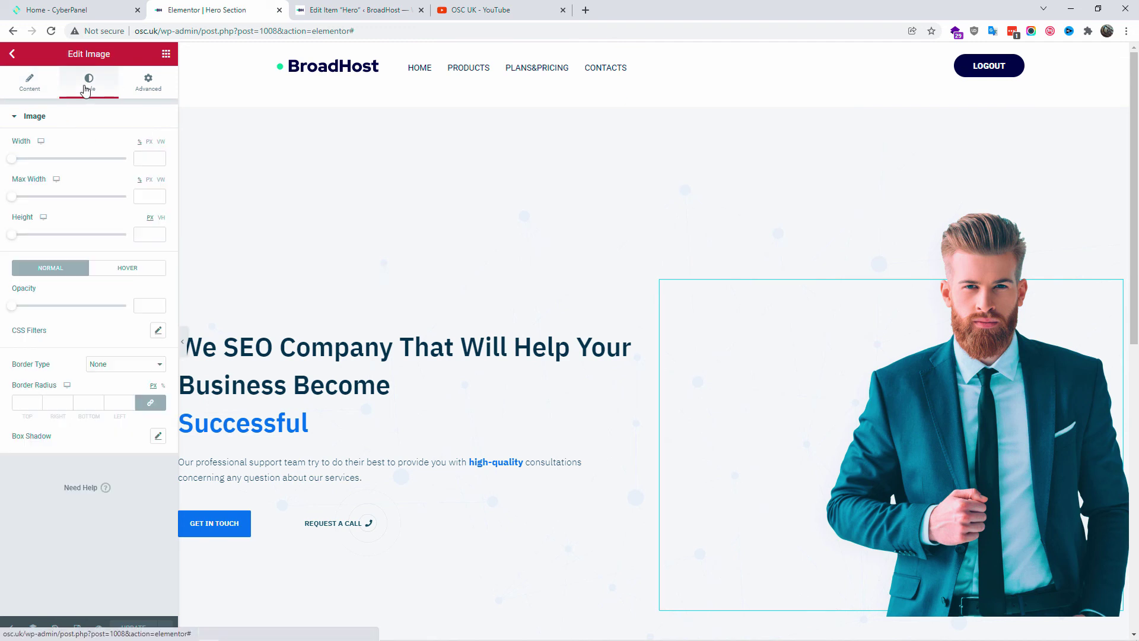
click(148, 83)
scroll(93, 386, down, 3)
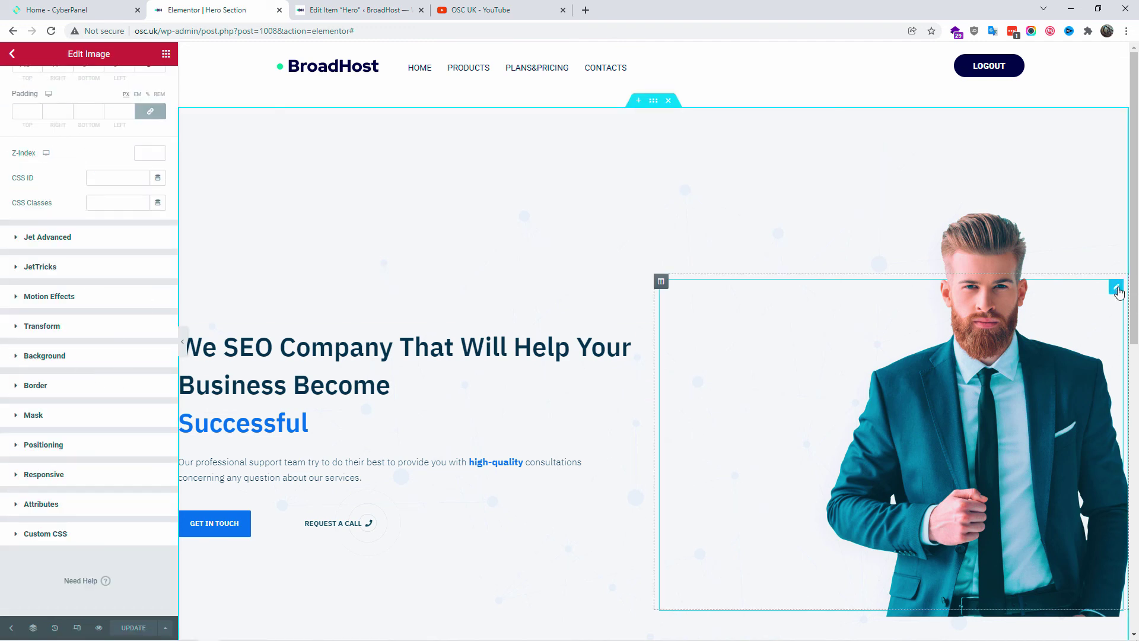
key(Delete)
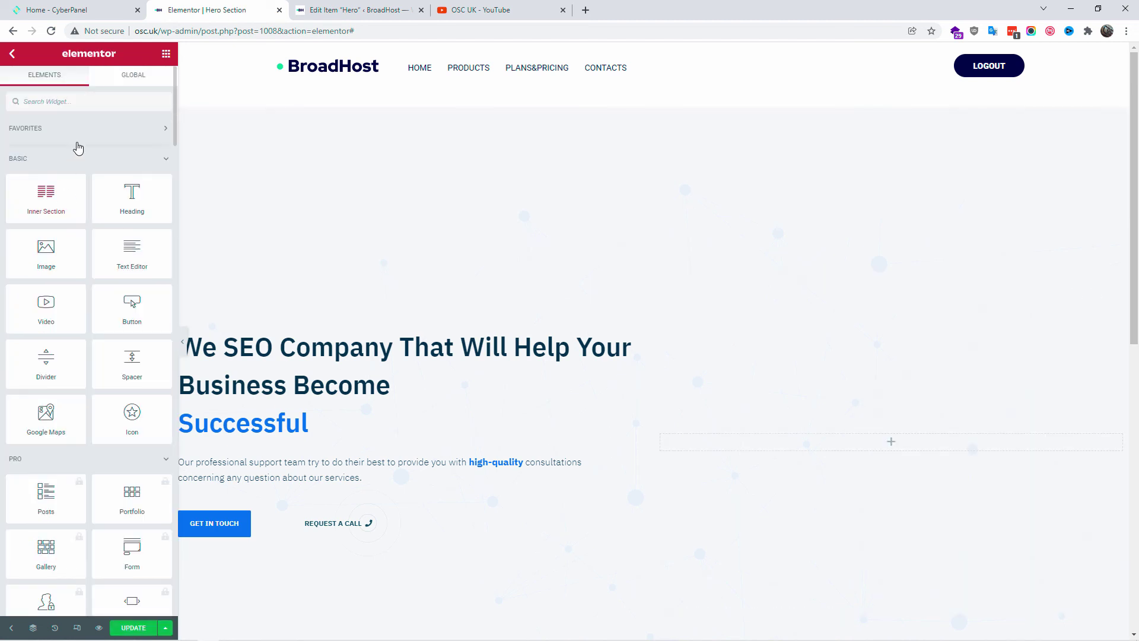
Step: Add a Shortcode widget to the empty column with the pasted hotspot shortcode applied
text(short)
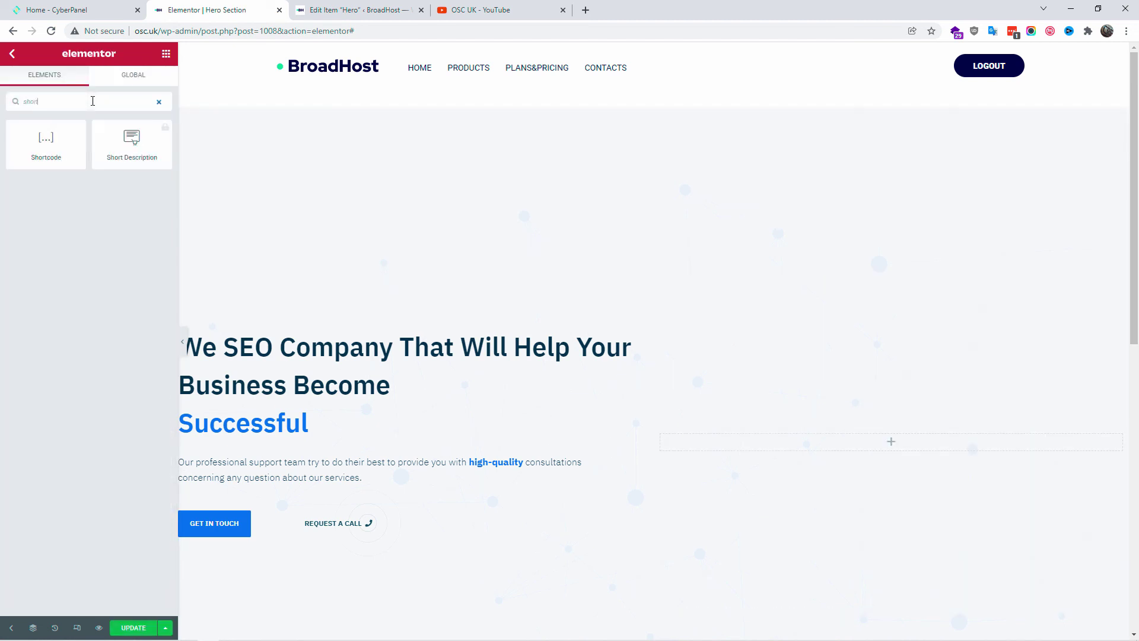
drag(22, 150, 896, 450)
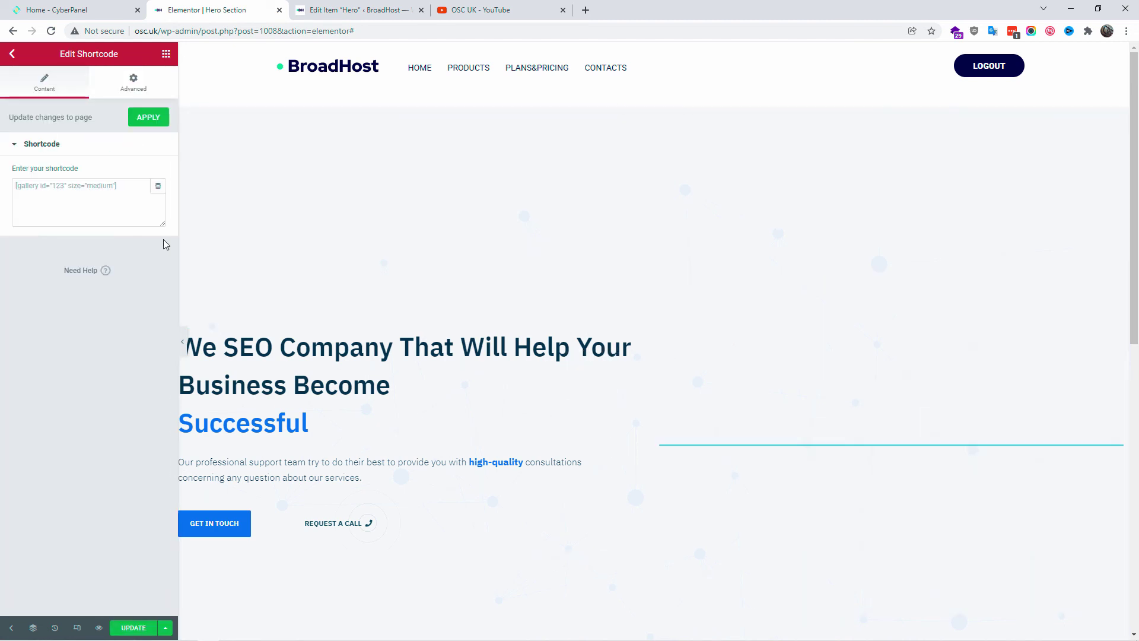
click(58, 181)
key(ctrl+v)
click(134, 128)
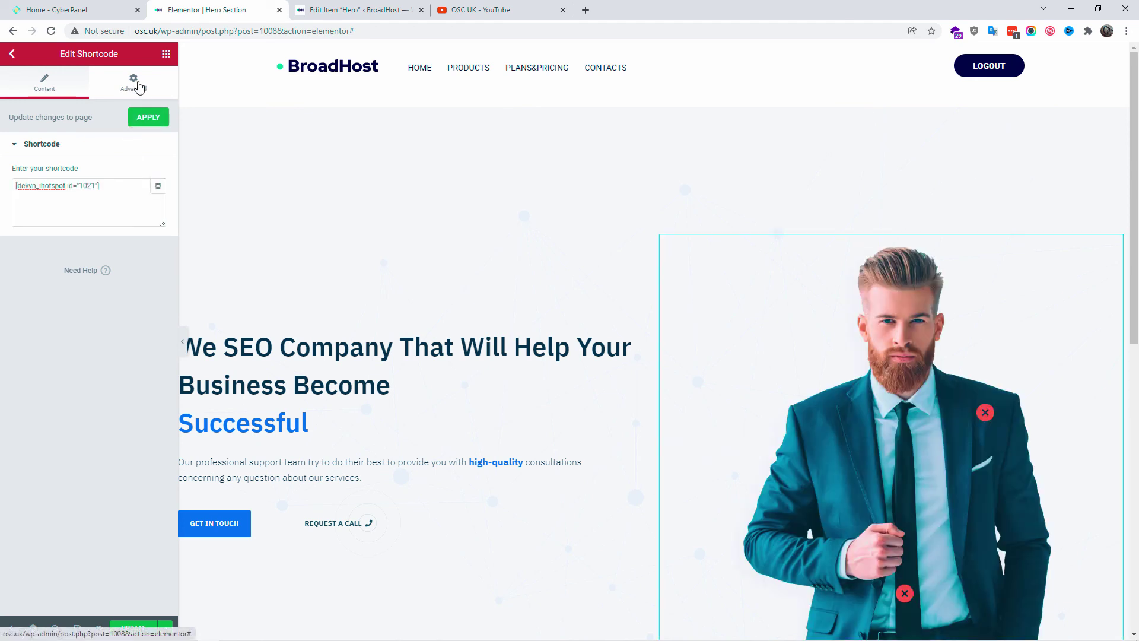
Step: Set the shortcode widget's entrance animation to Fade In Right and save the page
click(133, 81)
click(26, 422)
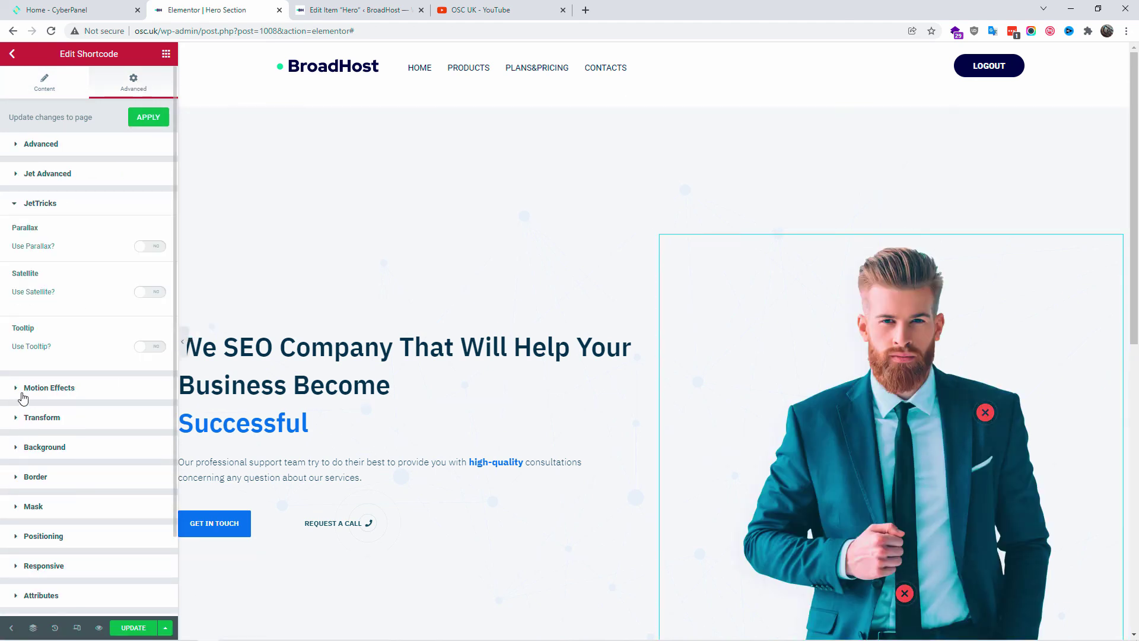
click(16, 392)
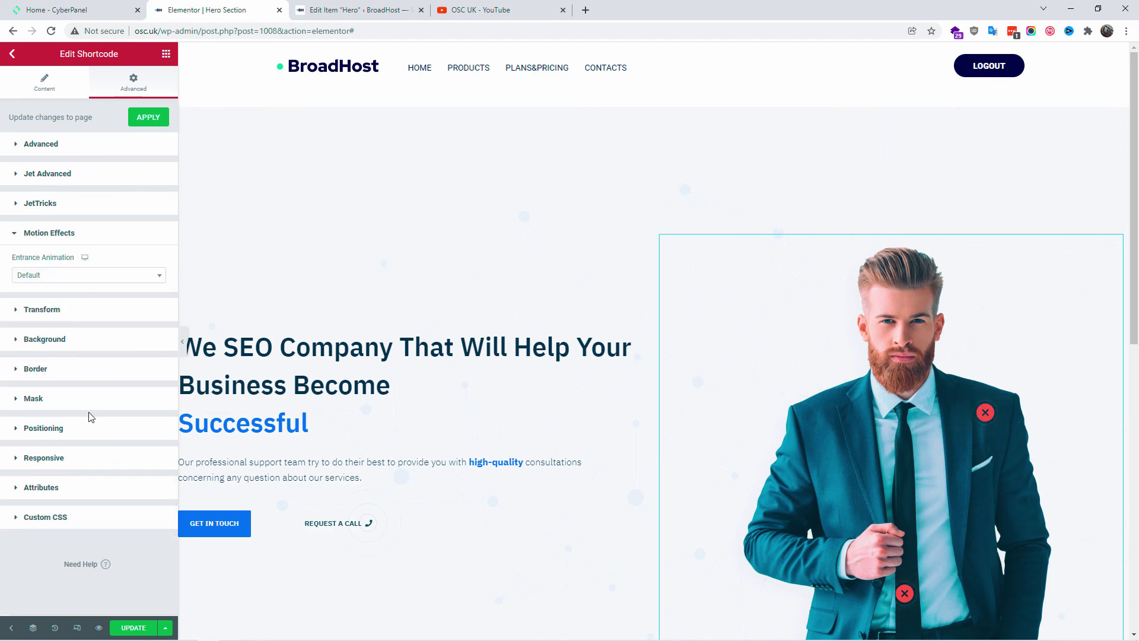
click(89, 275)
scroll(107, 339, down, 2)
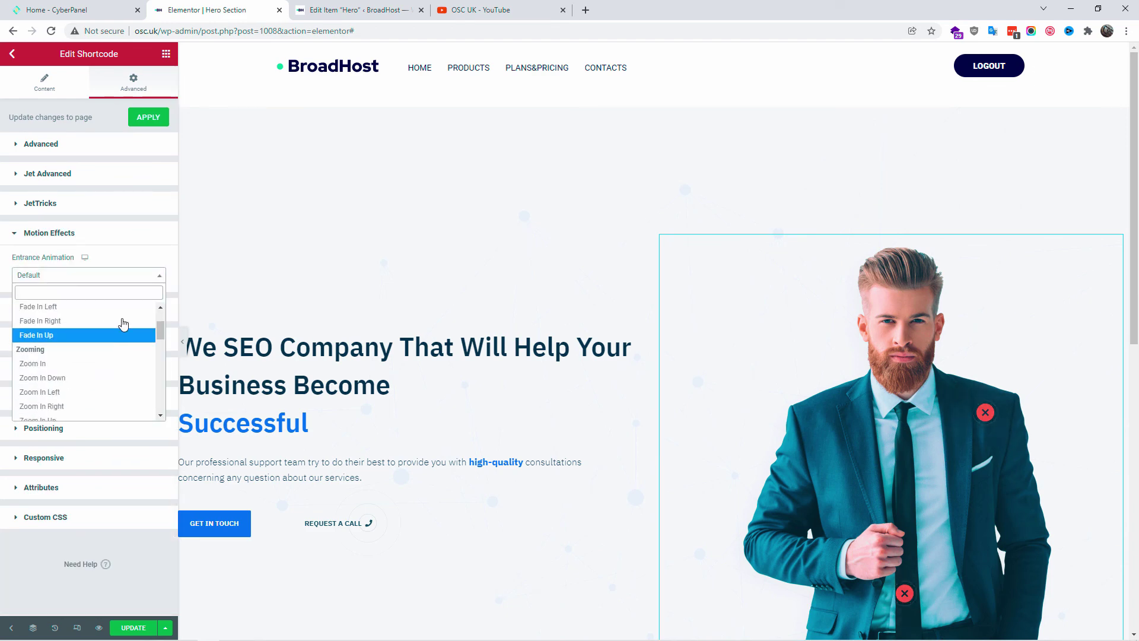
click(124, 321)
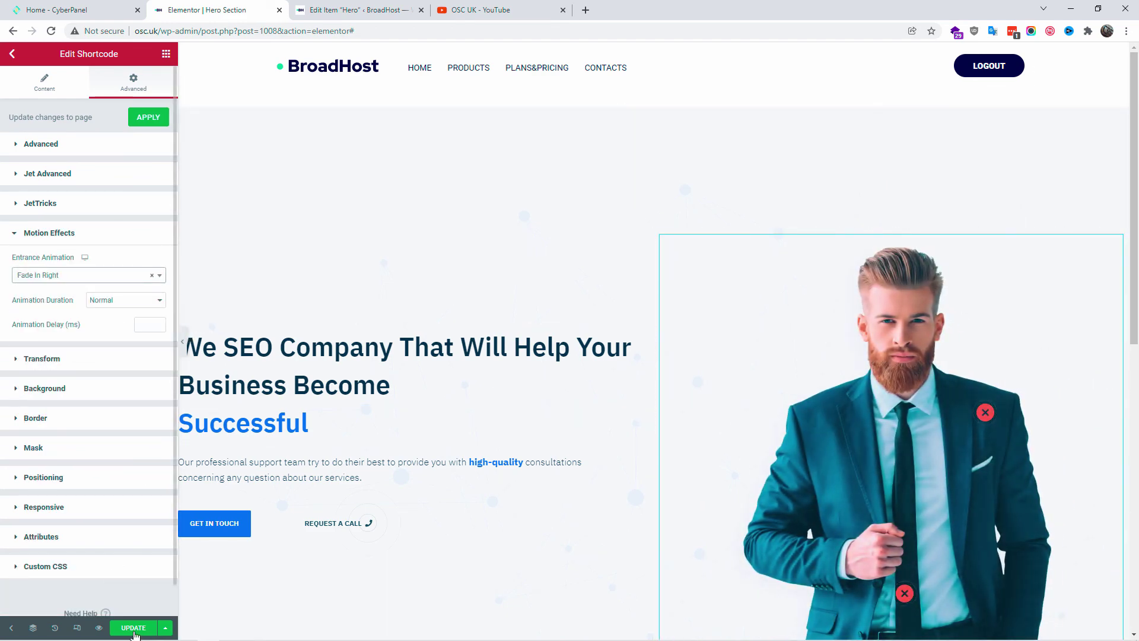
key(ctrl+s)
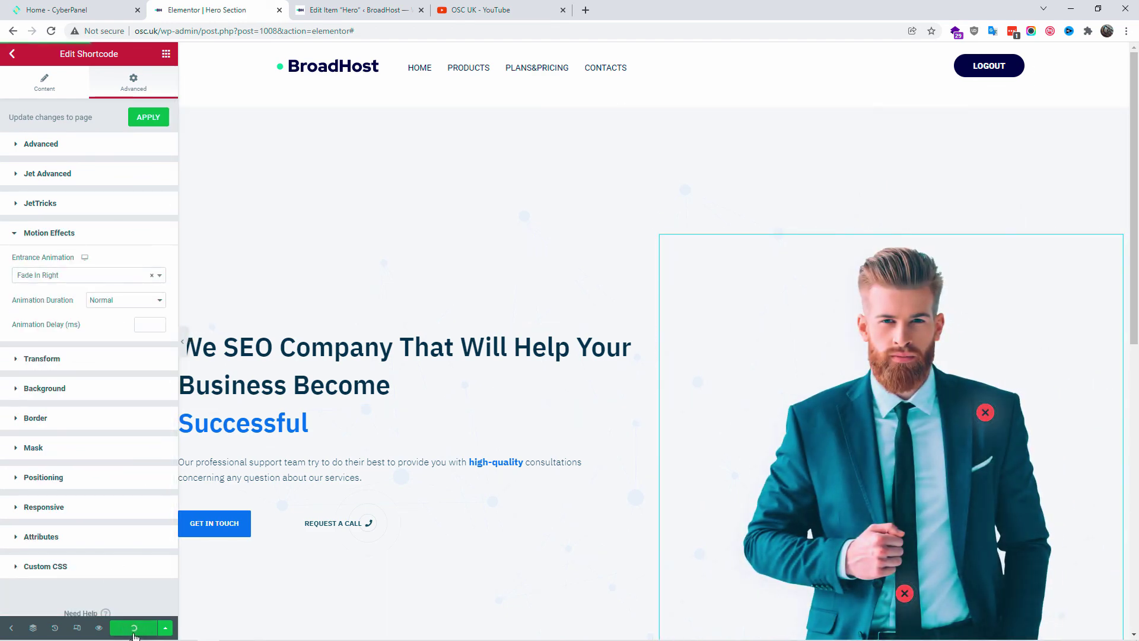
Step: View the Hero Section page from the Pages list and reload it to see the pinned photo
click(330, 8)
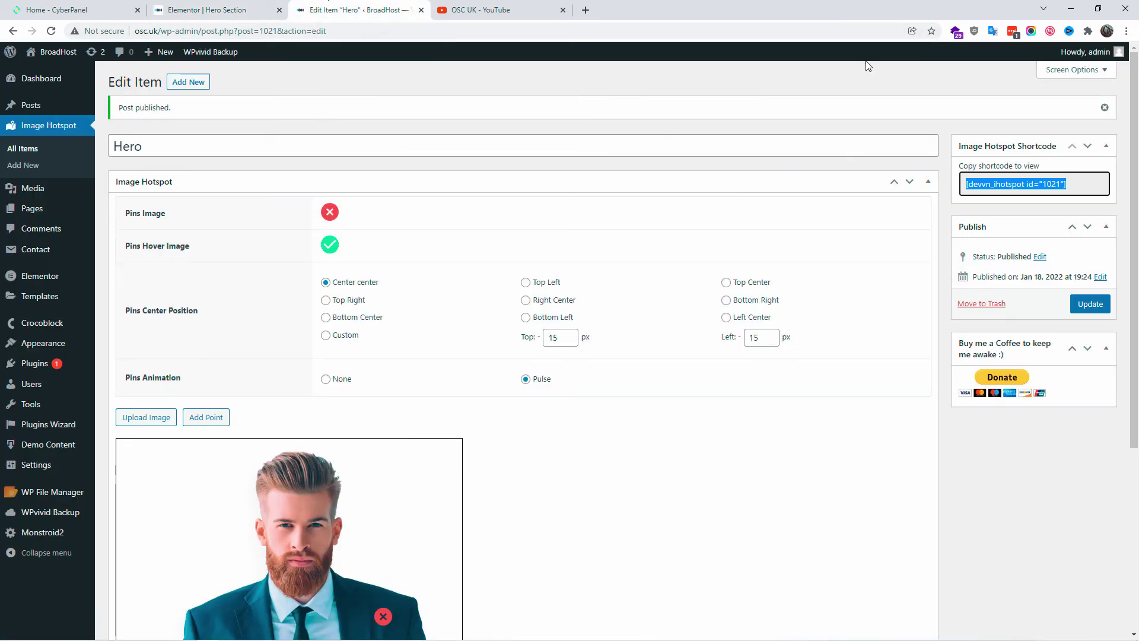
click(157, 12)
click(356, 9)
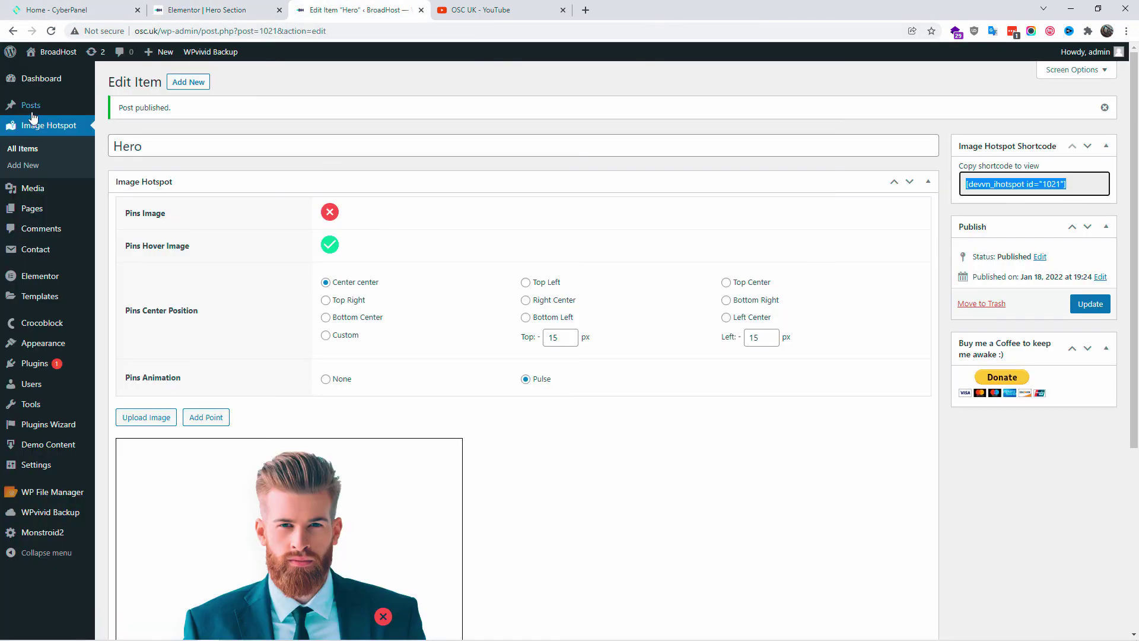
click(32, 209)
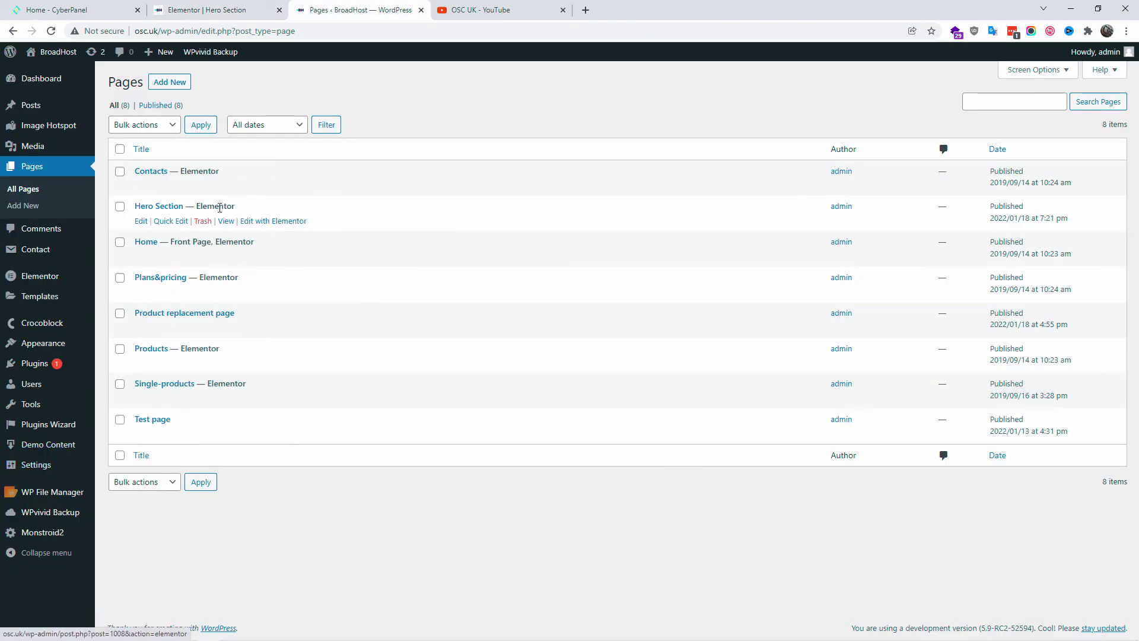
click(226, 221)
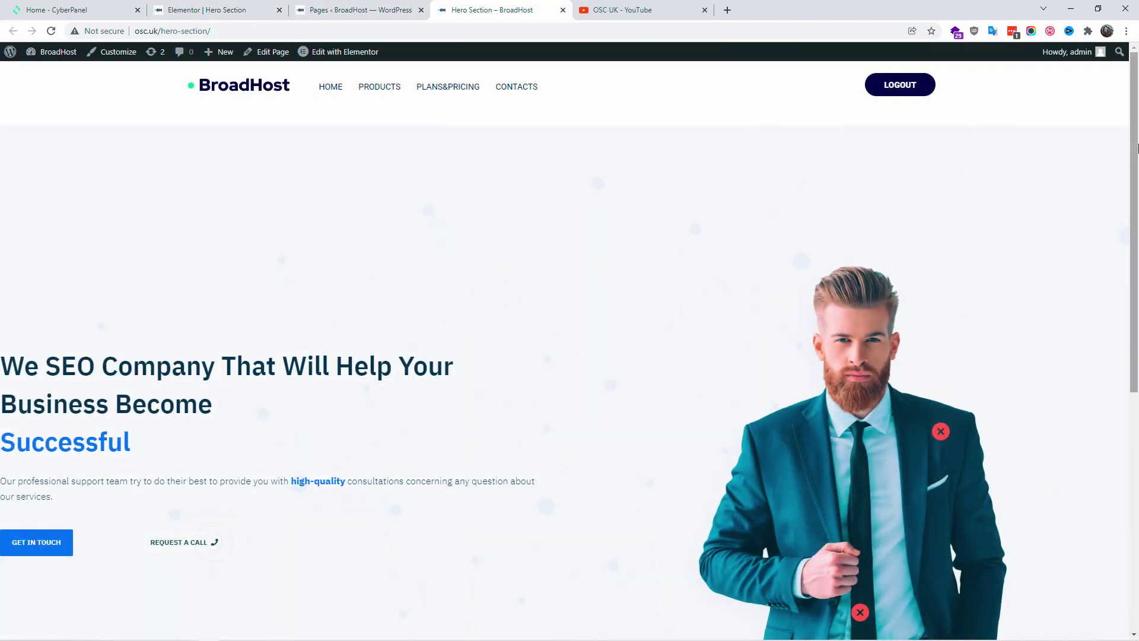
scroll(1136, 148, down, 2)
key(F5)
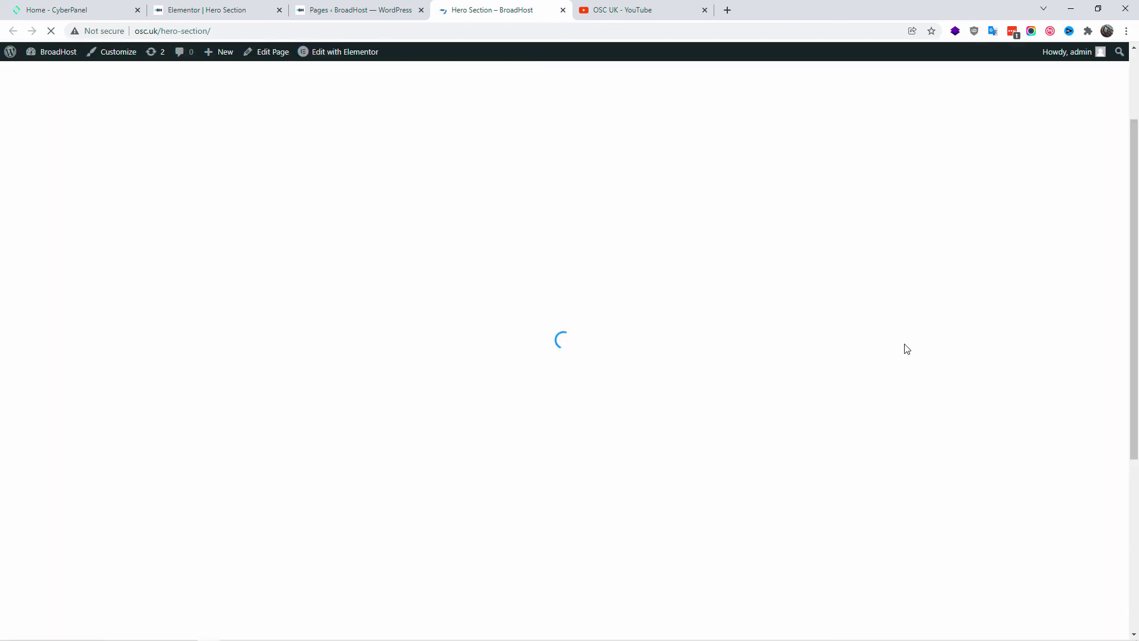
scroll(899, 253, down, 2)
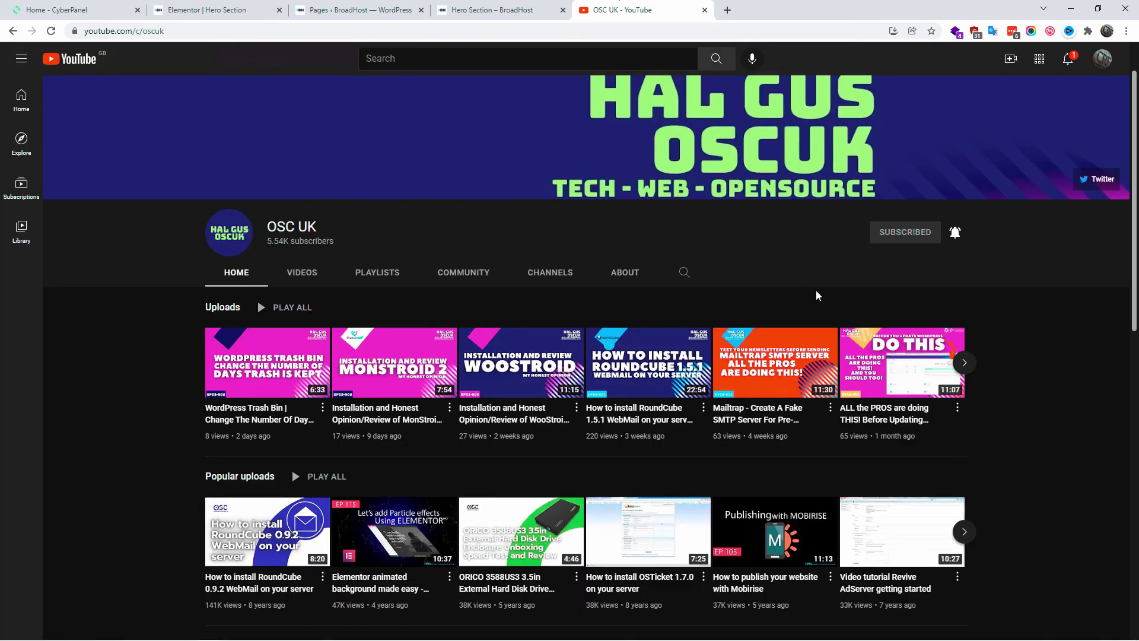
Step: Scroll the YouTube channel page and minimize the browser to reveal the desktop
scroll(872, 195, down, 1)
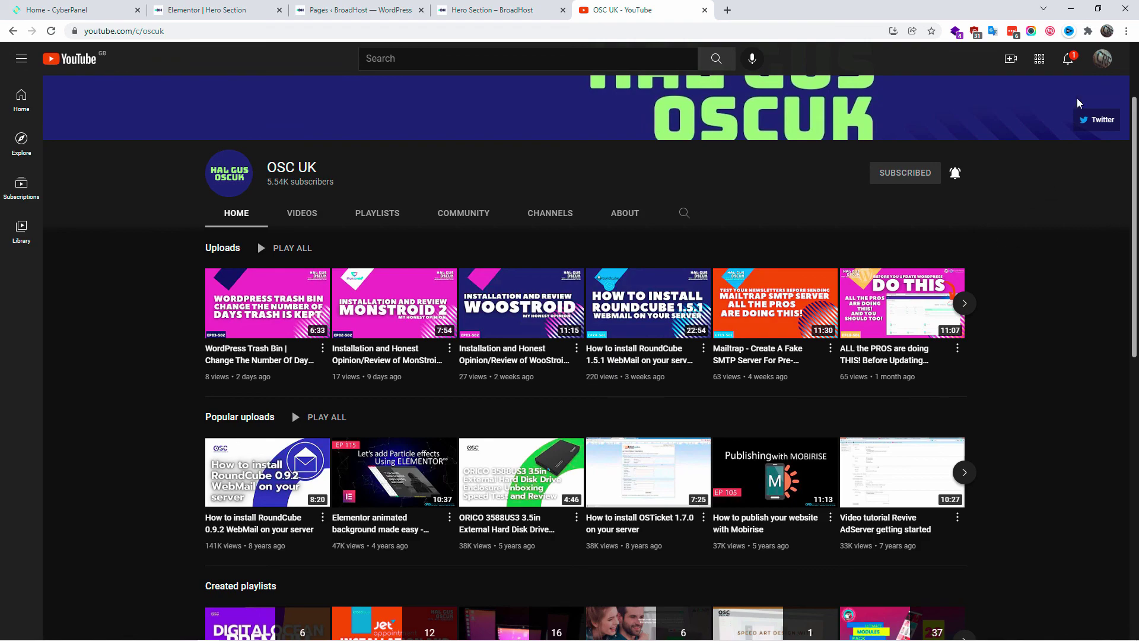
click(1067, 8)
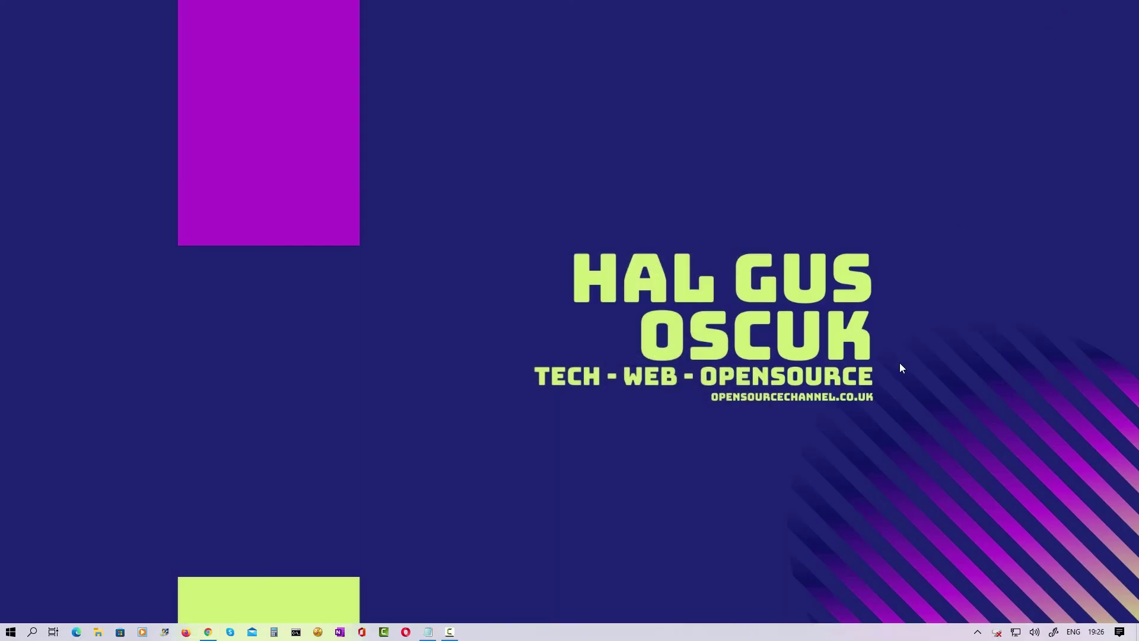